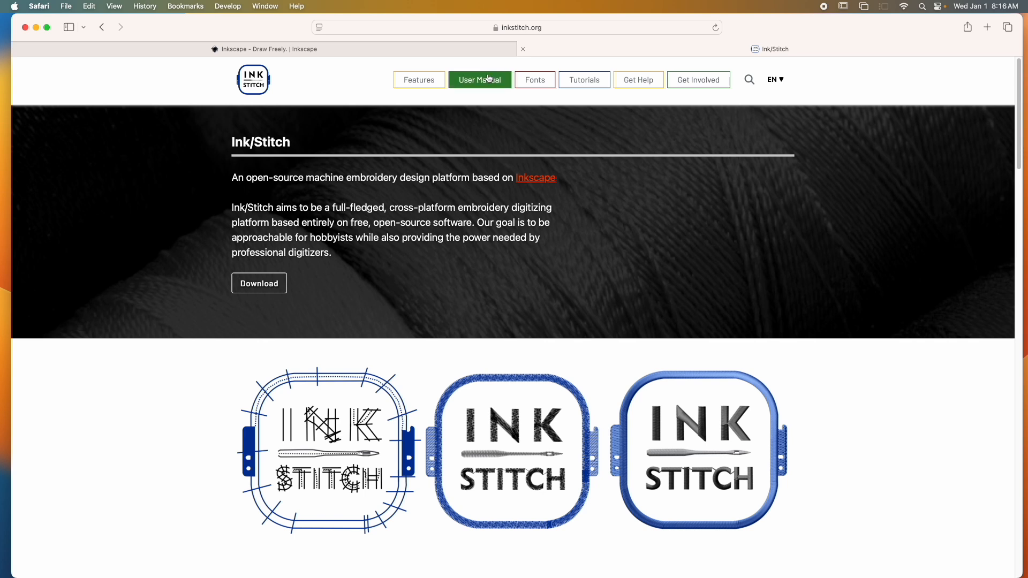
- Look over Inkscape's download page and the Ink/Stitch home page, finishing by minimizing the browser
left_click(480, 55)
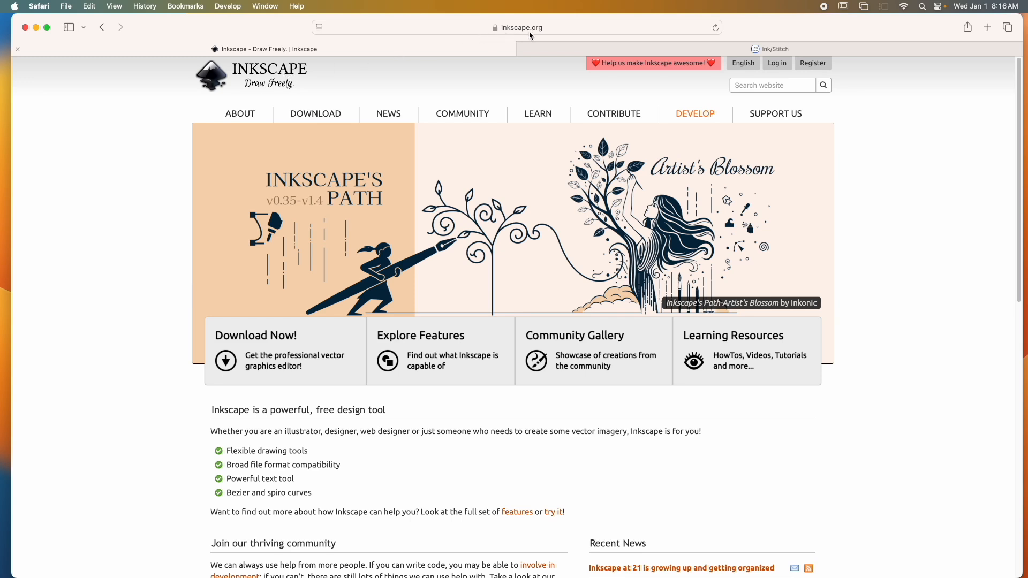
left_click(290, 349)
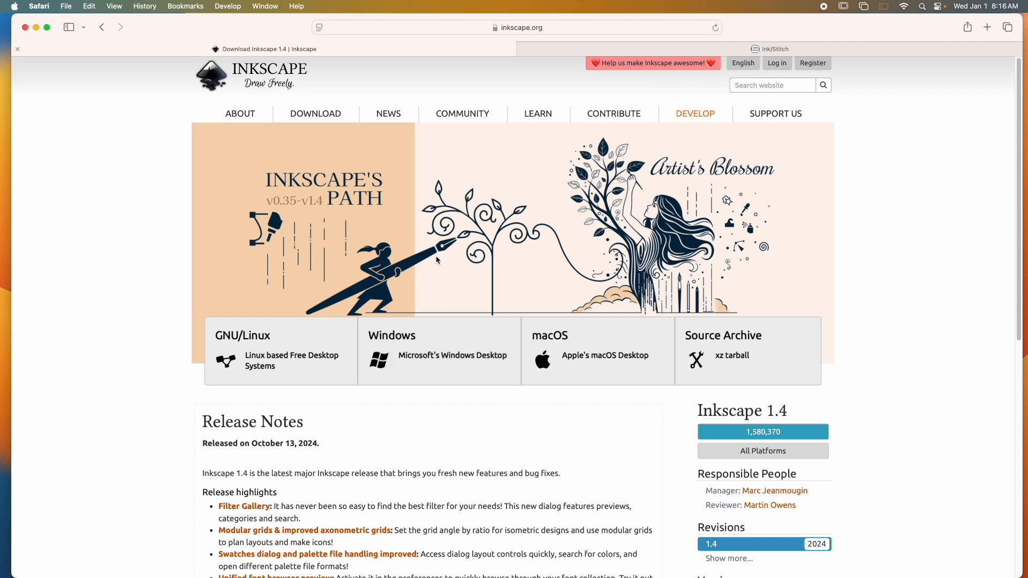
left_click(592, 47)
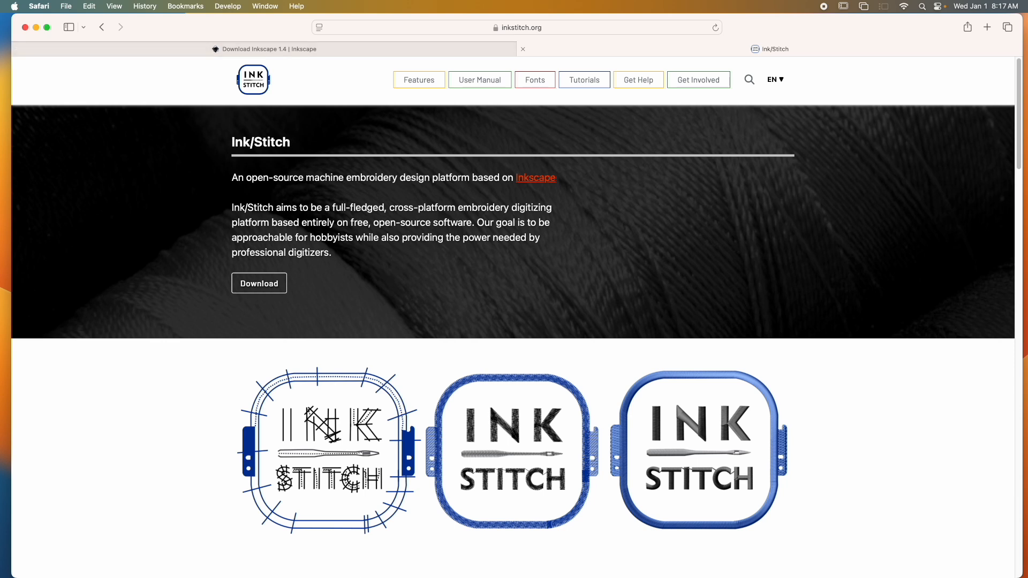
left_click(36, 27)
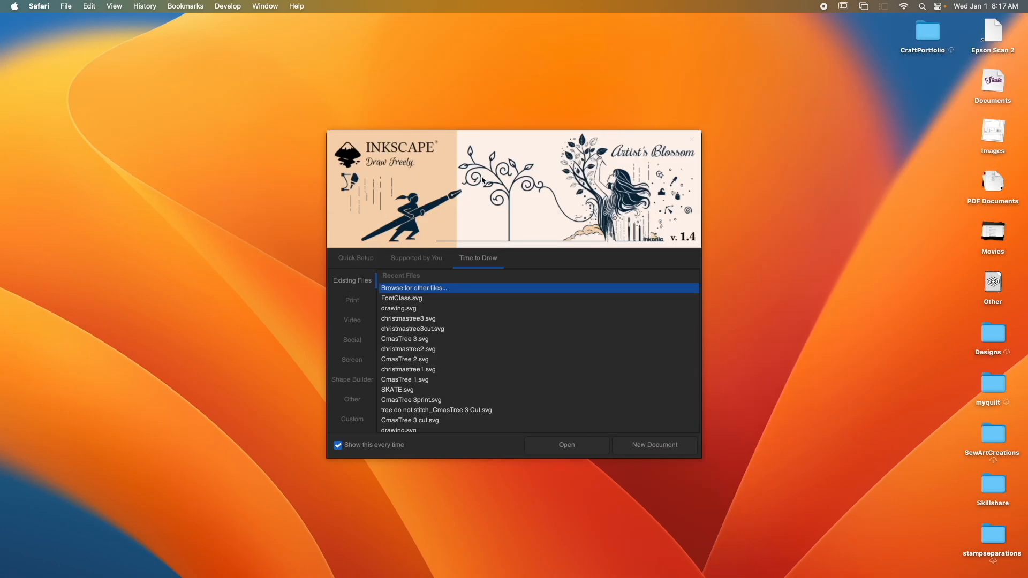
- Review the Quick Setup options in the Inkscape welcome window and return to the document templates section
left_click(359, 261)
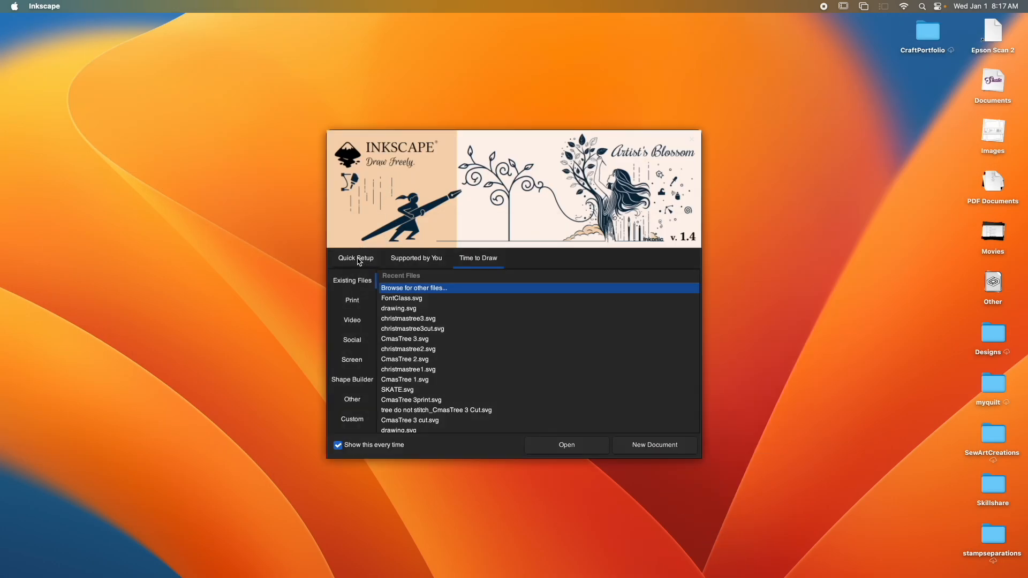
left_click(360, 262)
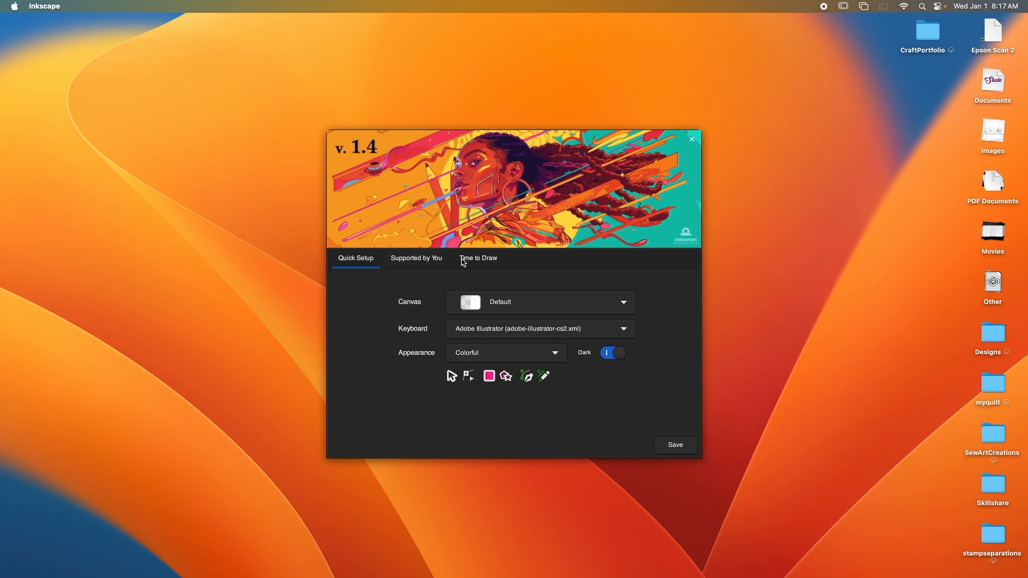
left_click(461, 262)
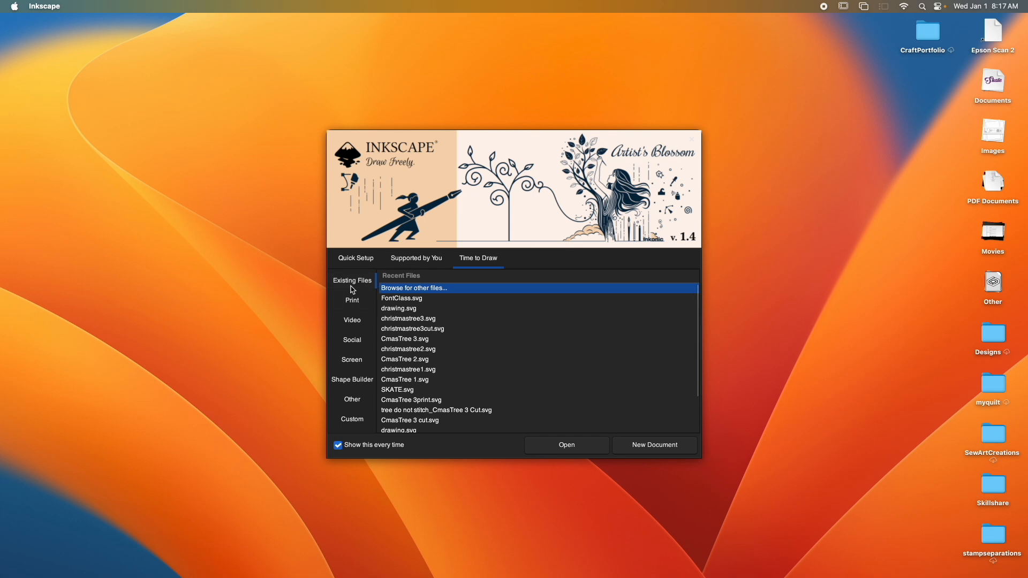
- Browse the Print and Custom document templates
left_click(352, 303)
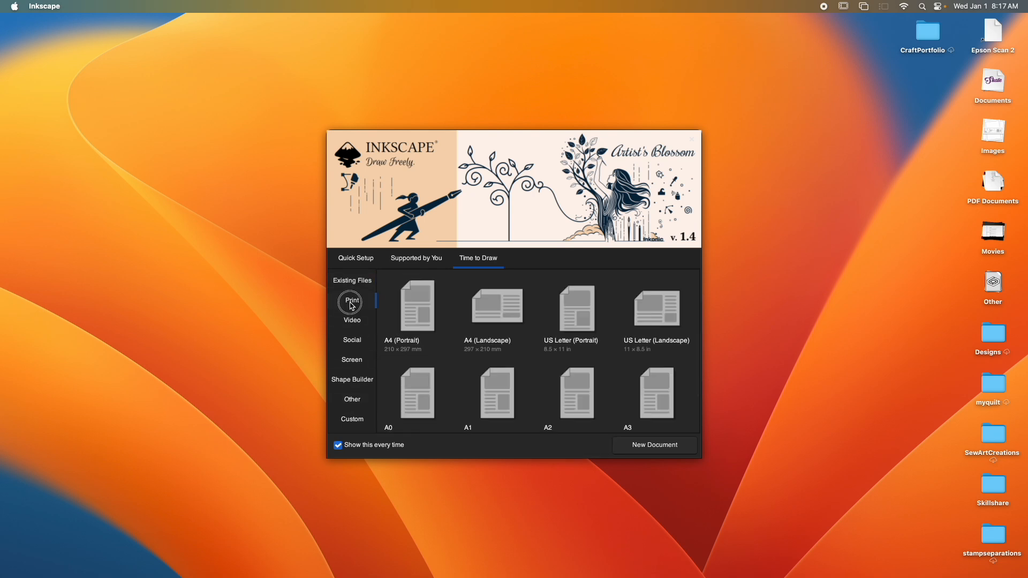
left_click(409, 313)
left_click(488, 319)
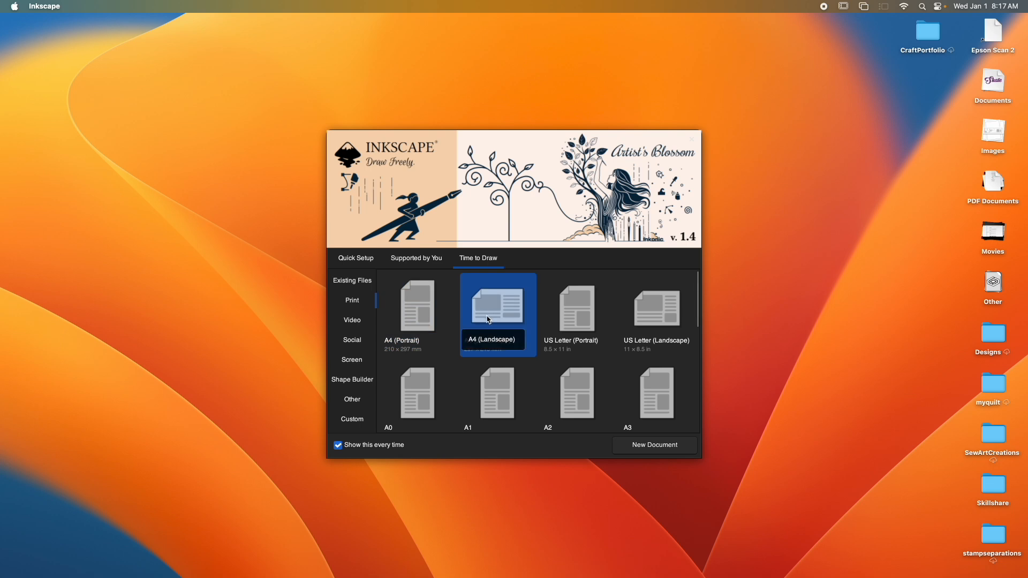
scroll(488, 320, "down", 2)
scroll(488, 319, "up", 2)
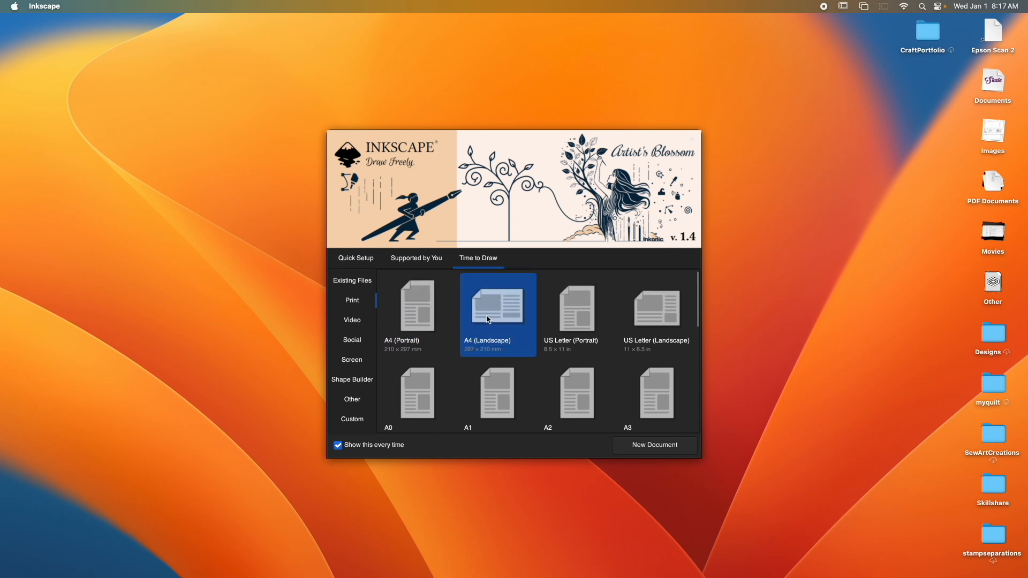
left_click(555, 319)
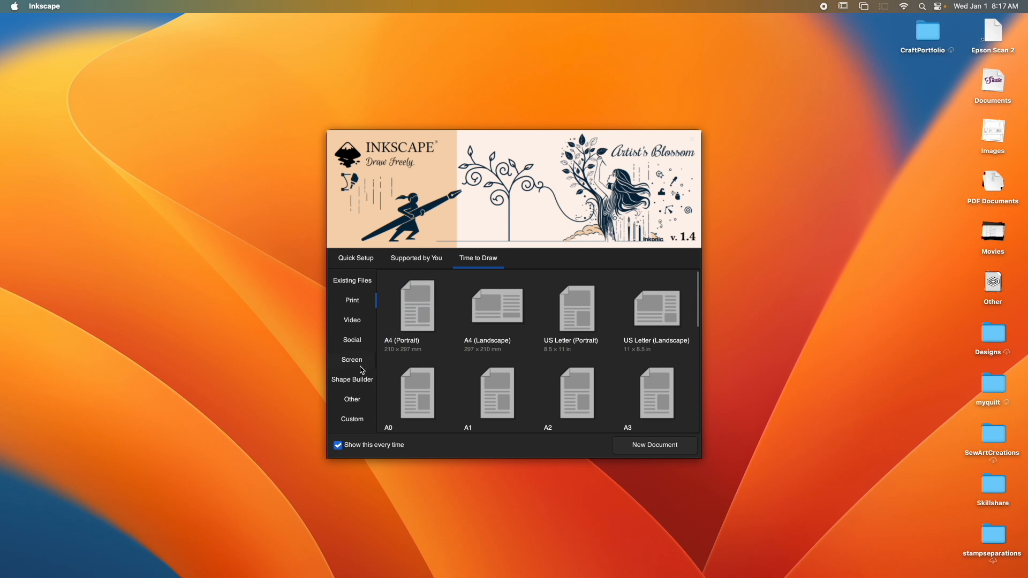
left_click(356, 423)
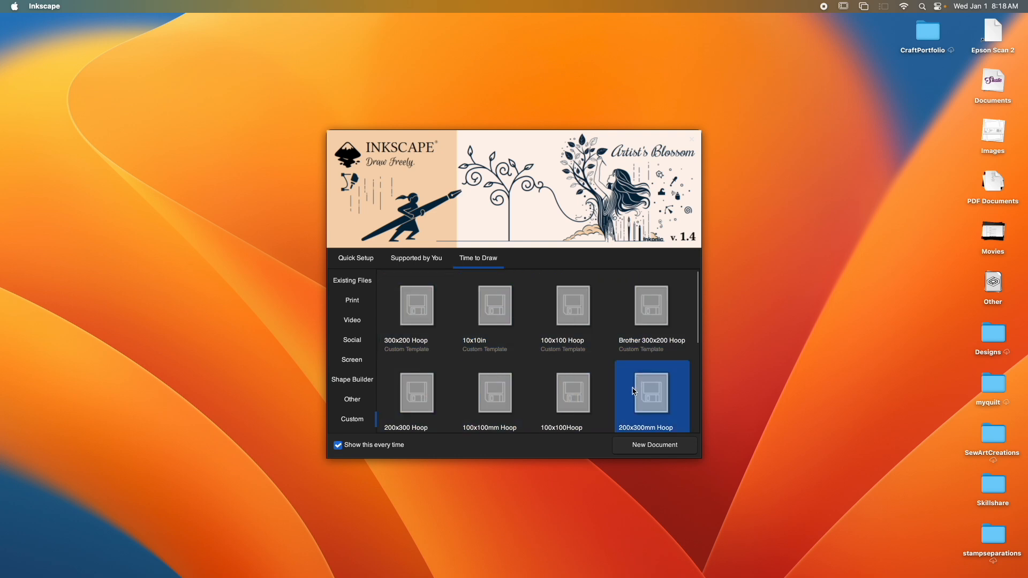
- Create a new document from the A4 (Portrait) print template and maximize its window
left_click(357, 304)
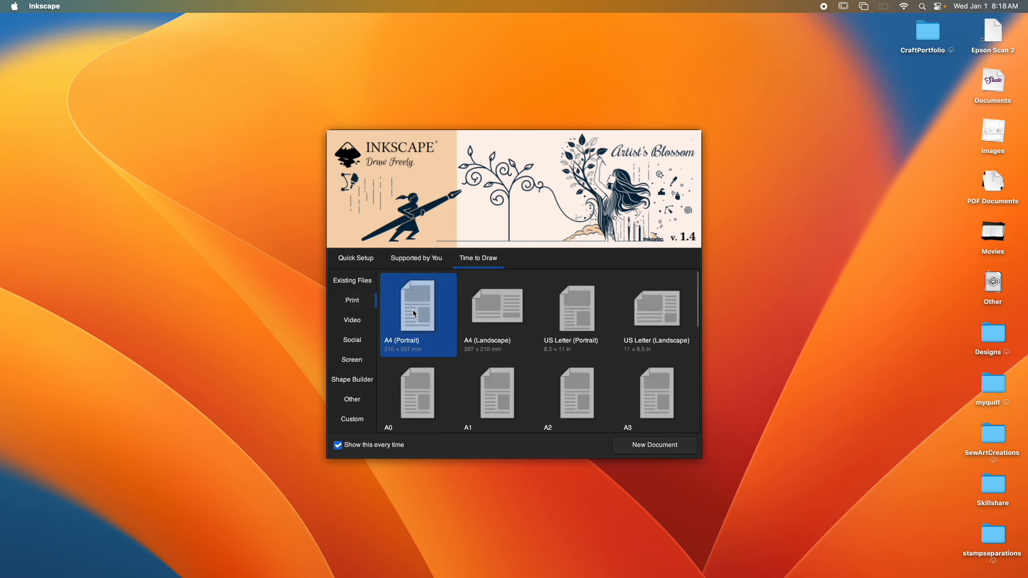
double_click(415, 313)
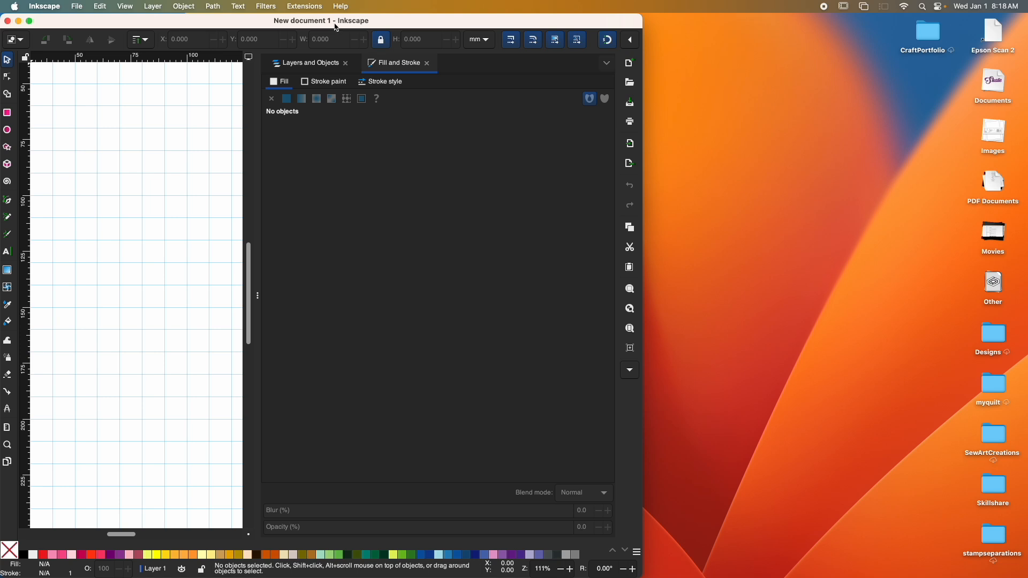
double_click(336, 24)
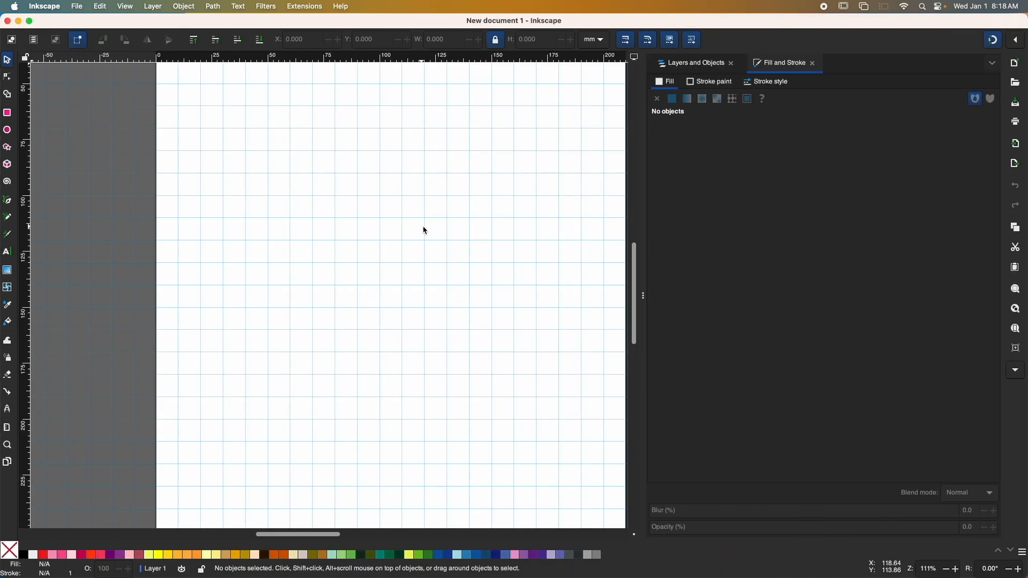
- Hide the page grid on the canvas
left_click(101, 6)
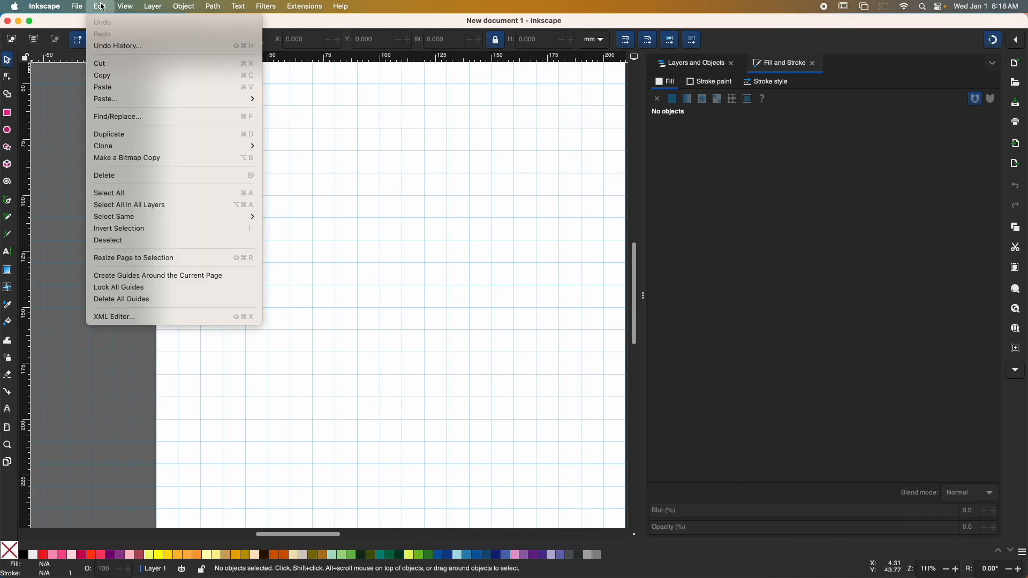
mouse_move(125, 6)
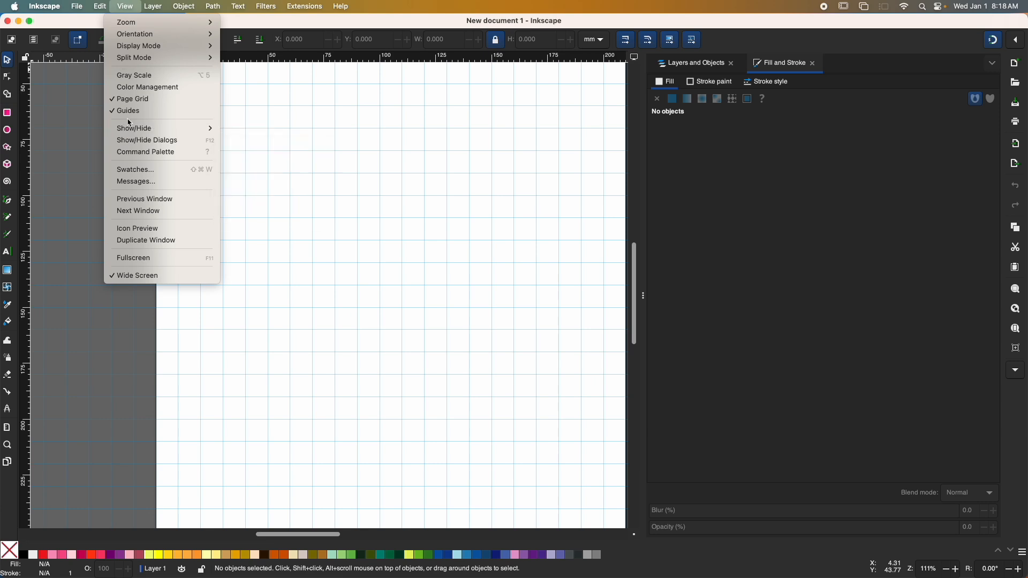
left_click(132, 100)
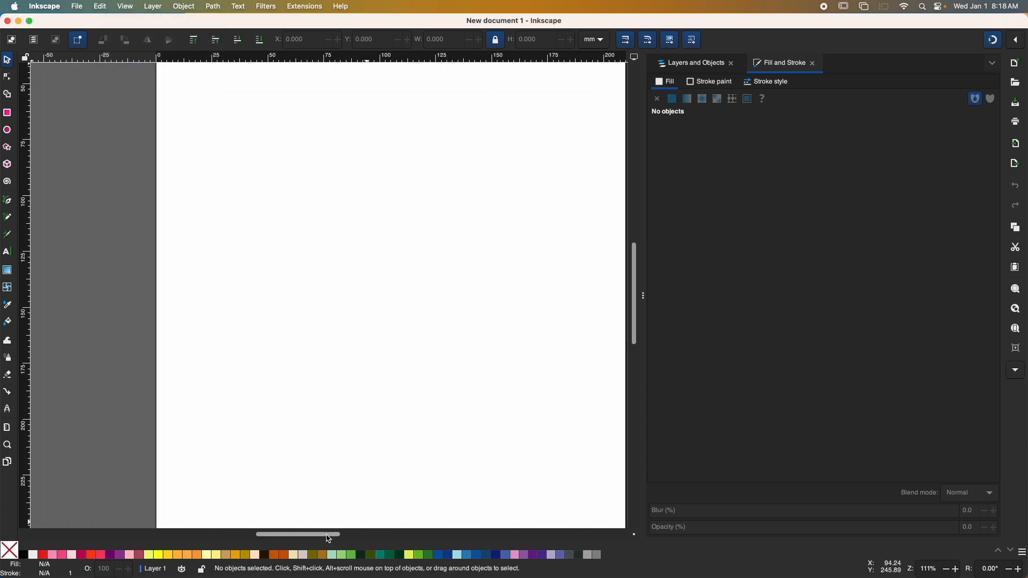
left_click_drag(323, 536, 263, 530)
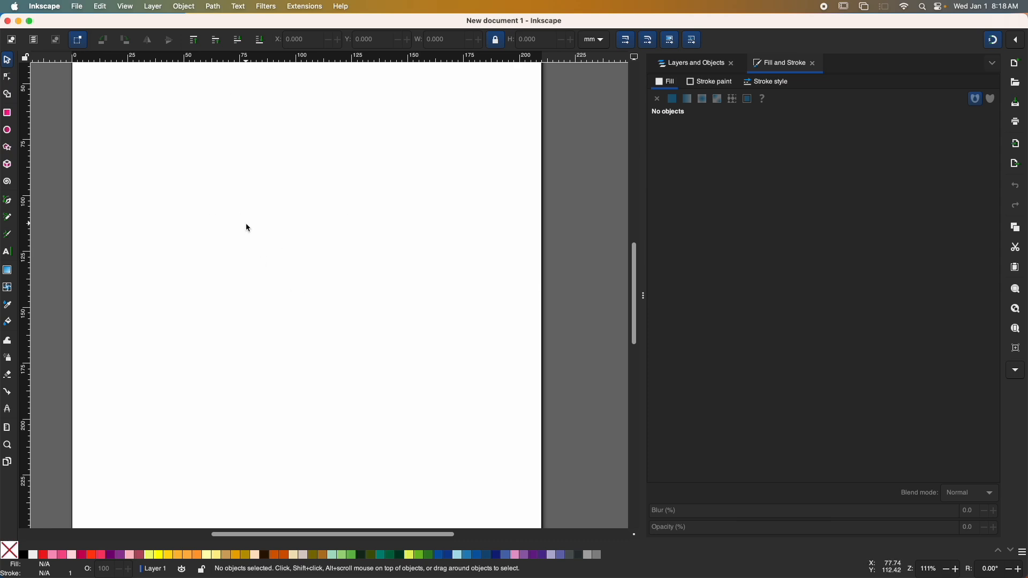
- Set the page width to 100 mm in the document properties
left_click(76, 7)
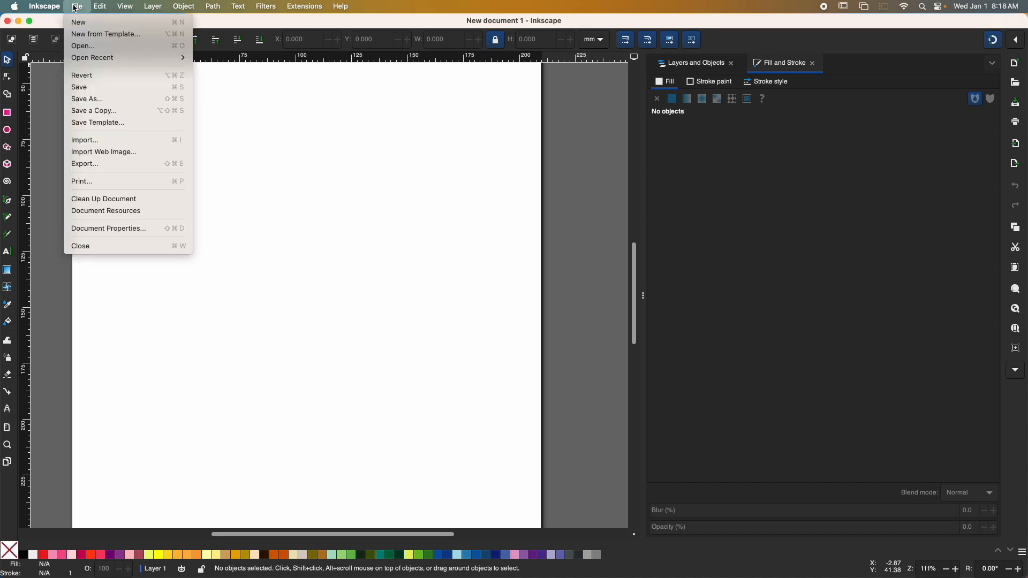
left_click(98, 229)
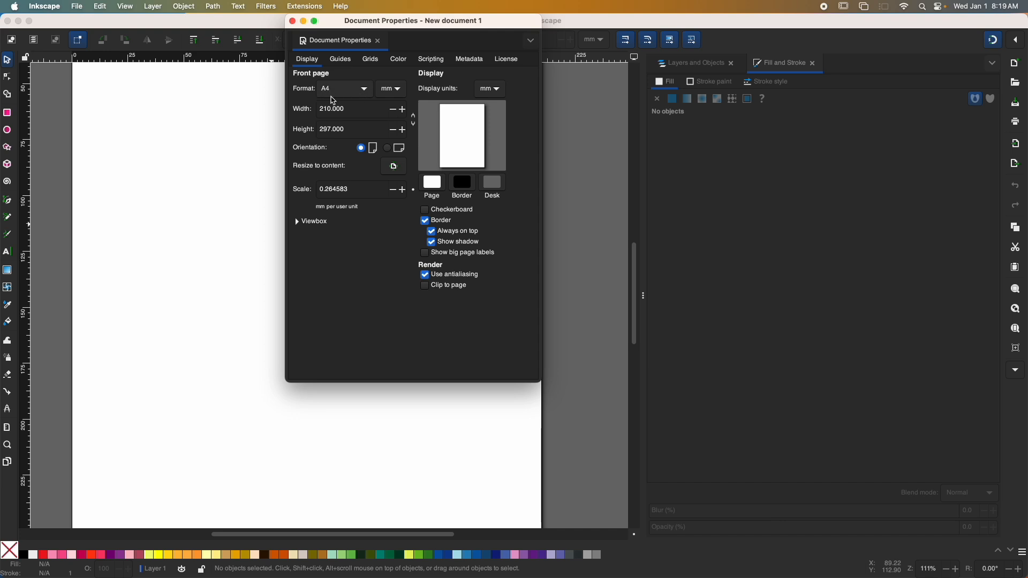
left_click(348, 109)
double_click(358, 113)
triple_click(358, 112)
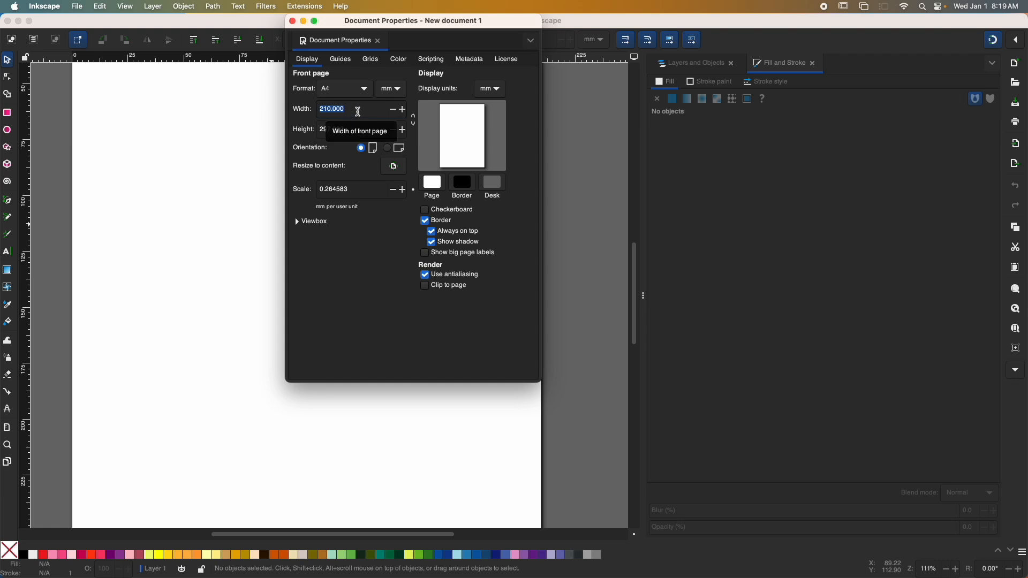
type("1")
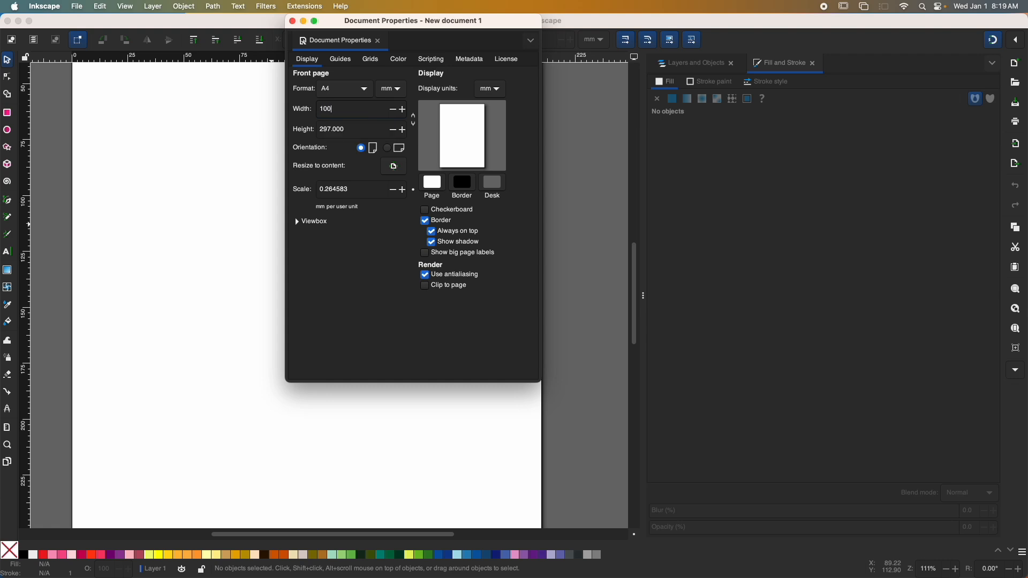
key("Return")
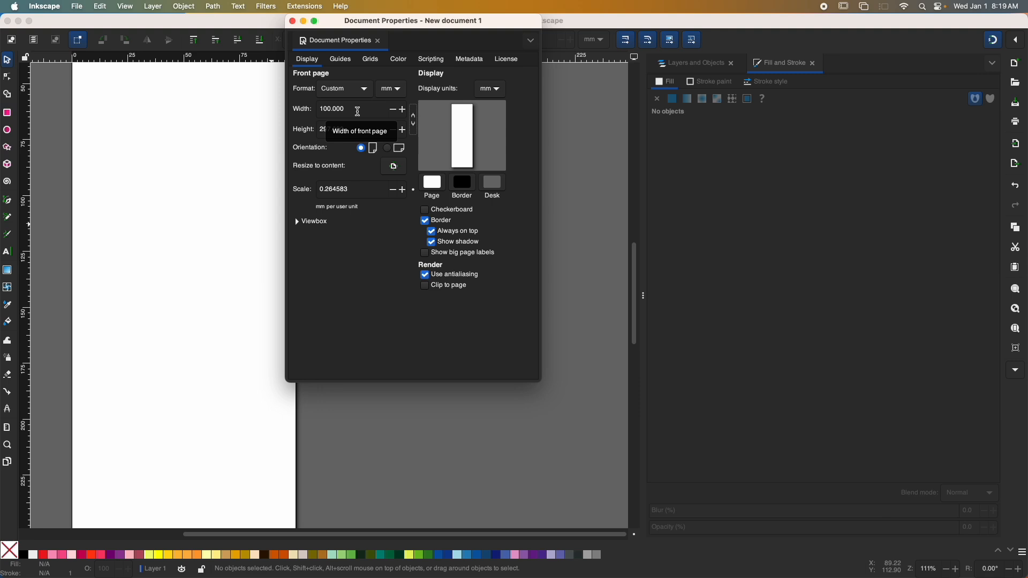
- Set the page height to 100 mm and check the desk color settings without altering them
key("1")
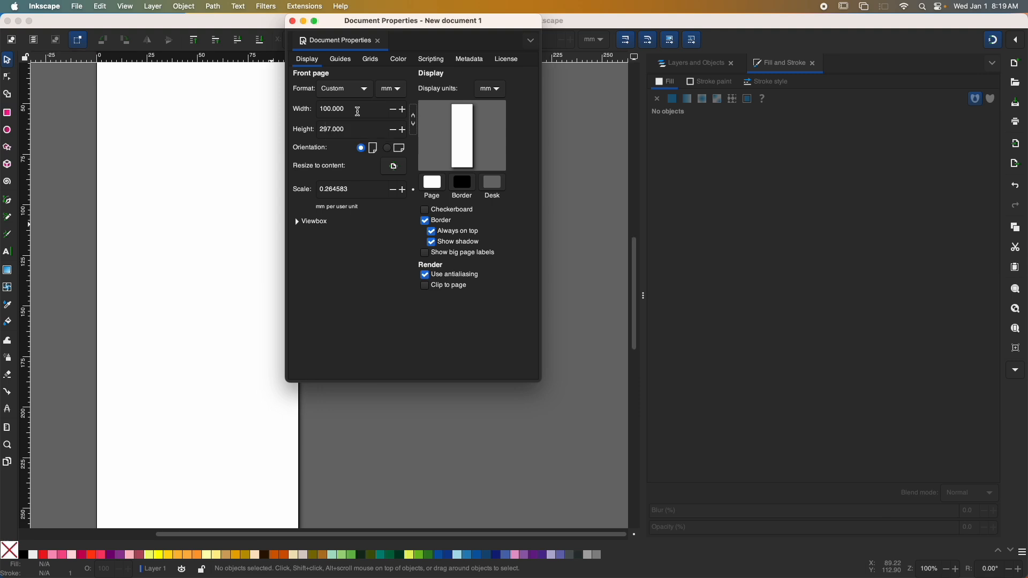
key("Tab")
type("100")
key("Return")
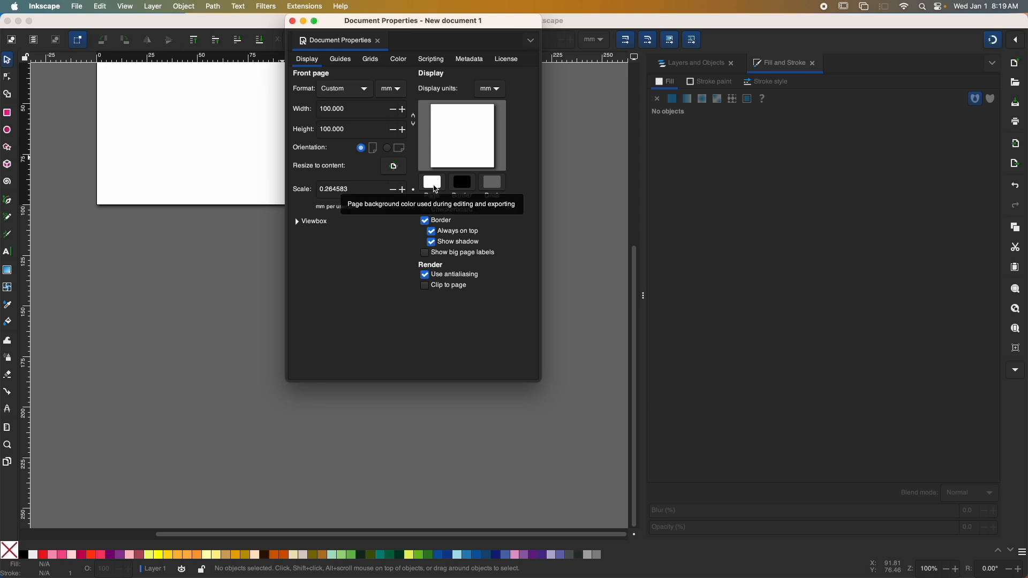
left_click(491, 185)
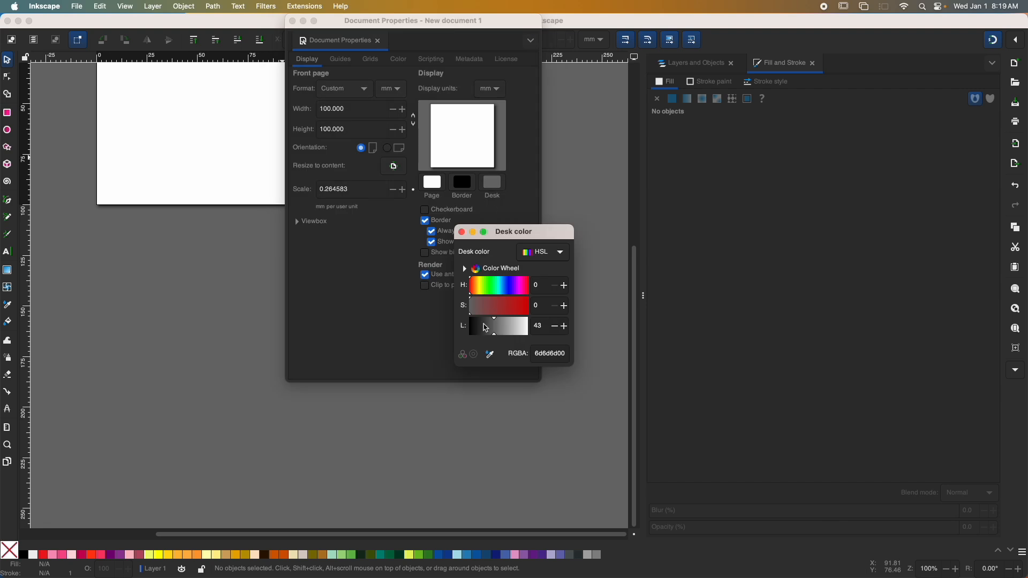
left_click(461, 234)
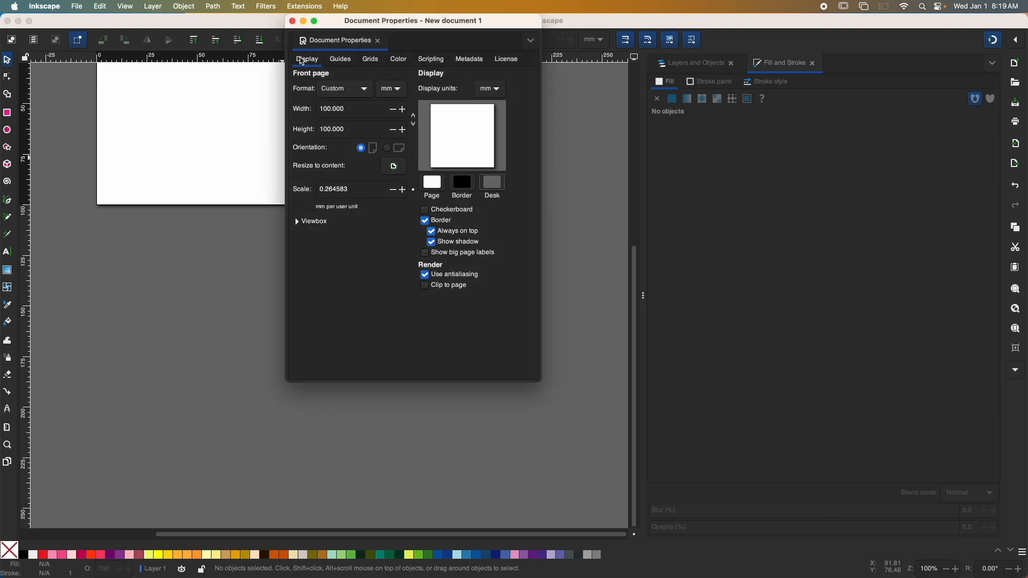
- Remove the document's existing grid and add a new rectangular grid in its place
left_click(369, 62)
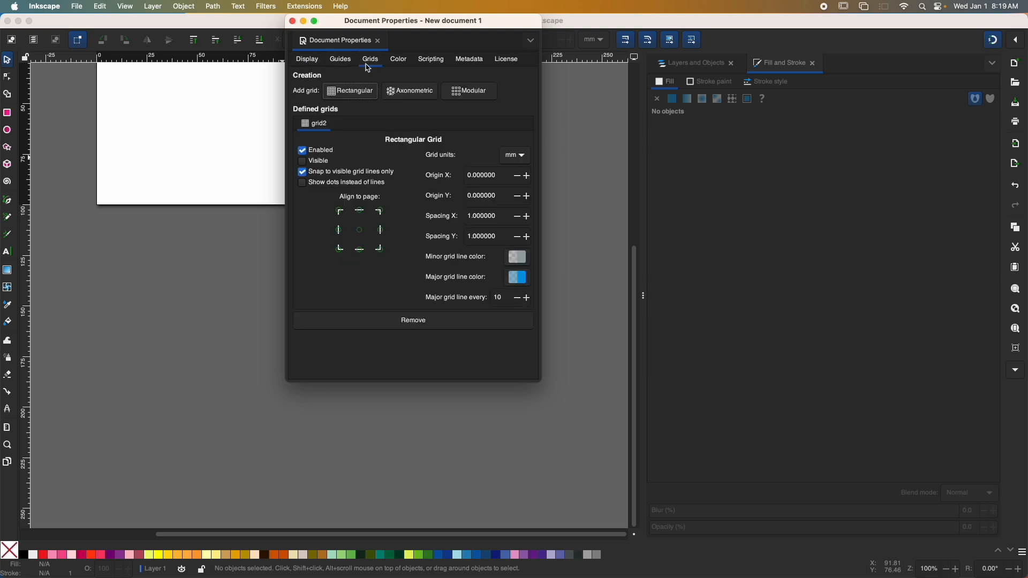
left_click(383, 321)
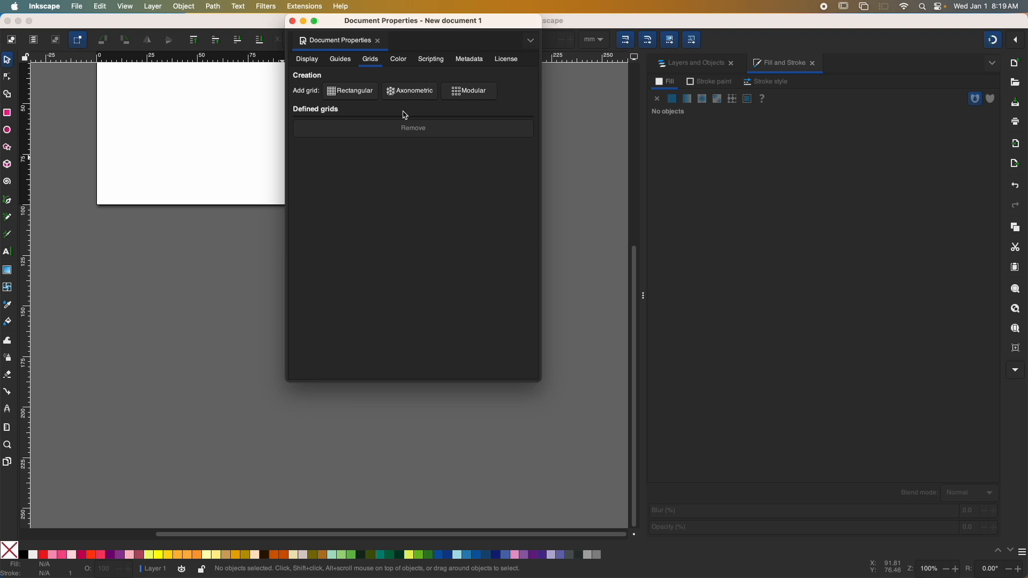
left_click(366, 92)
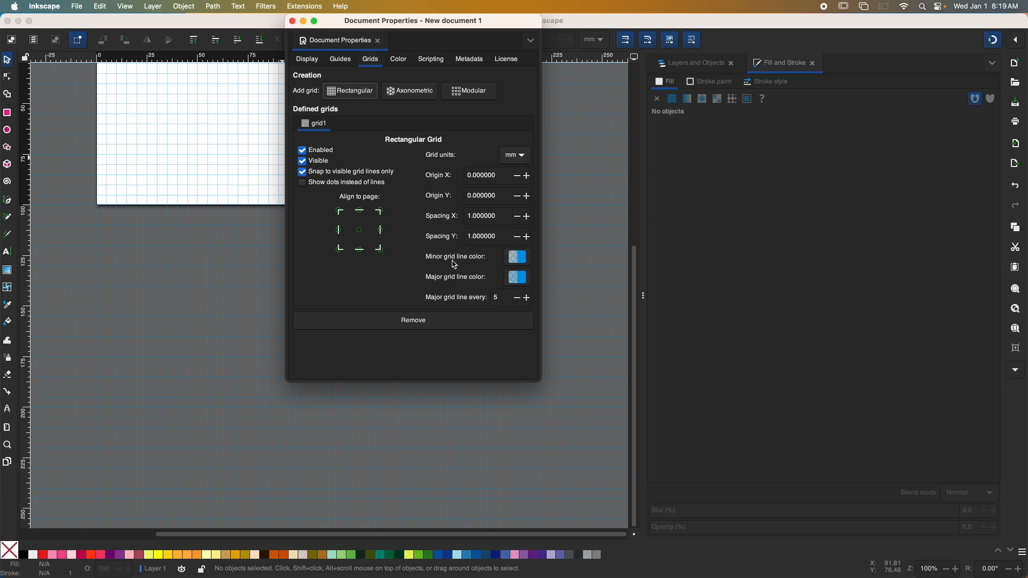
- Change the minor grid line color to grey, with saturation 9 and lightness 60 (RGBA 909ca226)
left_click(515, 258)
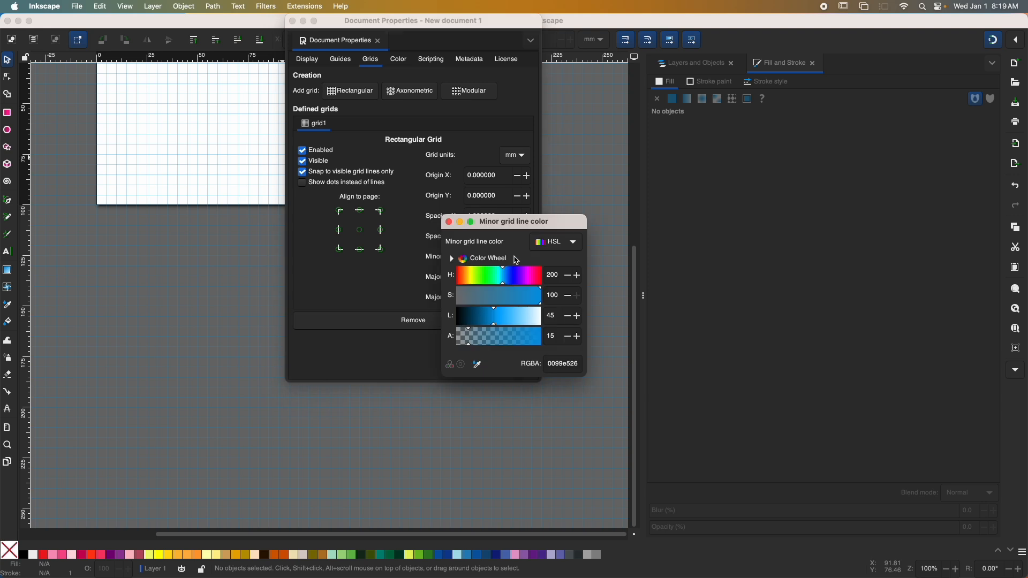
left_click(463, 295)
left_click_drag(512, 309, 507, 309)
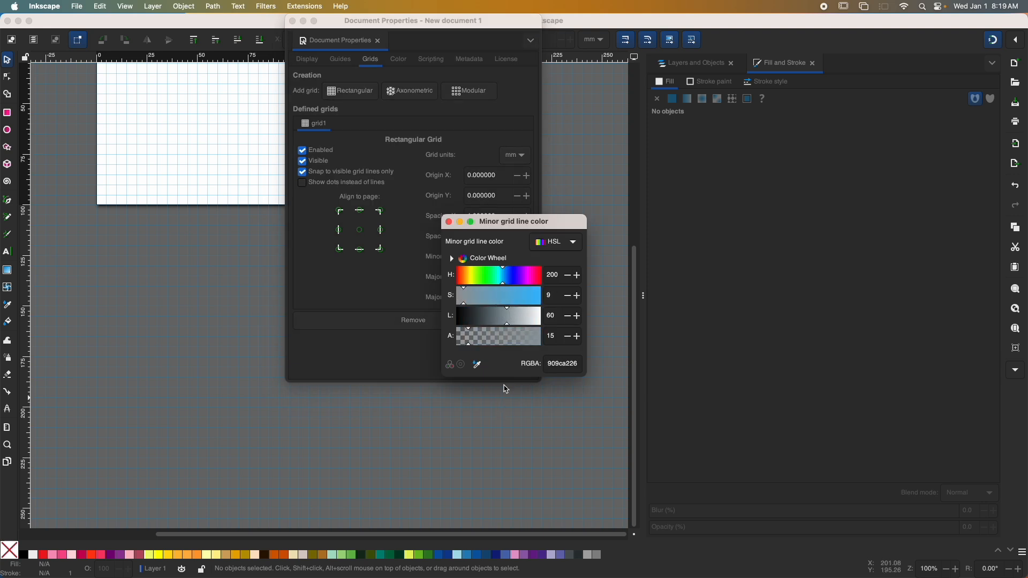
left_click(449, 222)
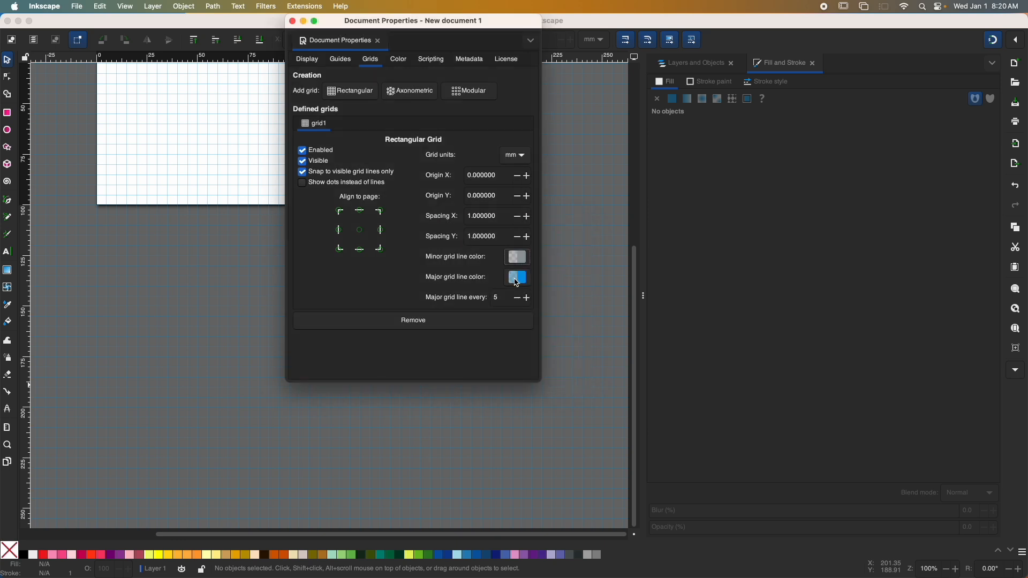
- Set the rectangular grid to show a major grid line every 10 lines
double_click(499, 298)
type("10")
key("Tab")
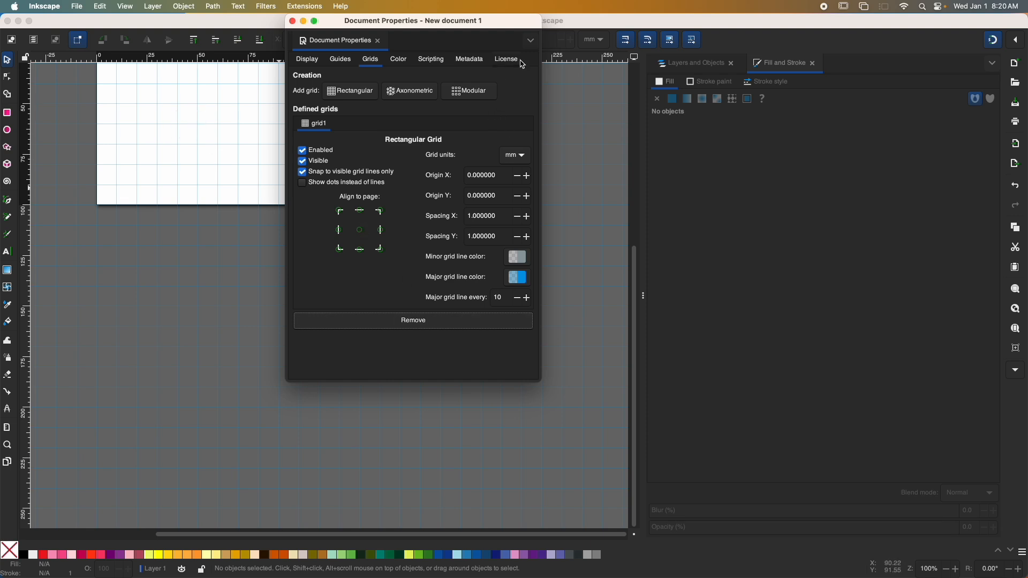
- Close the document properties and inspect the page and its grid, first fitted to the window and finally at 100% zoom
left_click(293, 22)
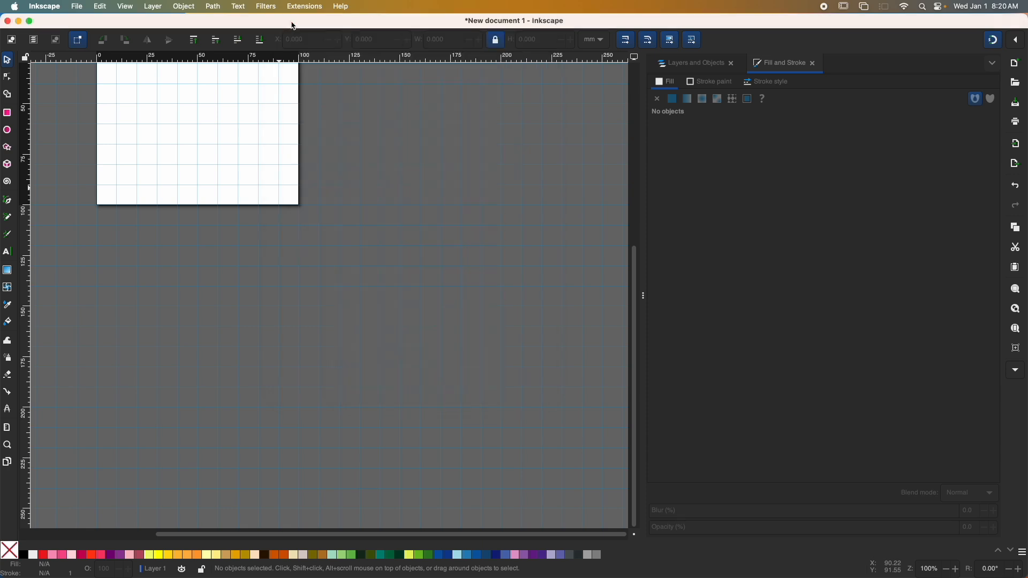
left_click_drag(636, 288, 629, 202)
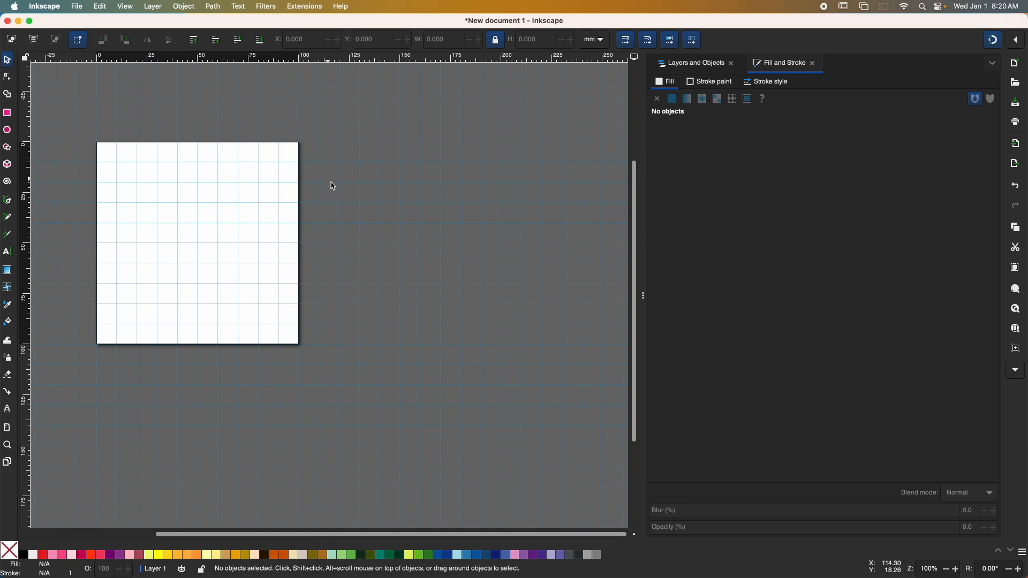
scroll(412, 195, "left", 20)
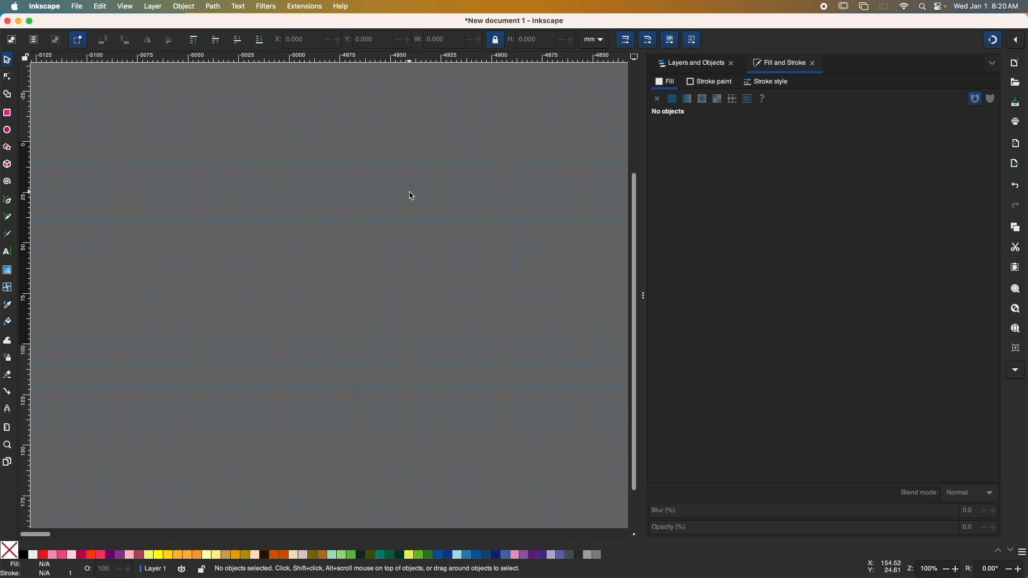
key("5")
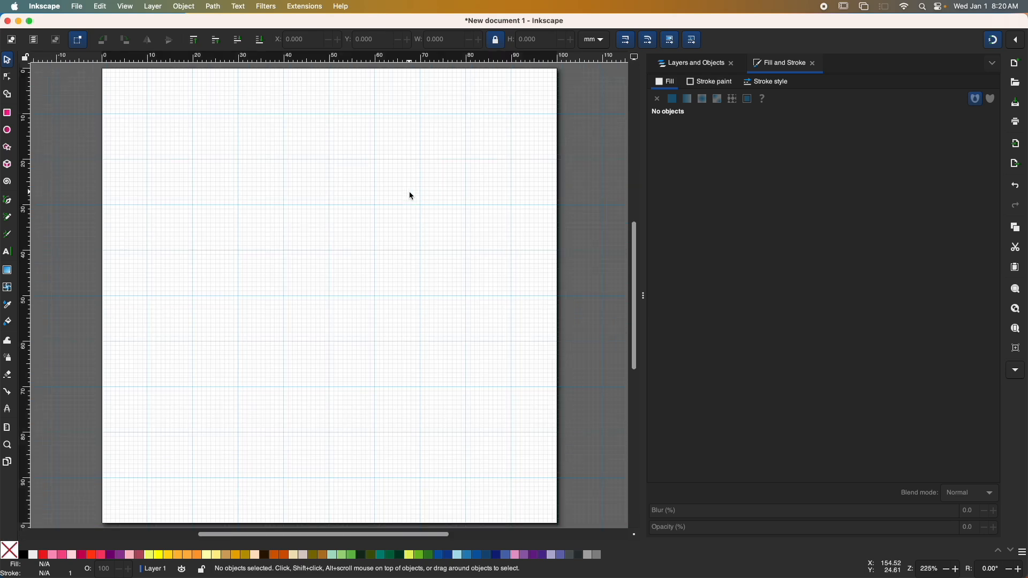
key("1")
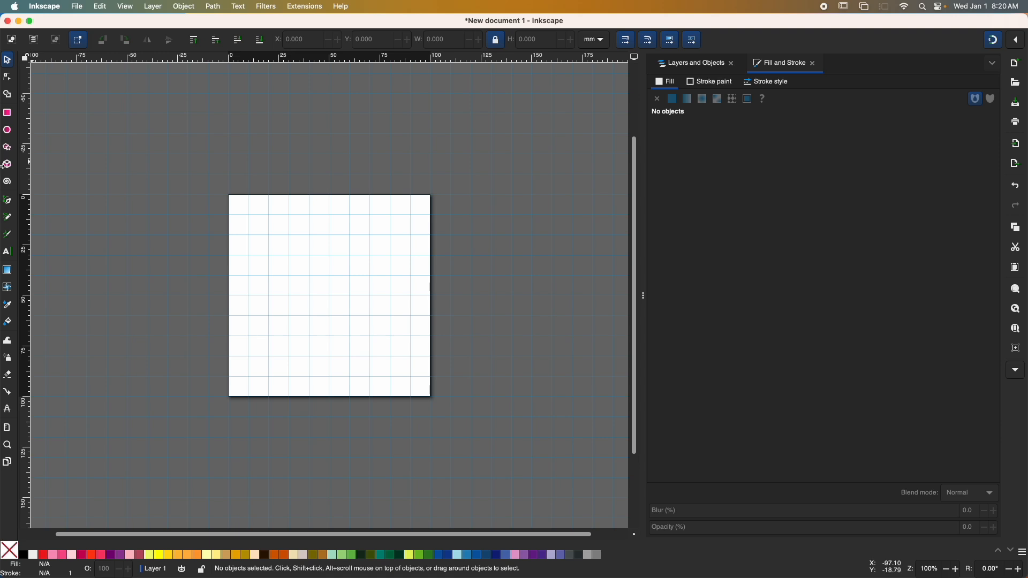
- Draw a test ellipse about 45 mm wide and 47 mm high near the page centre, view it zoomed in, and delete it
left_click(7, 130)
left_click_drag(281, 242, 370, 336)
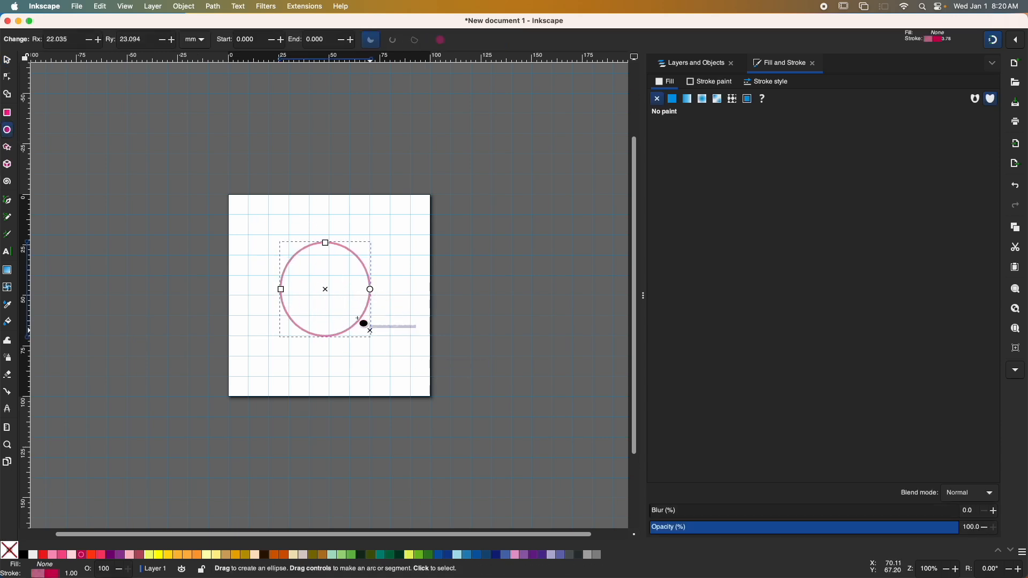
left_click(11, 65)
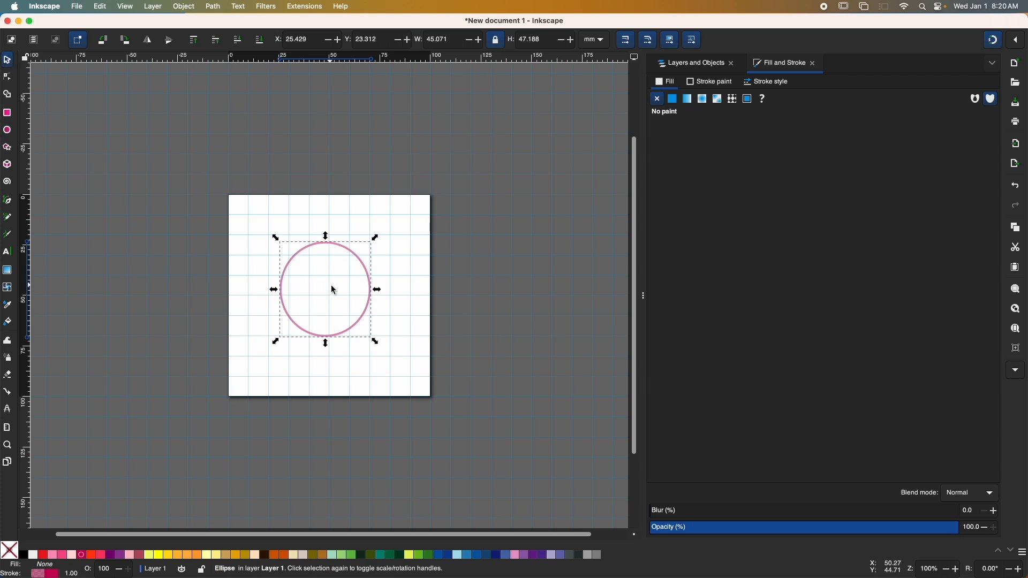
key("3")
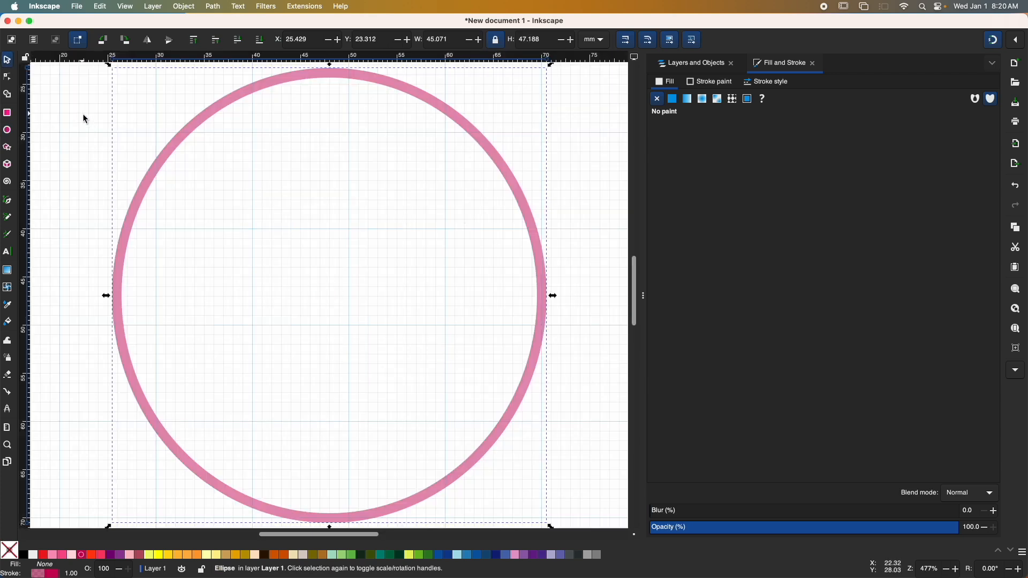
key("5")
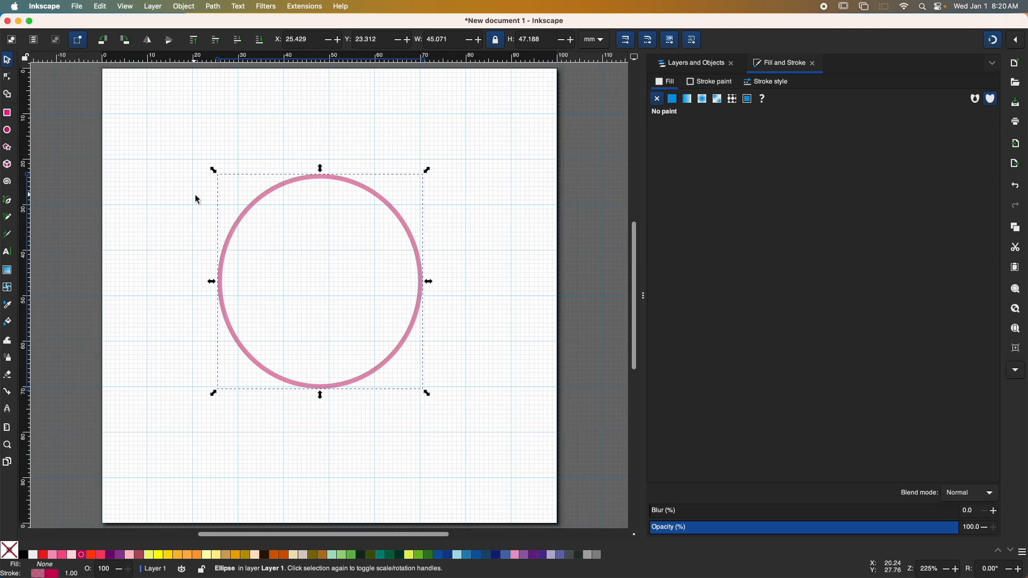
key("Delete")
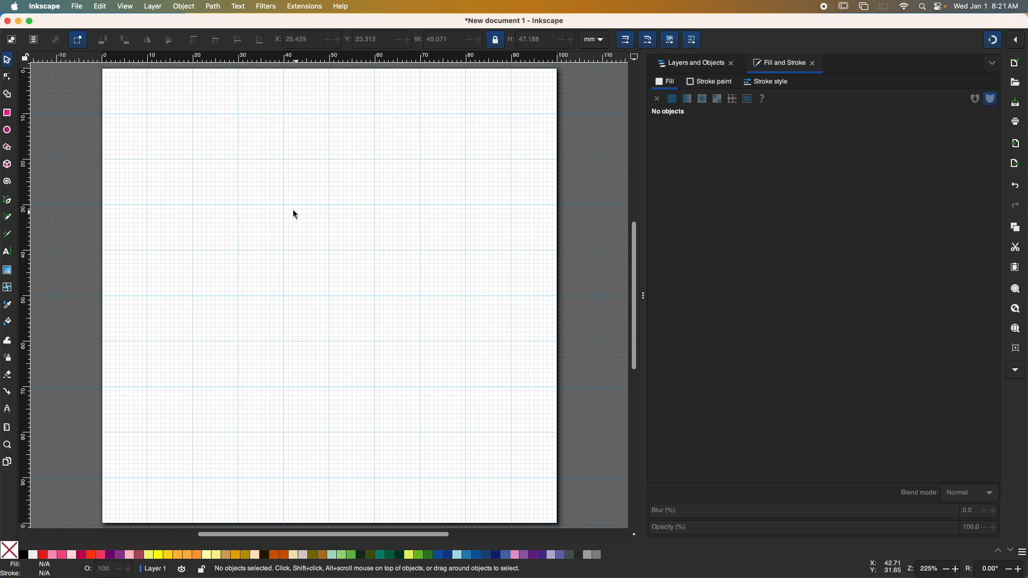
- Save the document as the default template under the name 100x100mm Hoop, replacing the existing template file
left_click(80, 7)
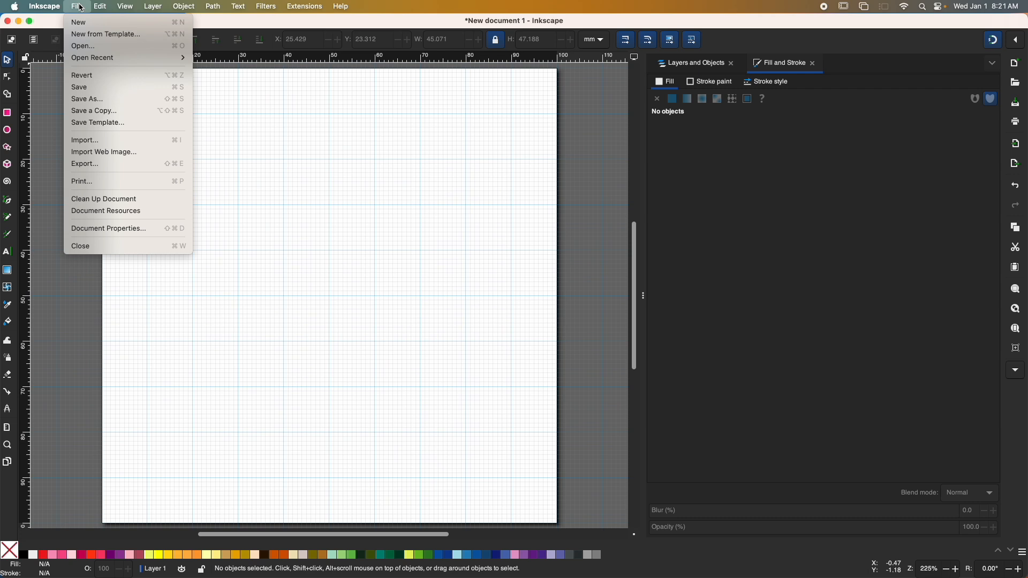
left_click(89, 123)
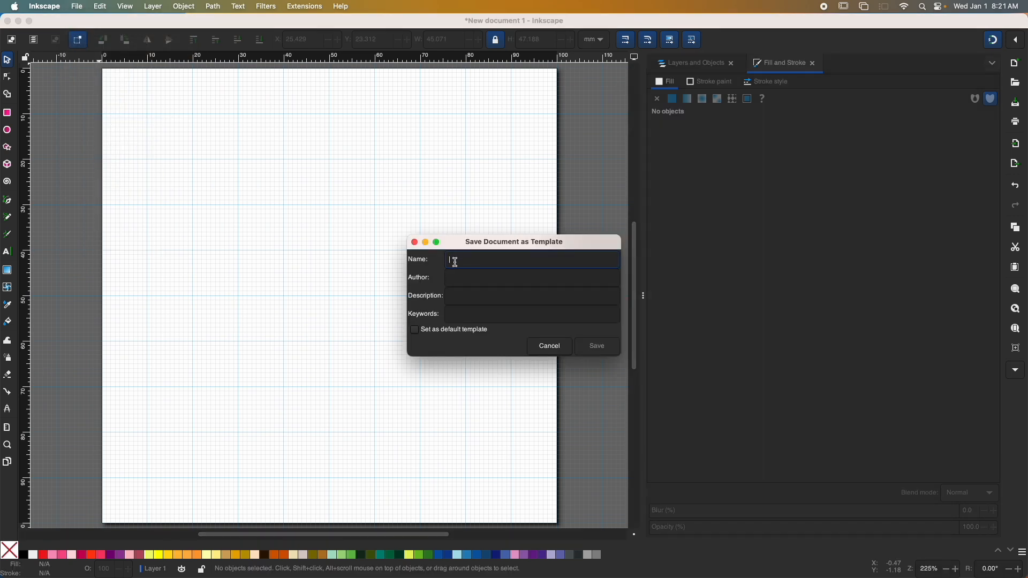
type("100x100mm Hoop")
key("Tab")
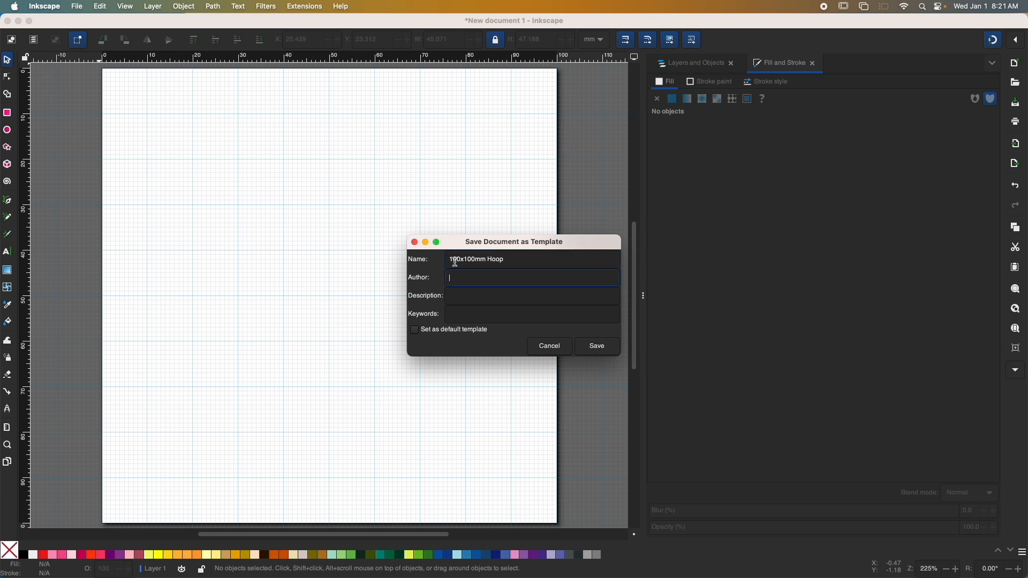
key("Tab")
left_click(415, 331)
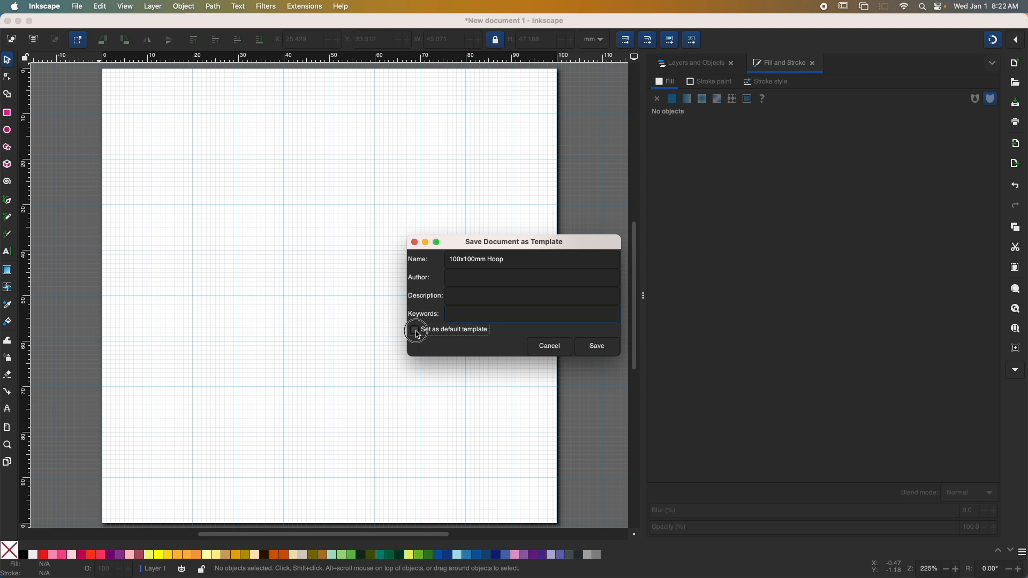
left_click(606, 348)
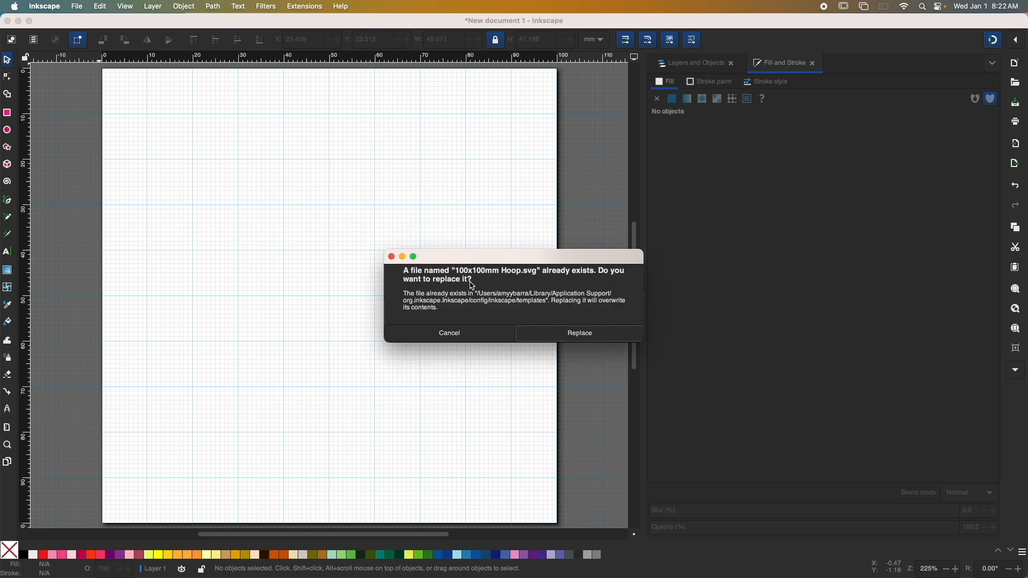
left_click(547, 335)
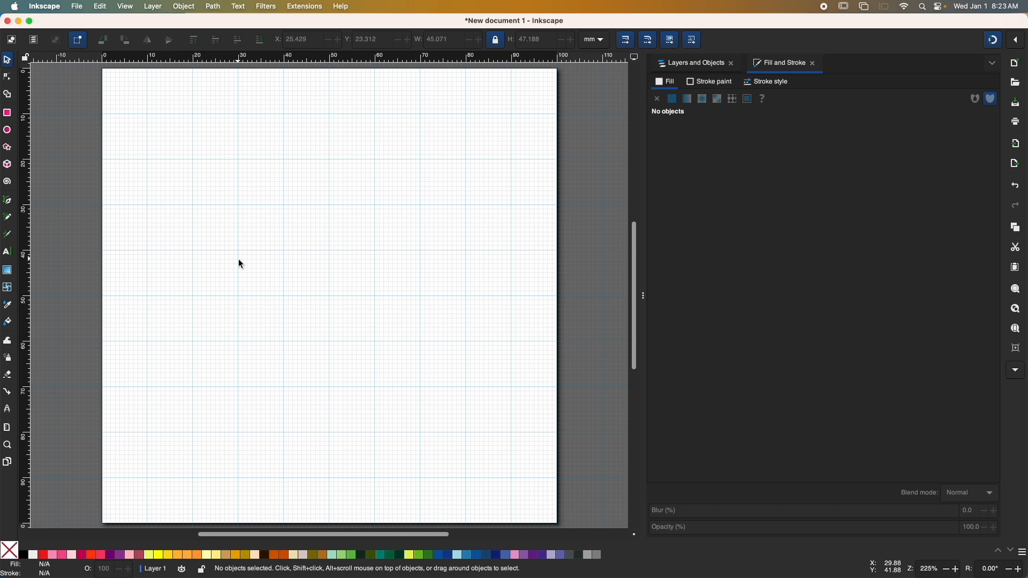
left_click(305, 7)
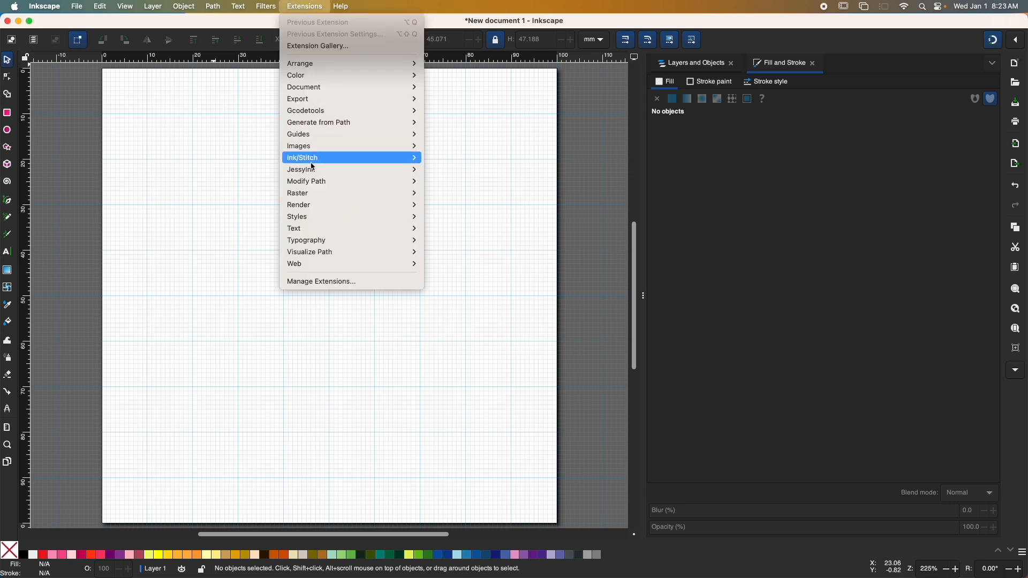
mouse_move(310, 159)
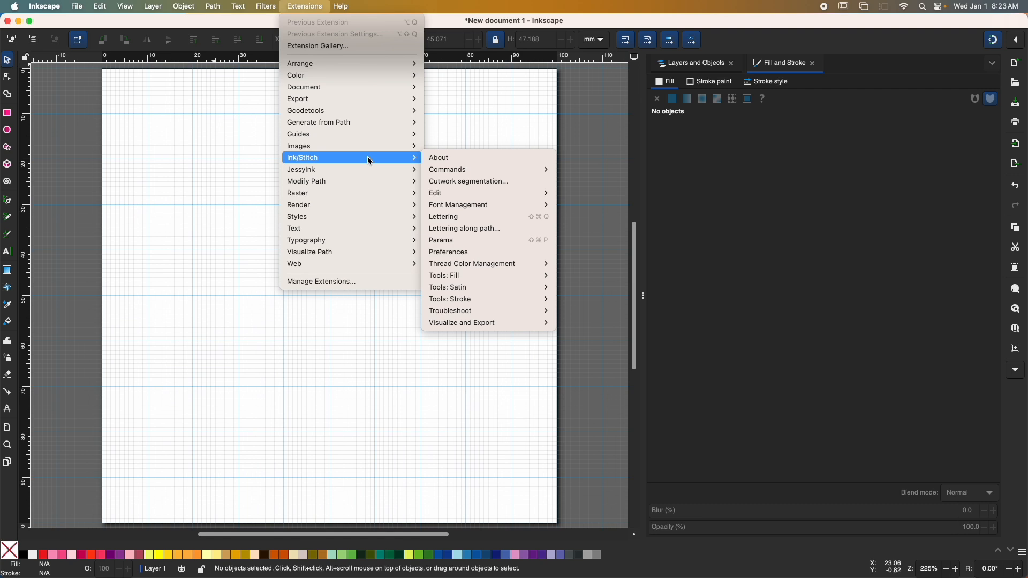
mouse_move(450, 172)
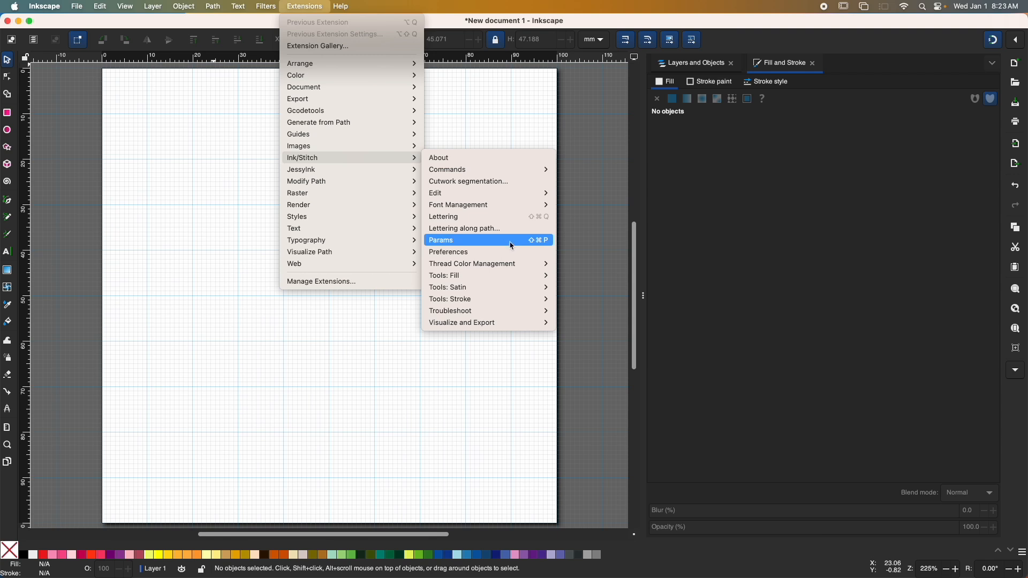
mouse_move(487, 323)
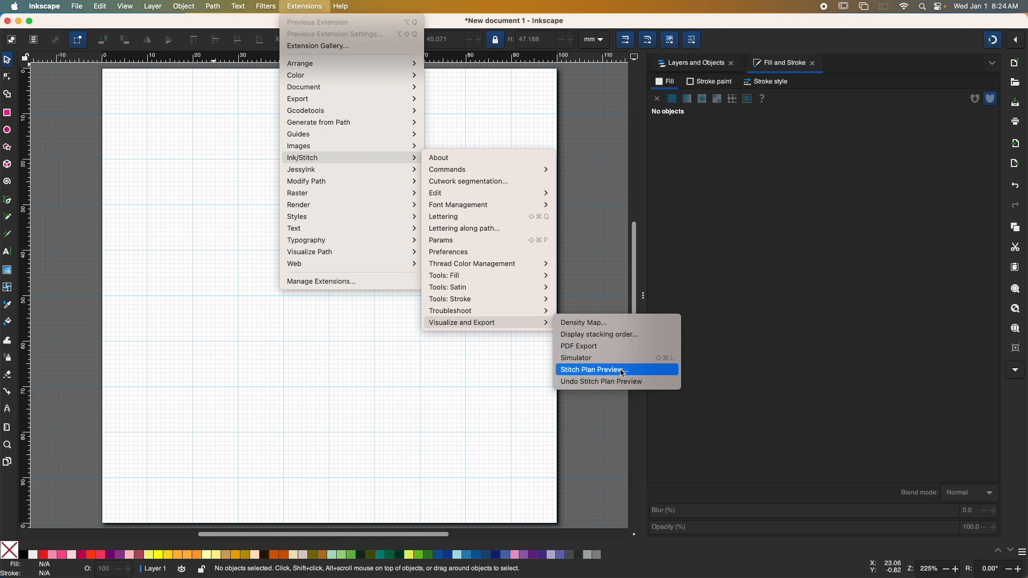
left_click(454, 369)
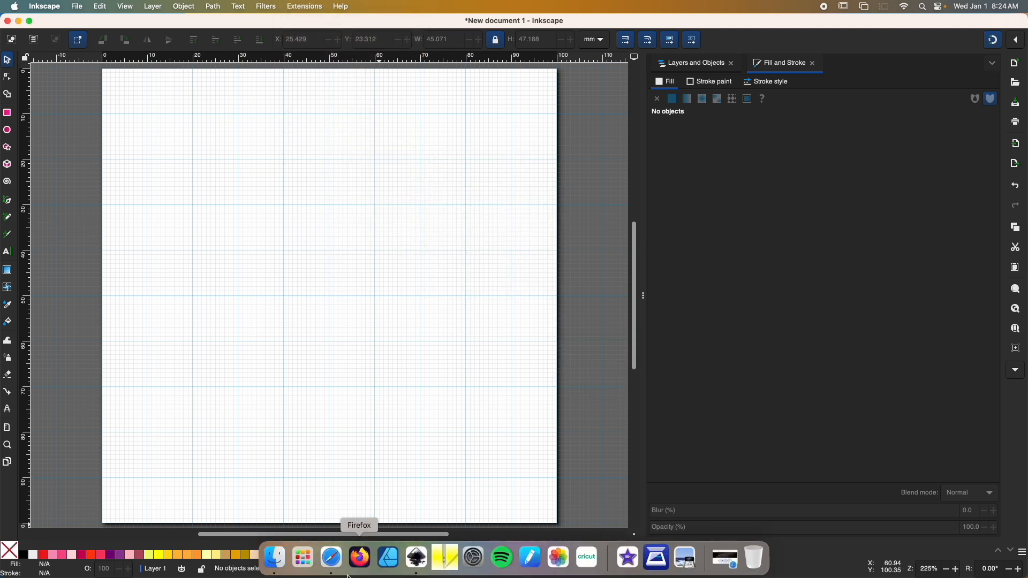
- Switch to Safari, examine the shortcut key table on the Customize page of the Ink/Stitch user manual, and return to Inkscape
left_click(346, 571)
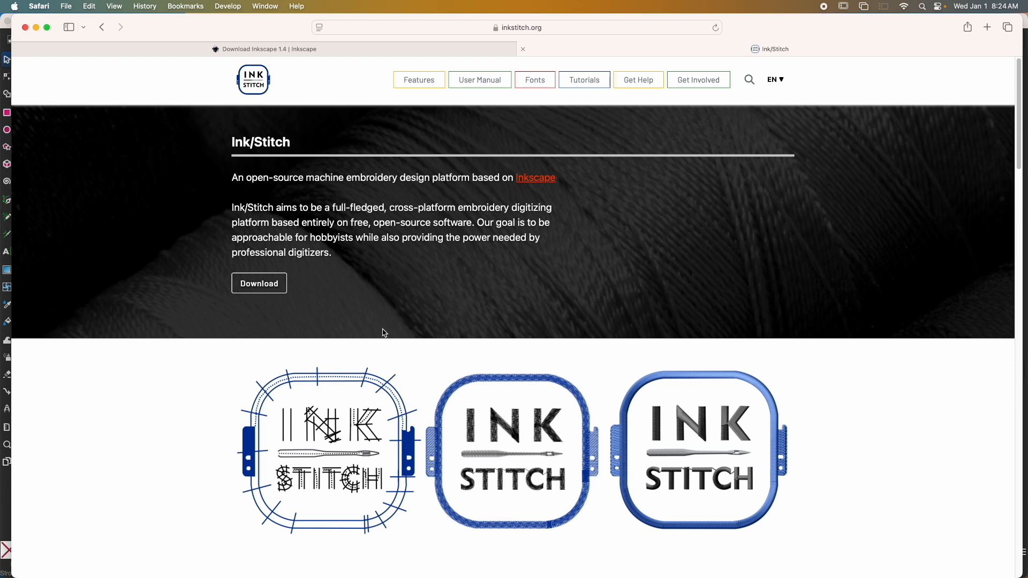
left_click(479, 85)
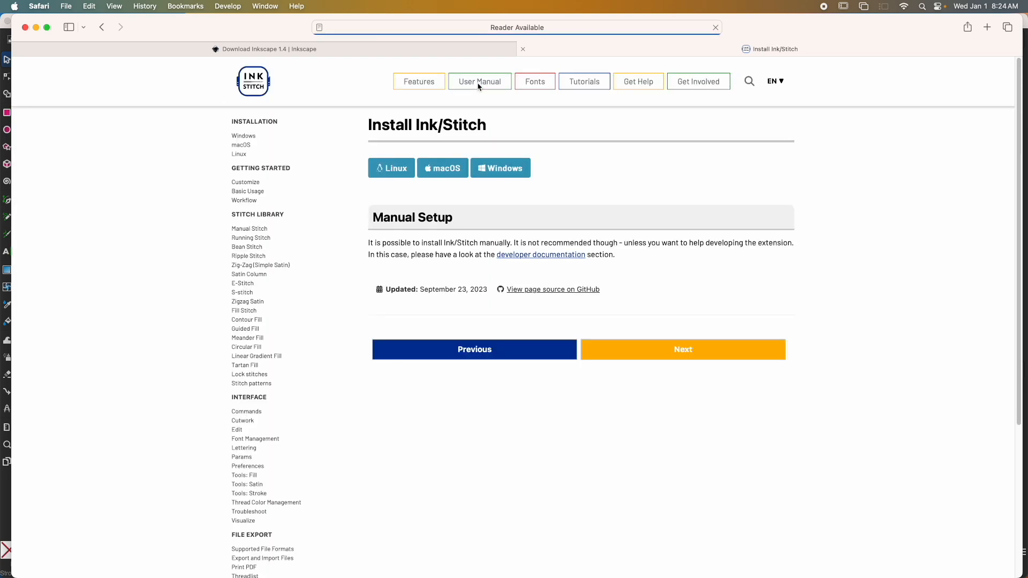
left_click(255, 184)
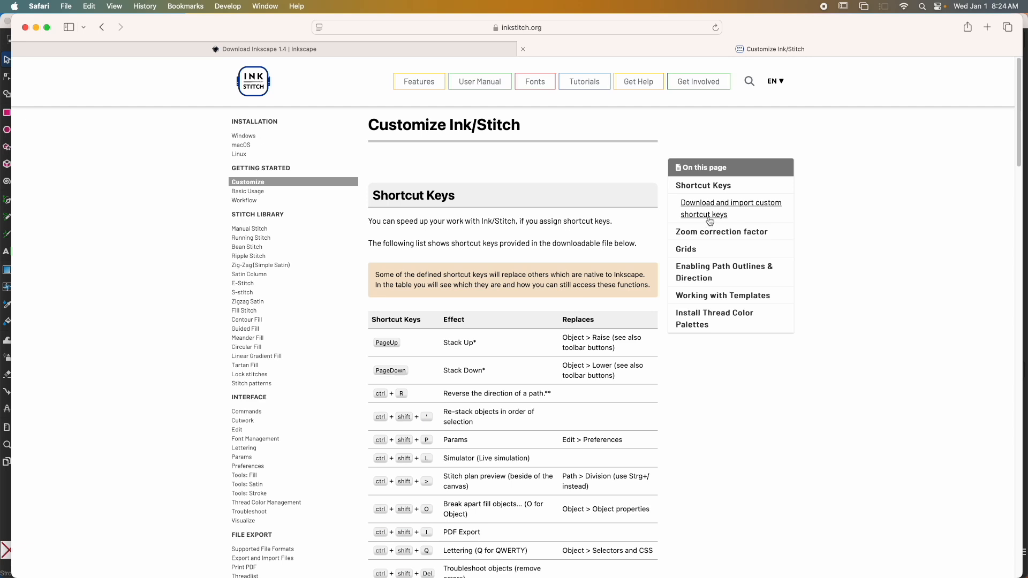
scroll(619, 353, "down", 2)
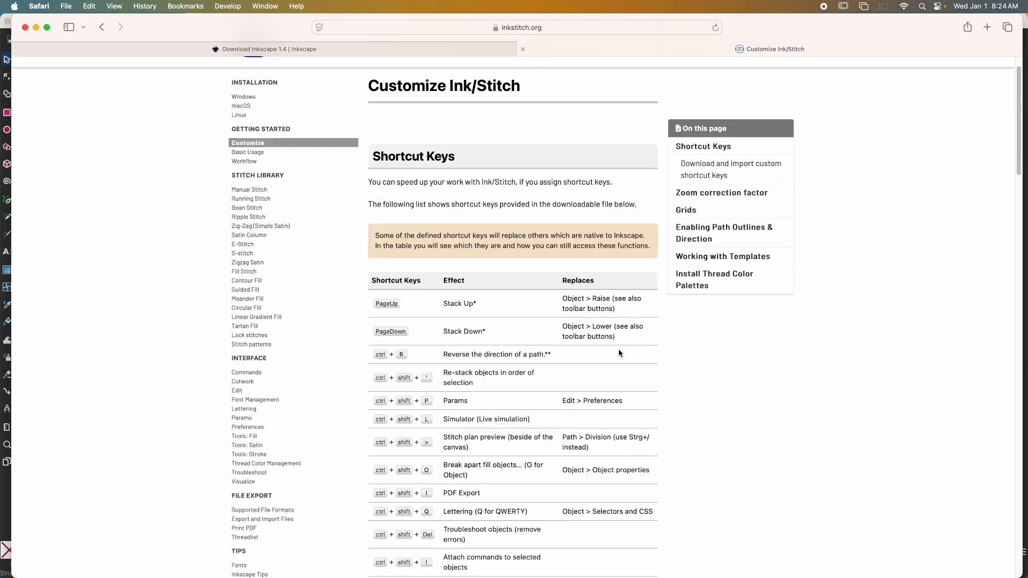
scroll(619, 353, "down", 10)
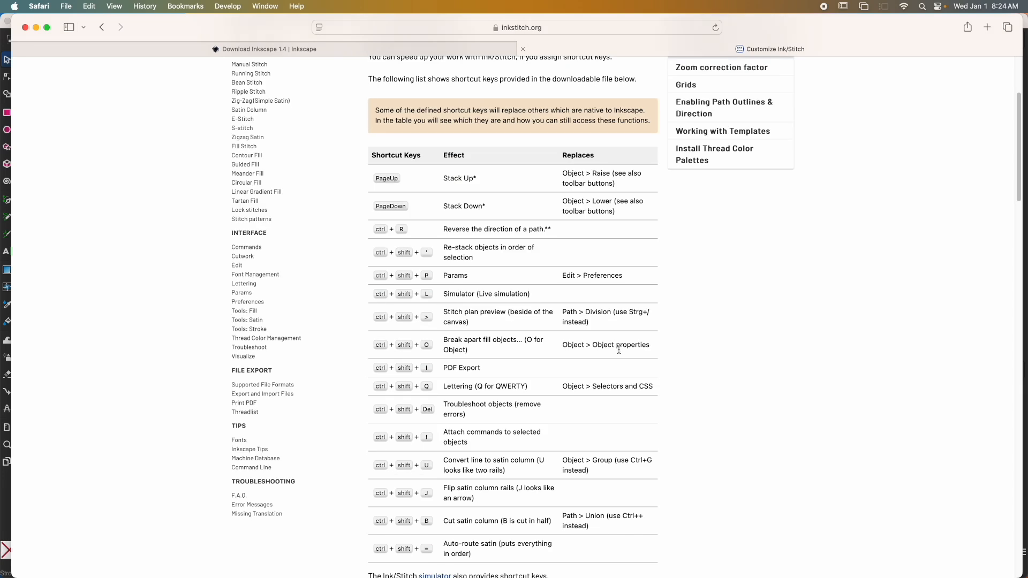
scroll(619, 353, "up", 12)
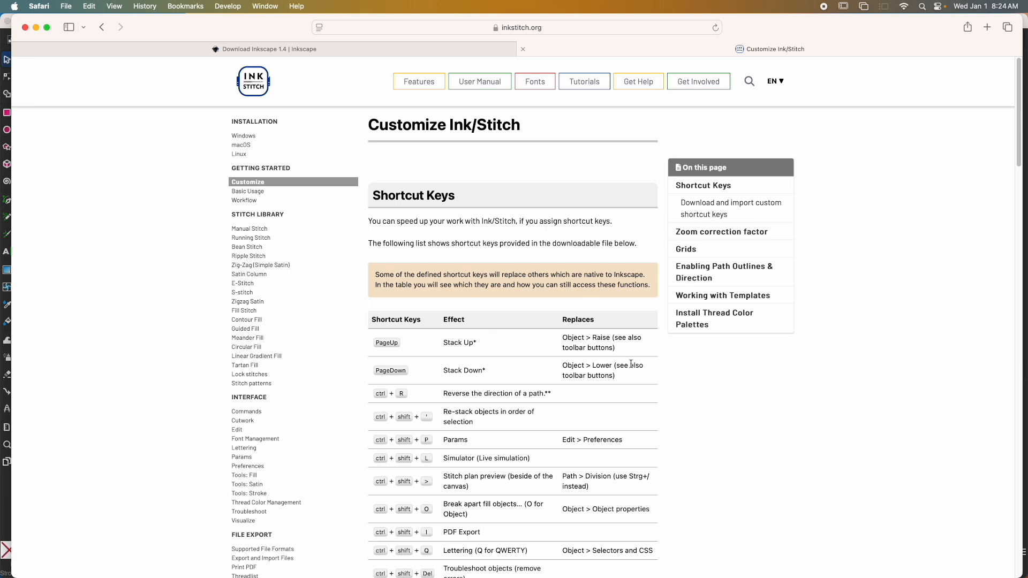
left_click(36, 29)
left_click(228, 191)
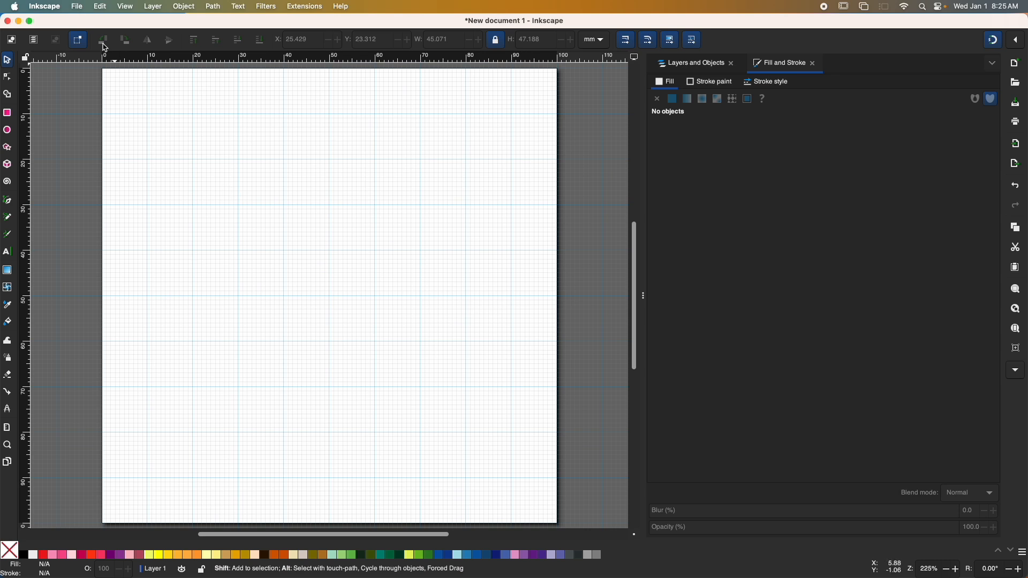
- Open the keyboard shortcut preferences and search the shortcuts for Params
left_click(42, 8)
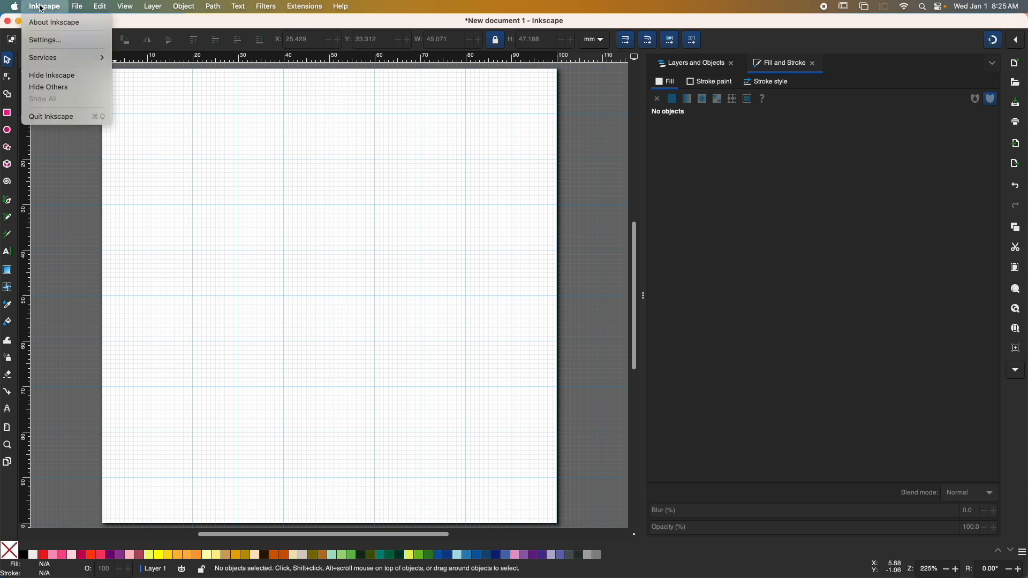
left_click(47, 41)
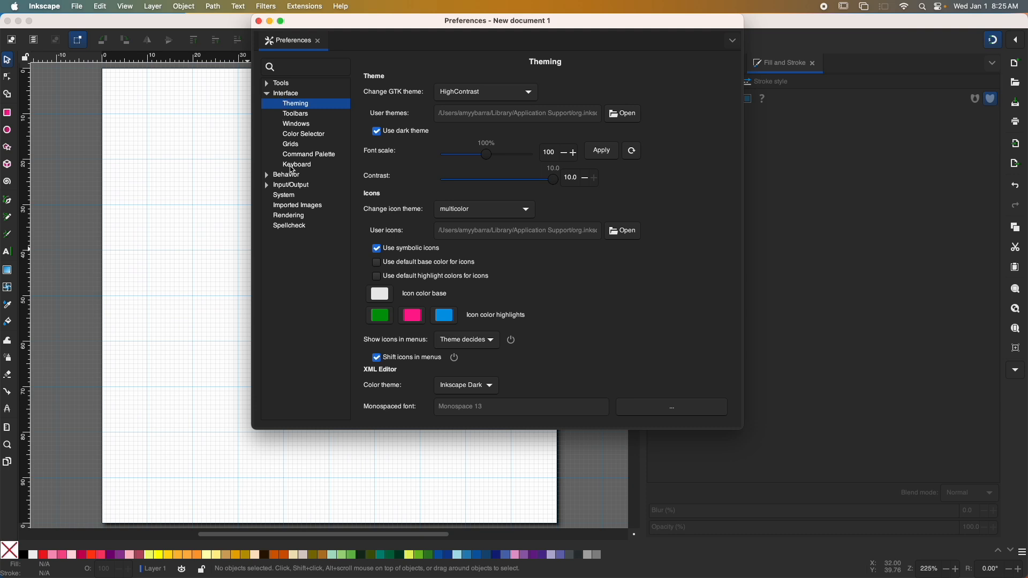
left_click(293, 168)
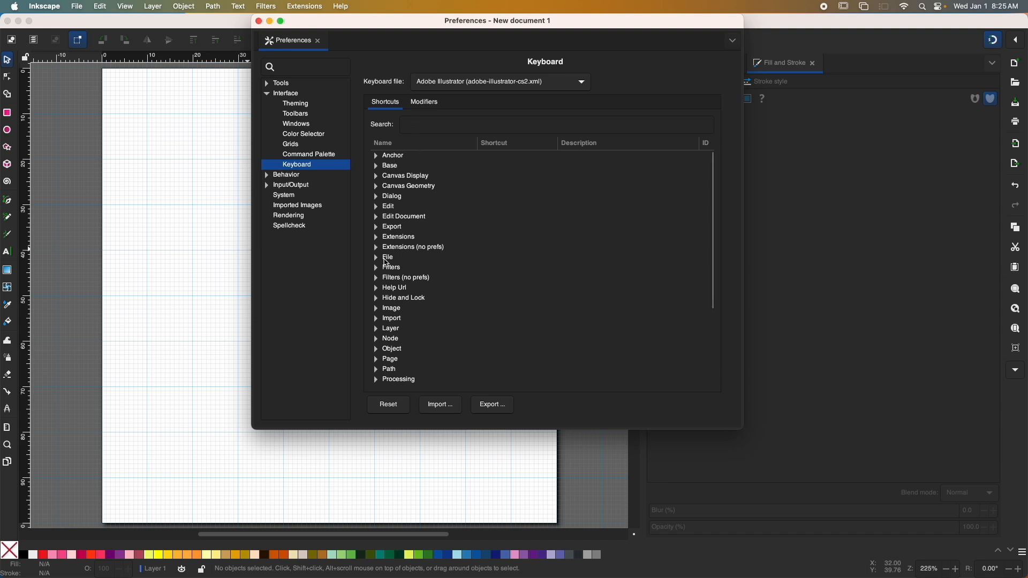
left_click(413, 132)
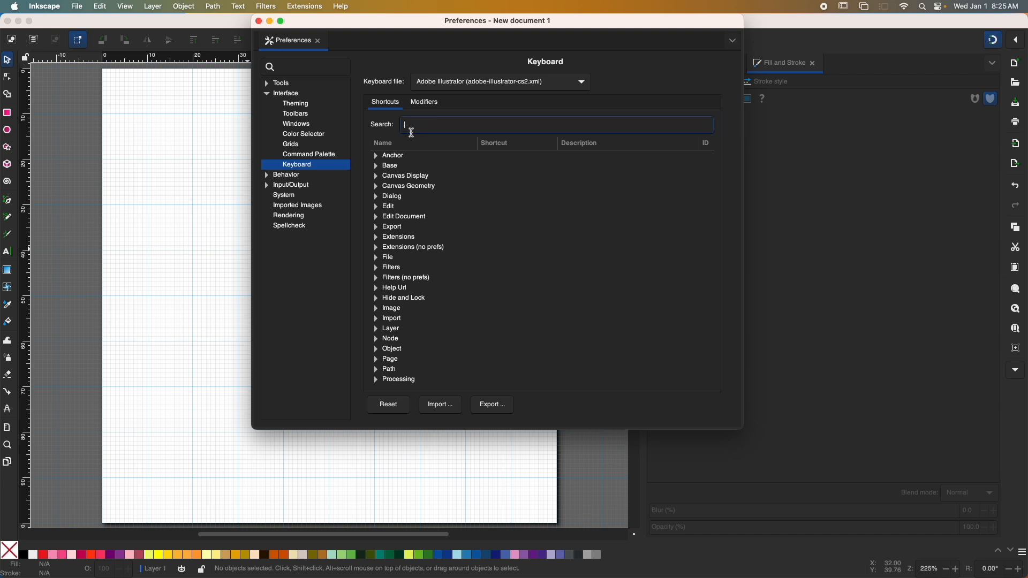
type("P")
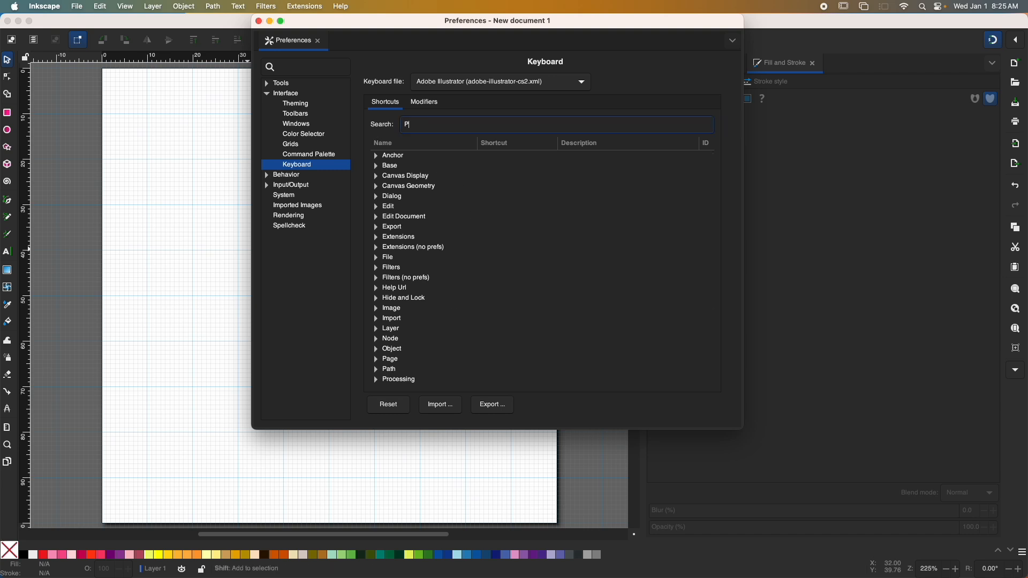
type("aram")
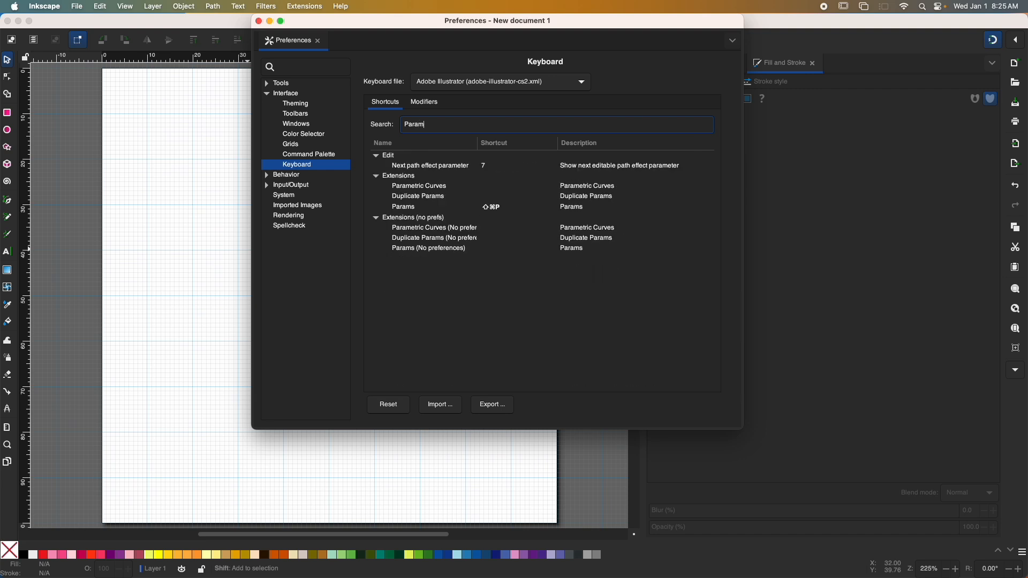
type("s")
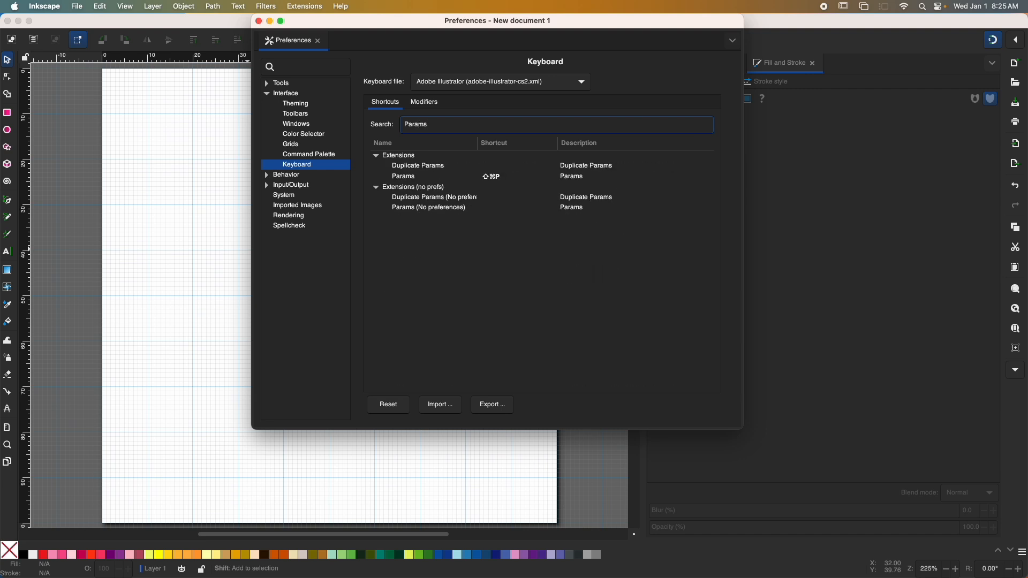
- Assign Shift+Command+P as the shortcut of the Ink/Stitch Params extension and close the preferences
left_click(405, 176)
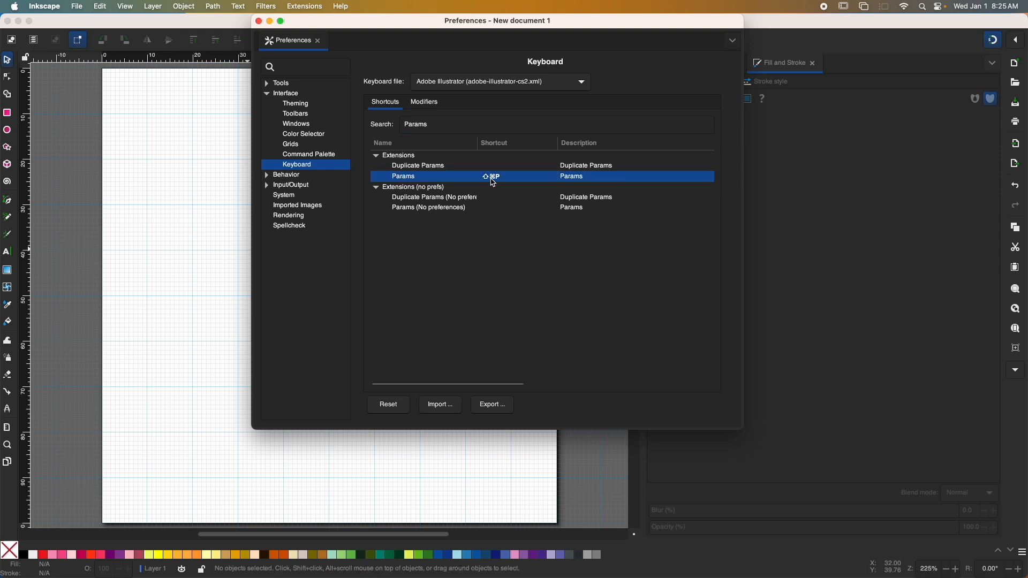
left_click(494, 180)
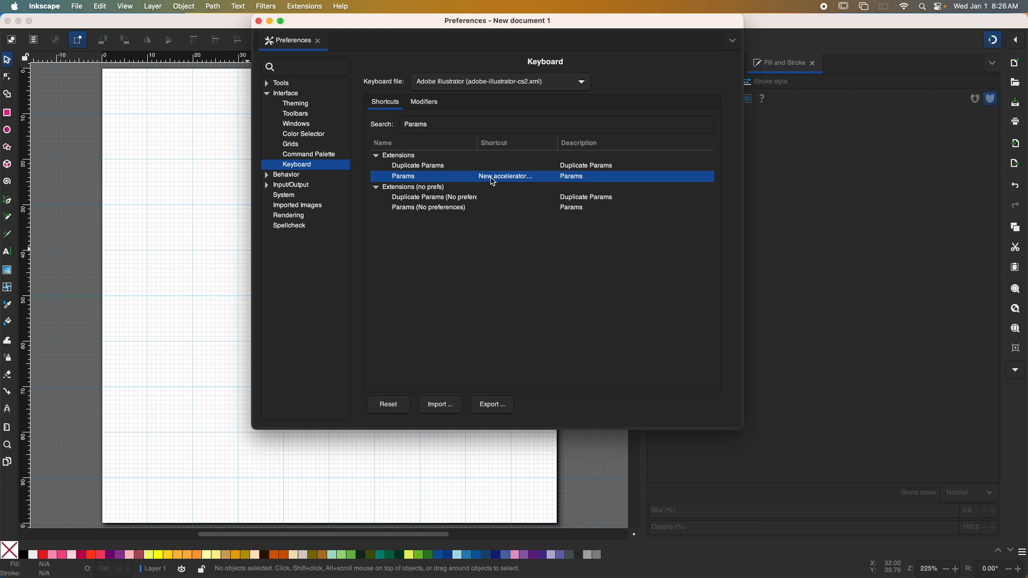
key("shift+super+p")
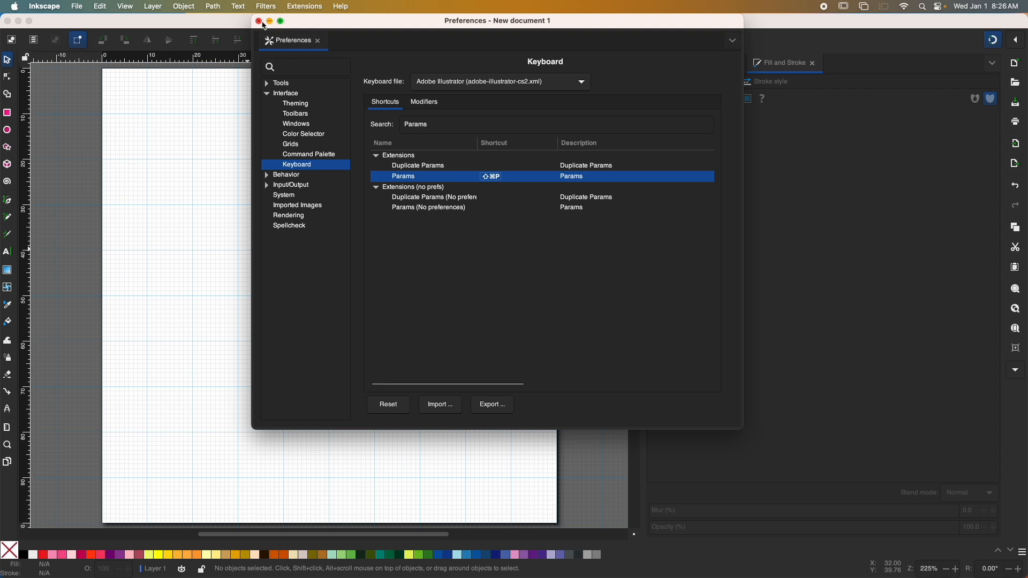
left_click(259, 22)
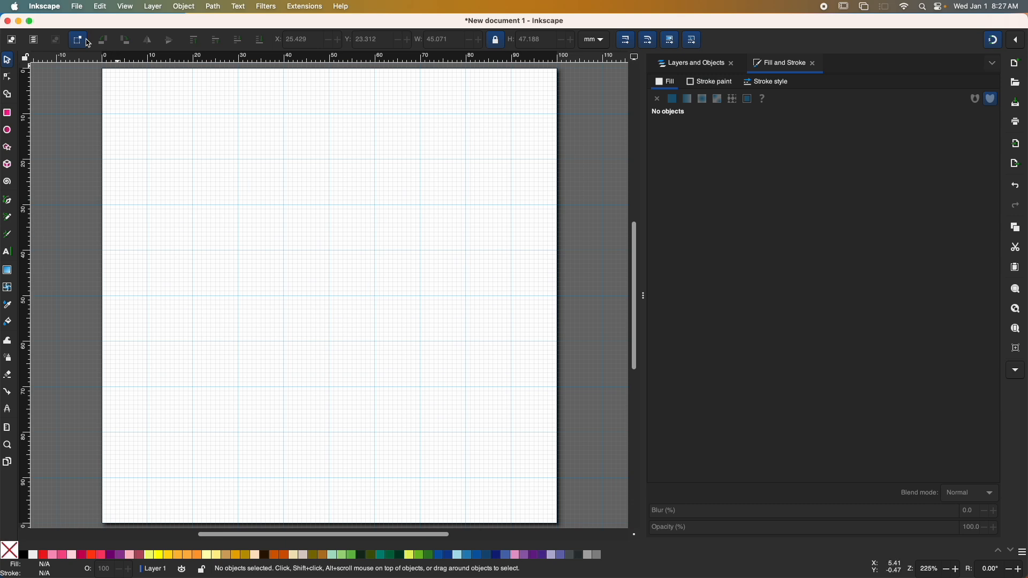
- Set the Node tool preferences to always show the path outline and close the preferences
left_click(40, 9)
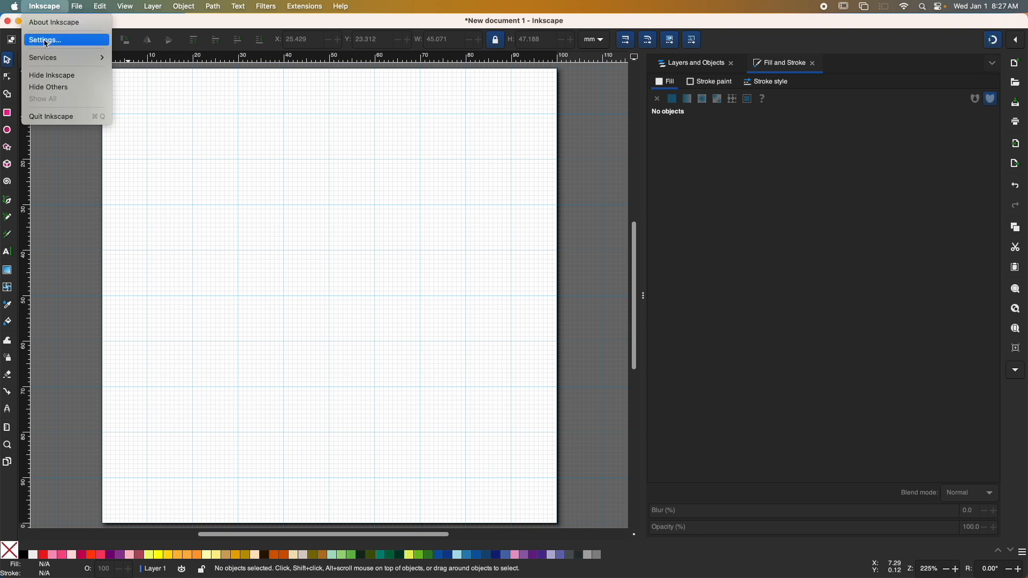
left_click(46, 40)
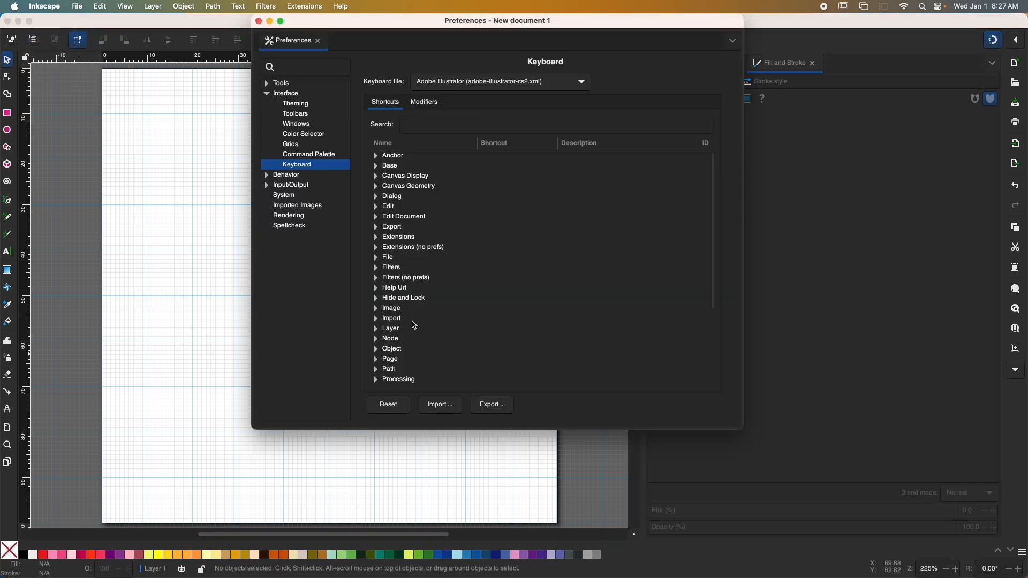
left_click(288, 84)
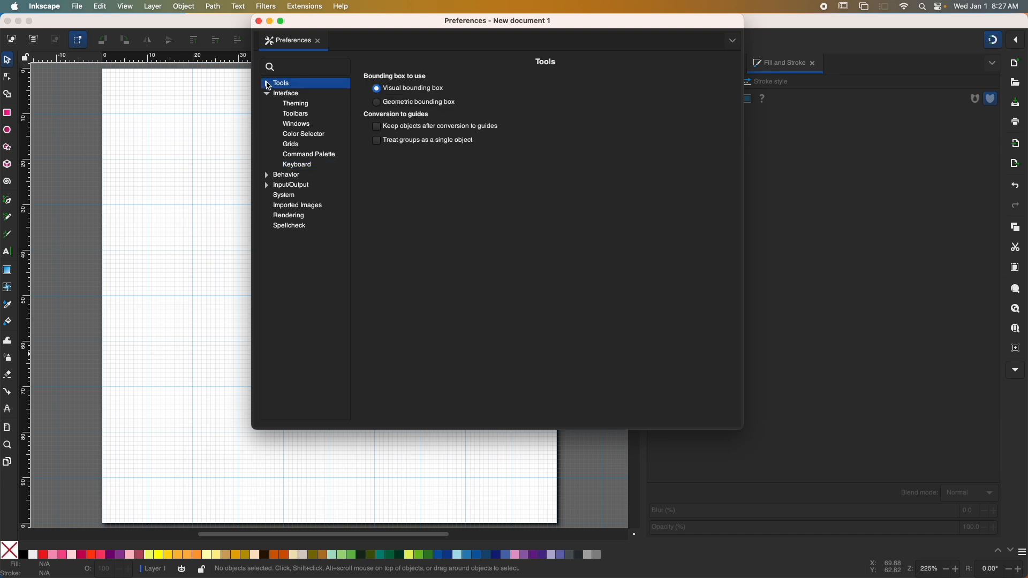
left_click(268, 85)
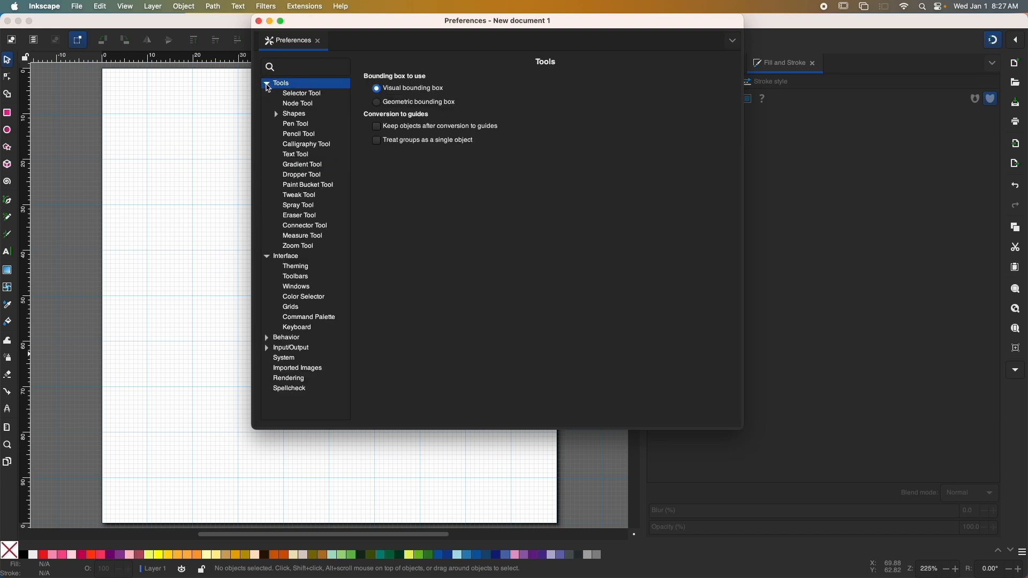
left_click(297, 104)
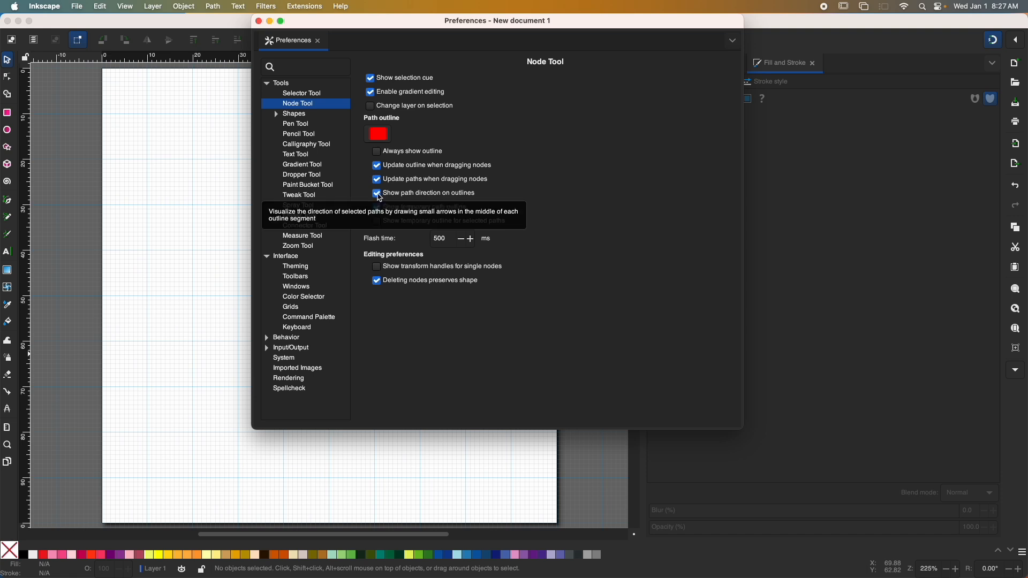
left_click(376, 152)
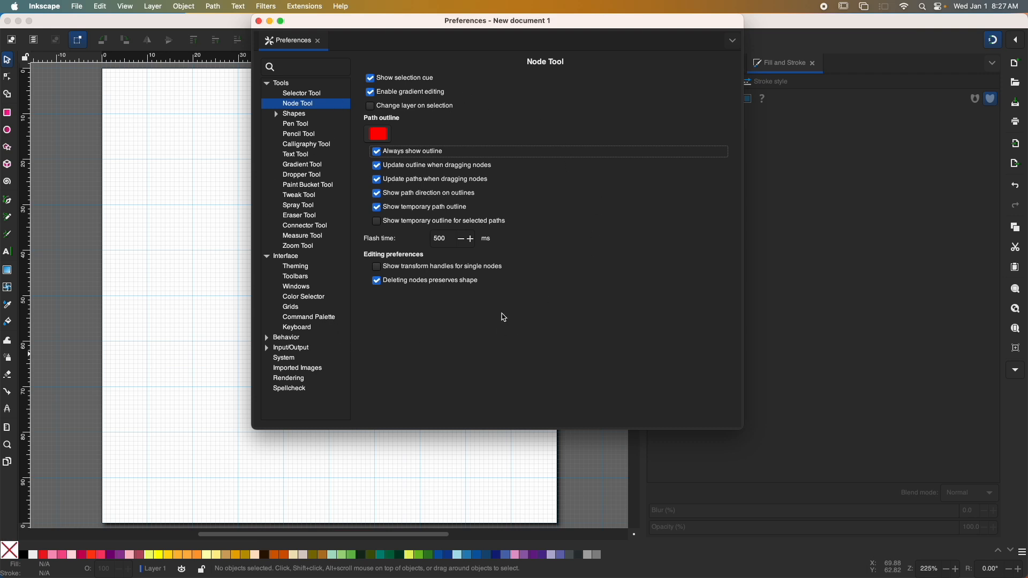
left_click(259, 22)
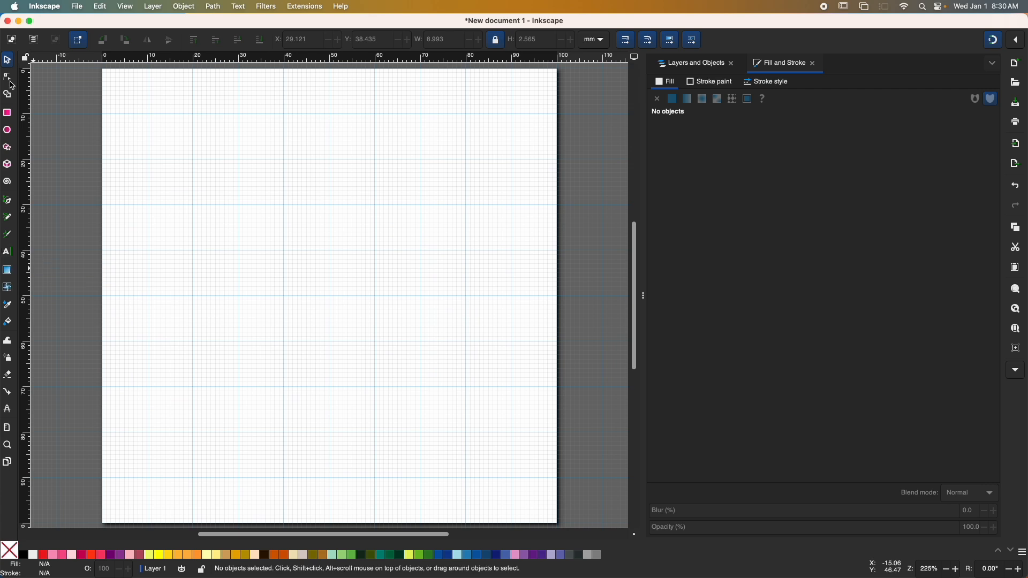
- Add the text FREE in 10 pt Sans Italic near the page centre
left_click(9, 256)
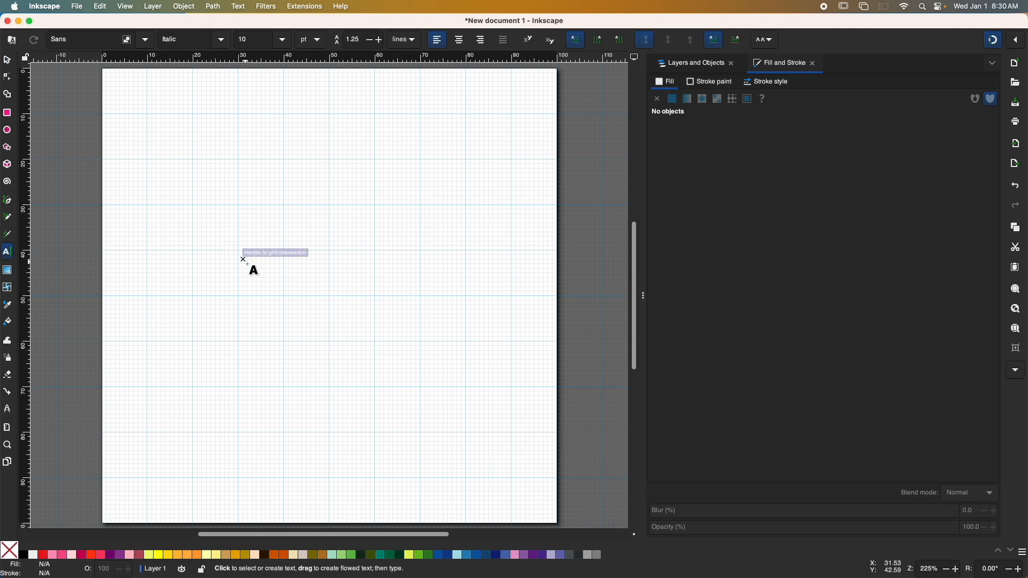
left_click(284, 295)
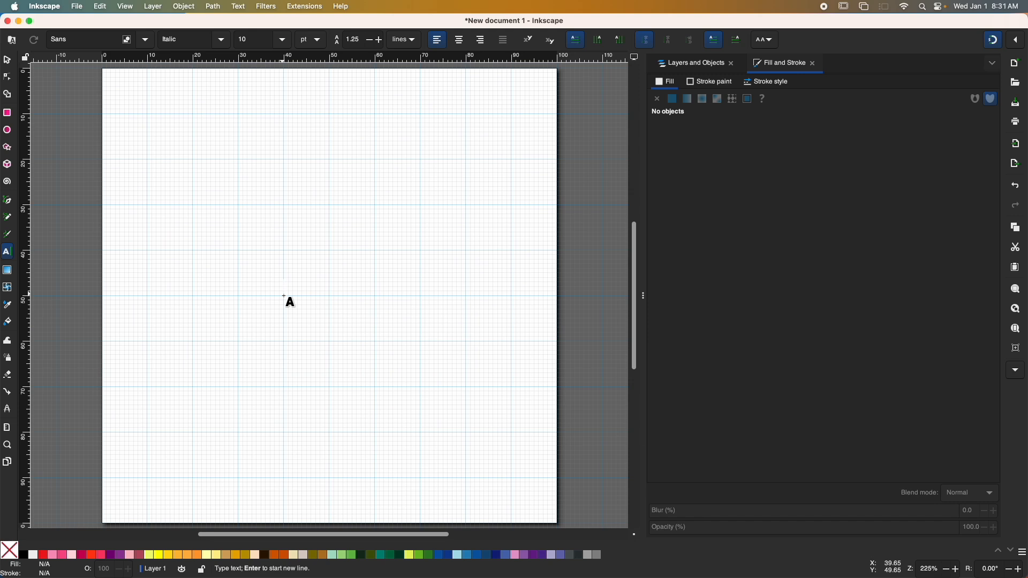
type("F")
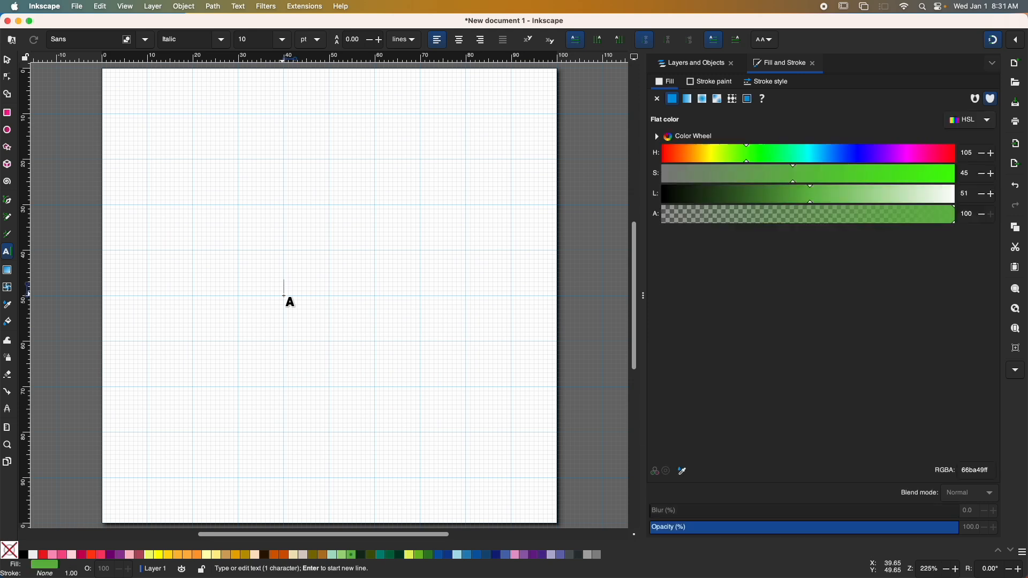
type("REE")
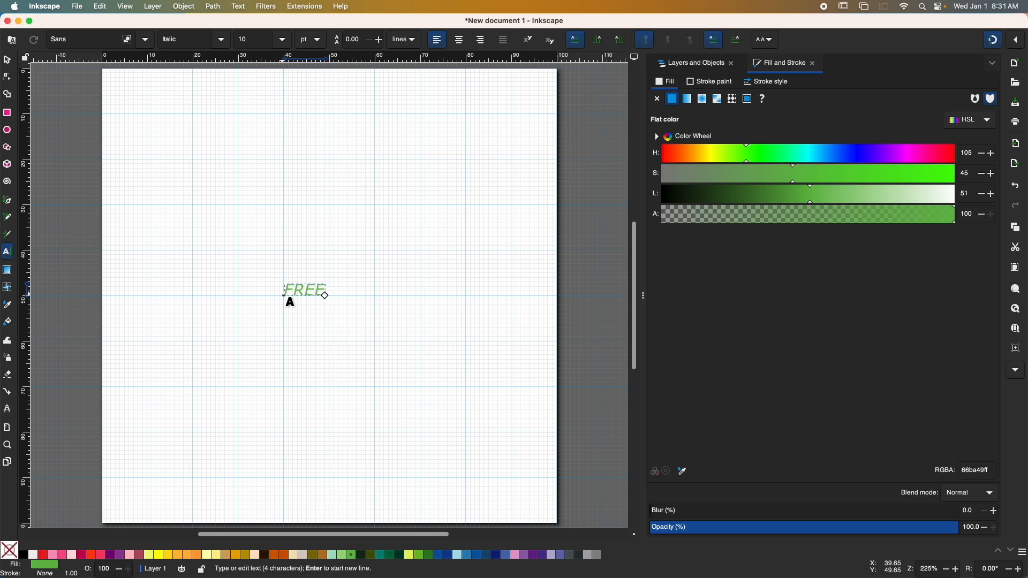
key("Escape")
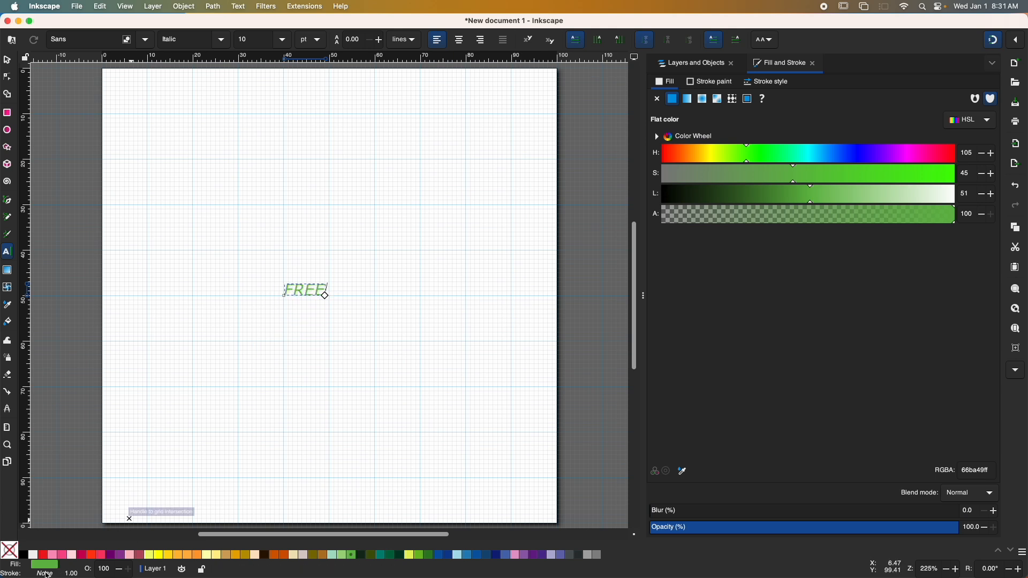
- Try burnt-orange, lime-green and blue palette fills on the FREE text, ending with the green 66ba49ff
left_click(278, 557)
left_click(283, 557)
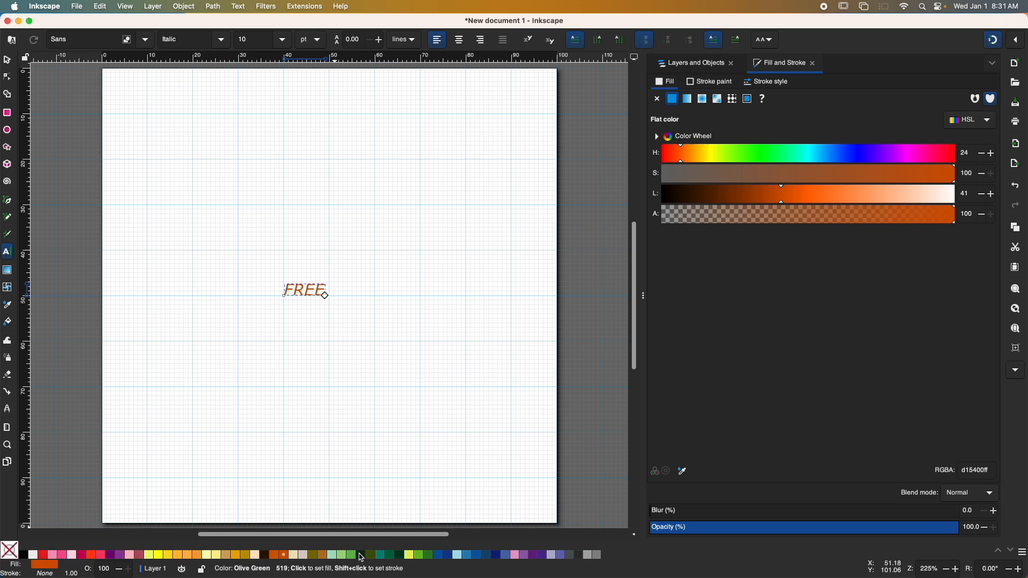
left_click(419, 555)
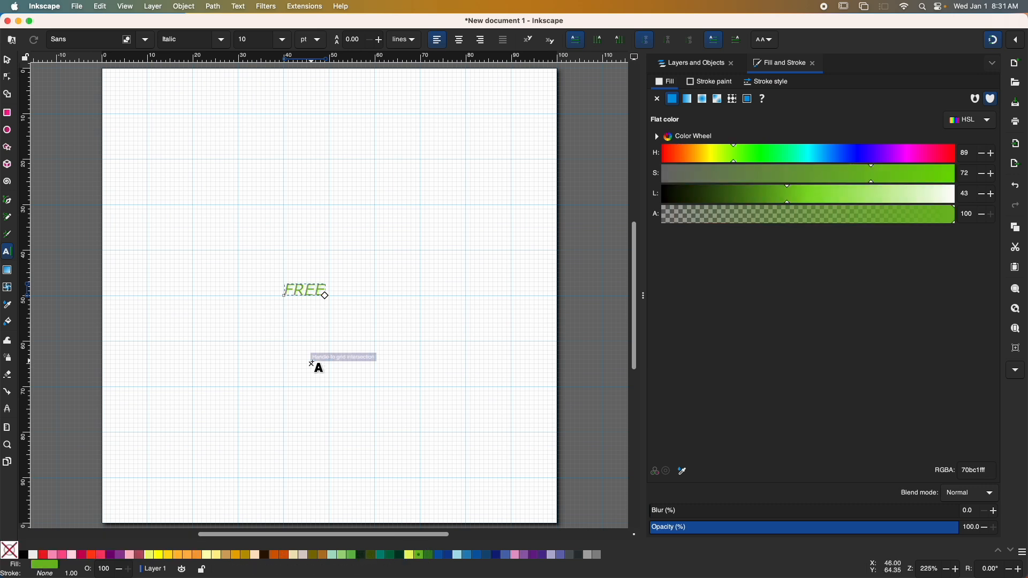
left_click(515, 556)
left_click(507, 557)
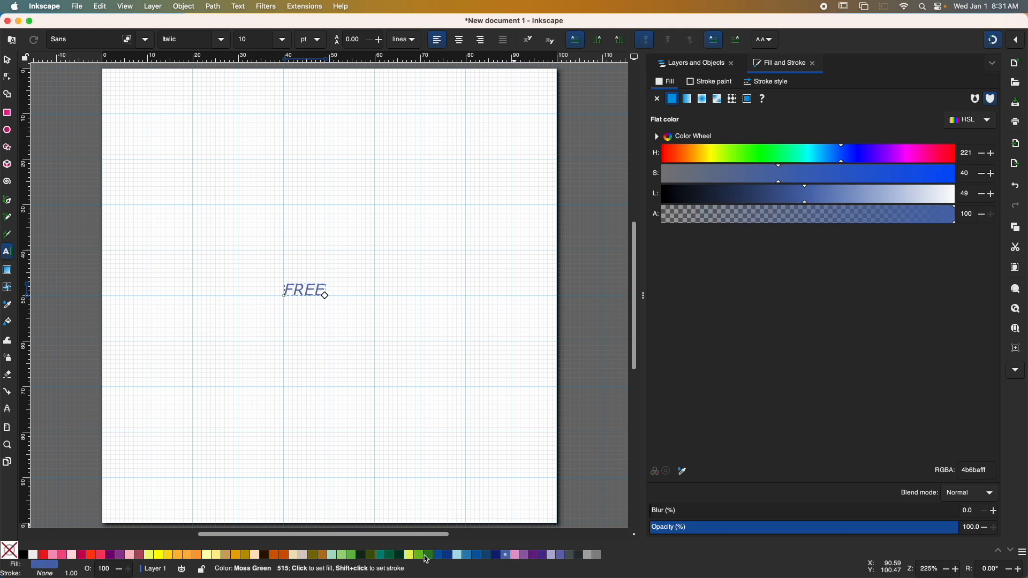
left_click(353, 556)
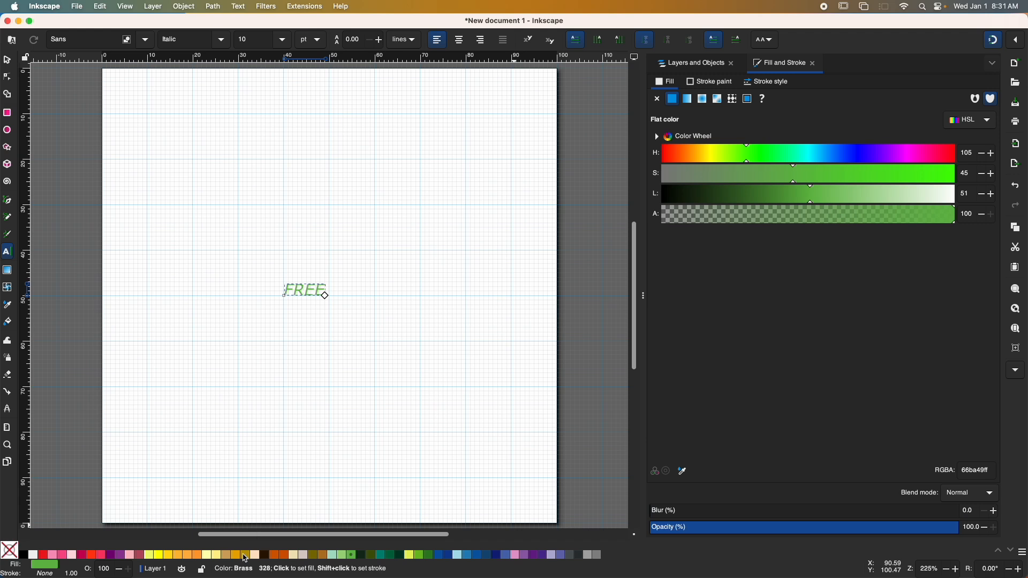
- Try a Brass and then a Tangerine stroke of 0.5 mm on the FREE text, and remove the stroke
key("ctrl+a")
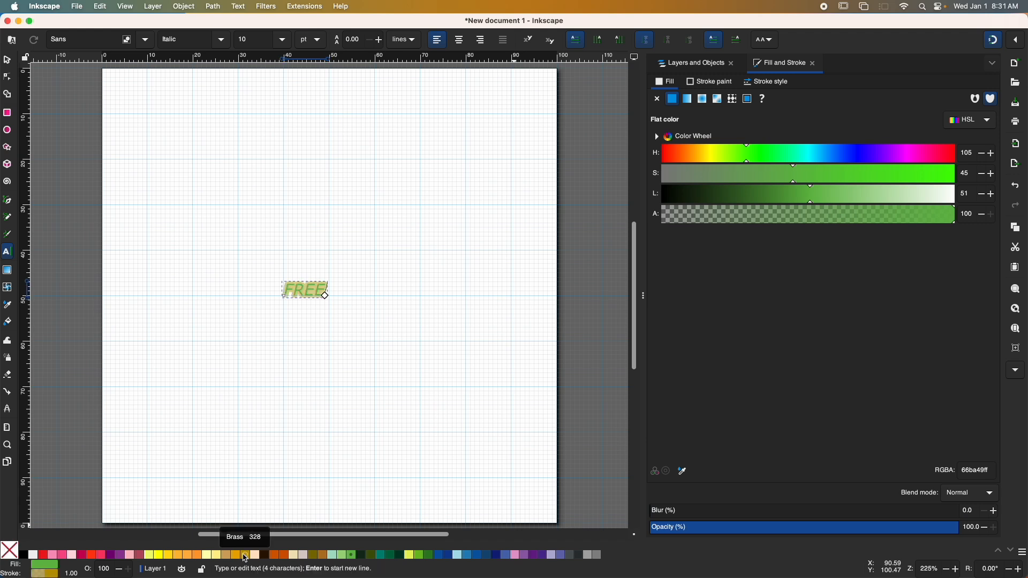
left_click(198, 556, "shift")
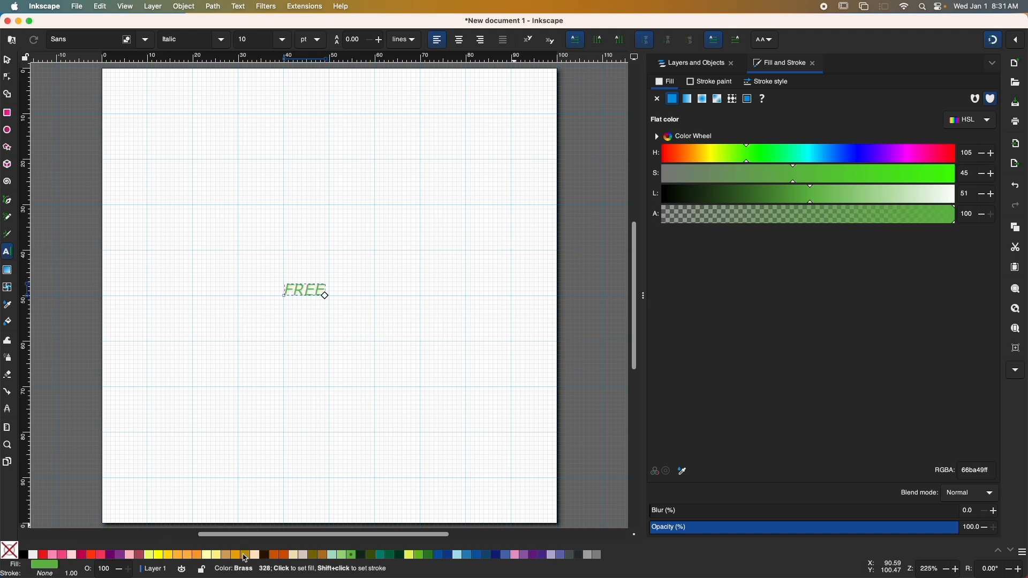
key("ctrl+a")
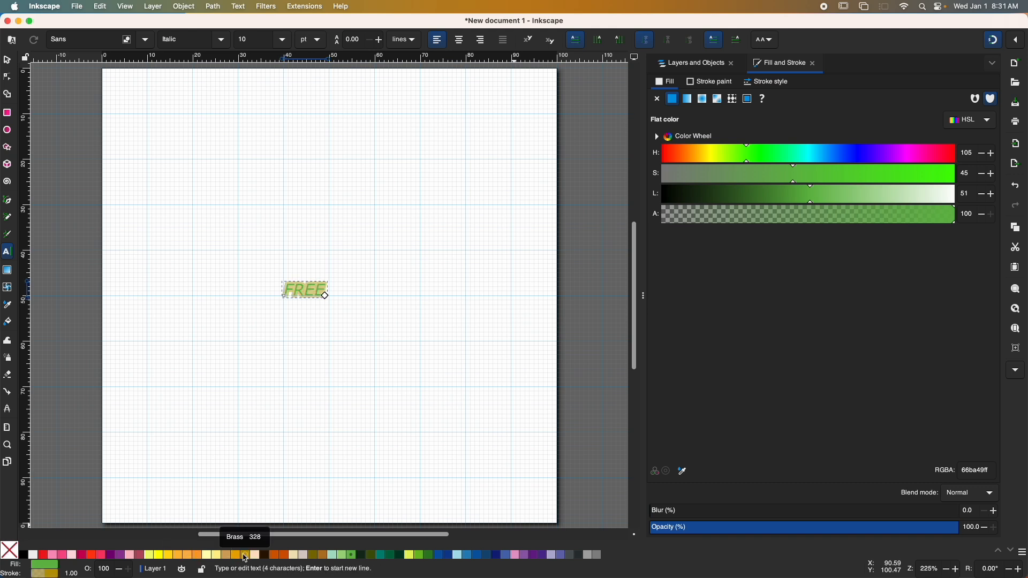
left_click(199, 556, "shift")
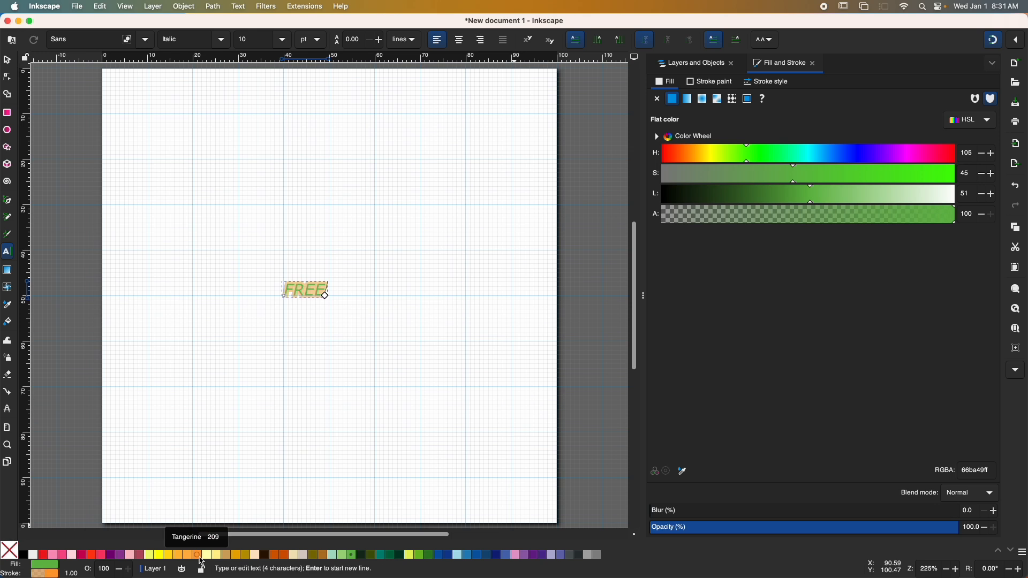
right_click(71, 573)
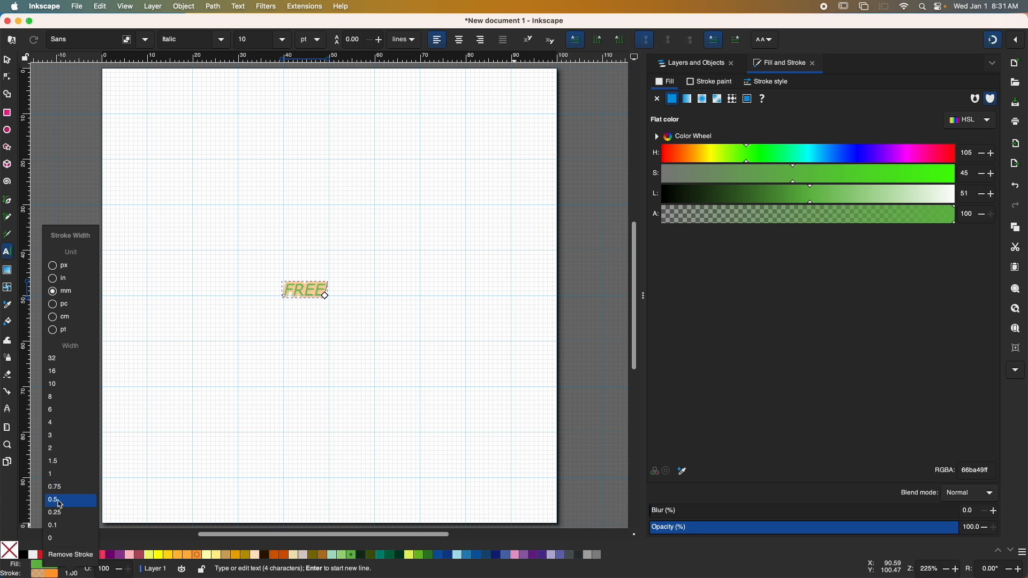
left_click(60, 504)
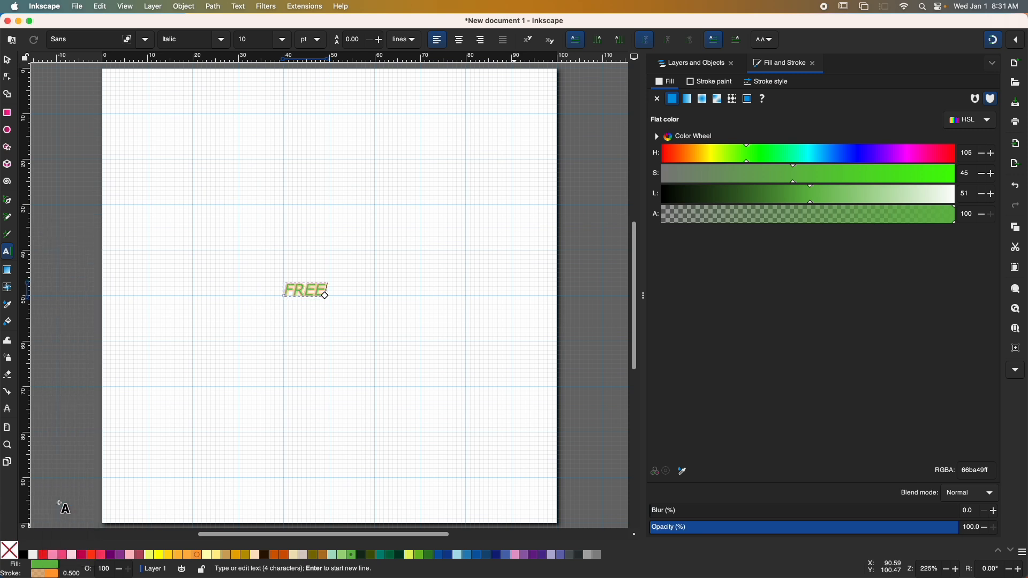
left_click(8, 554, "shift")
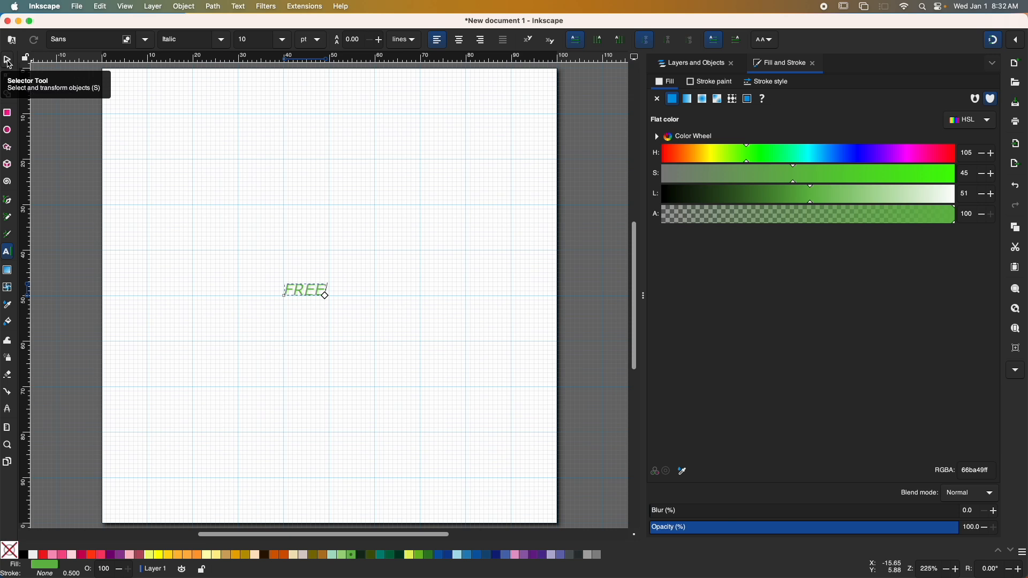
- Enlarge the FREE text proportionally to about 83 mm wide and place it near the top of the page at about X 6, Y 7 mm
left_click(9, 62)
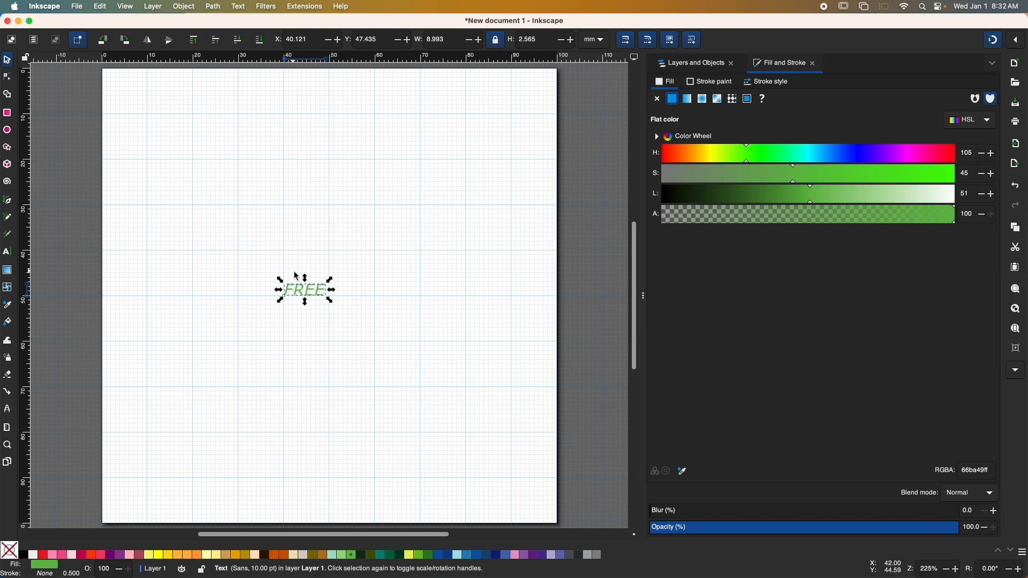
left_click_drag(308, 294, 521, 278)
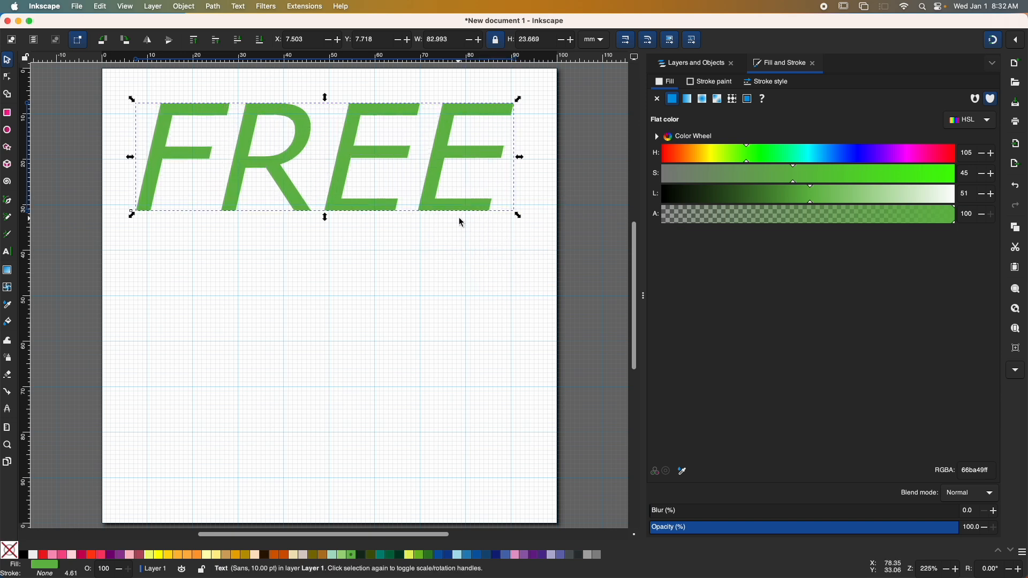
left_click_drag(437, 207, 426, 206)
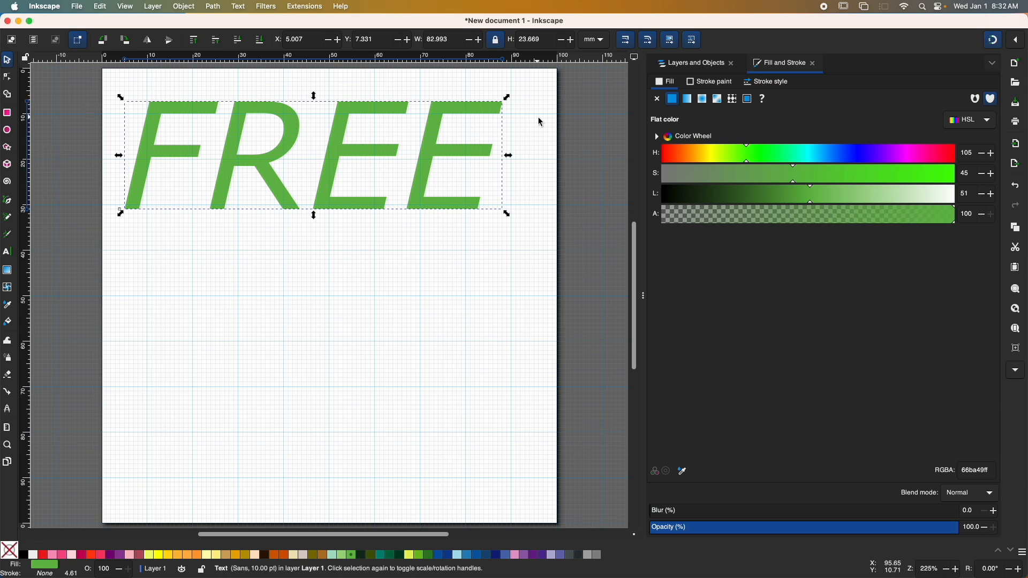
left_click_drag(464, 106, 473, 106)
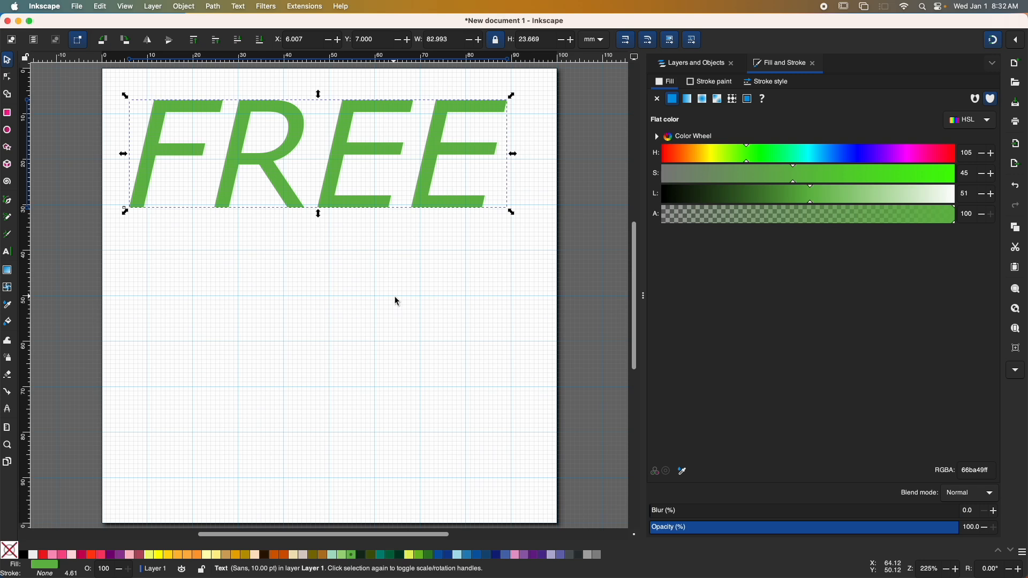
- Try to open Ink/Stitch Params for the selected FREE text and dismiss the resulting dialog
left_click(312, 8)
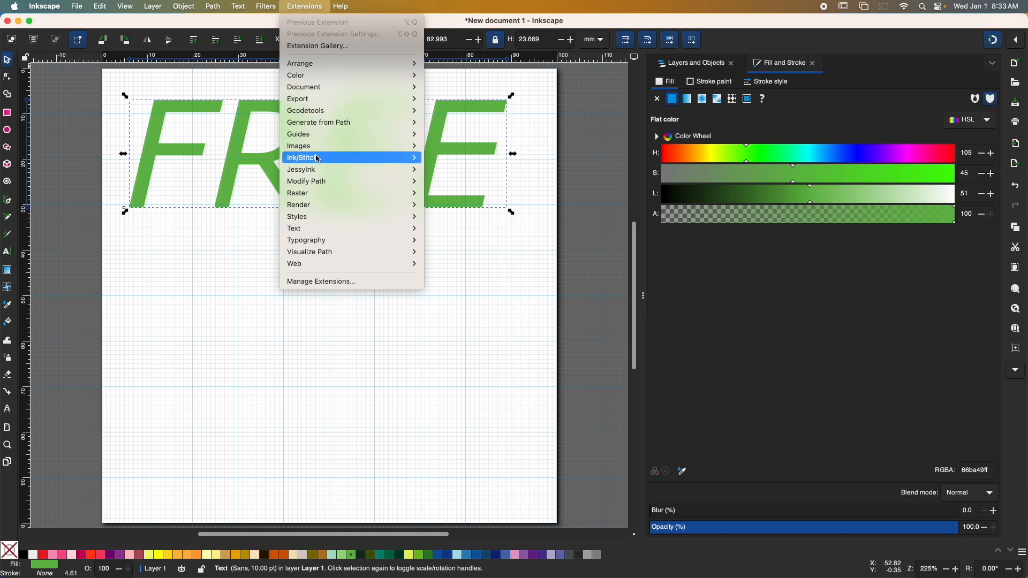
mouse_move(318, 159)
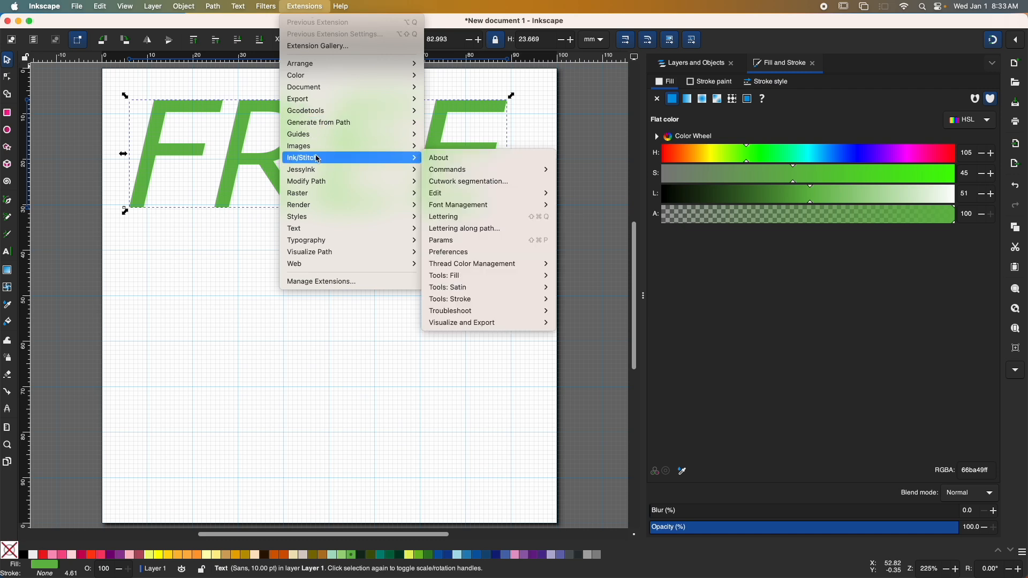
left_click(443, 241)
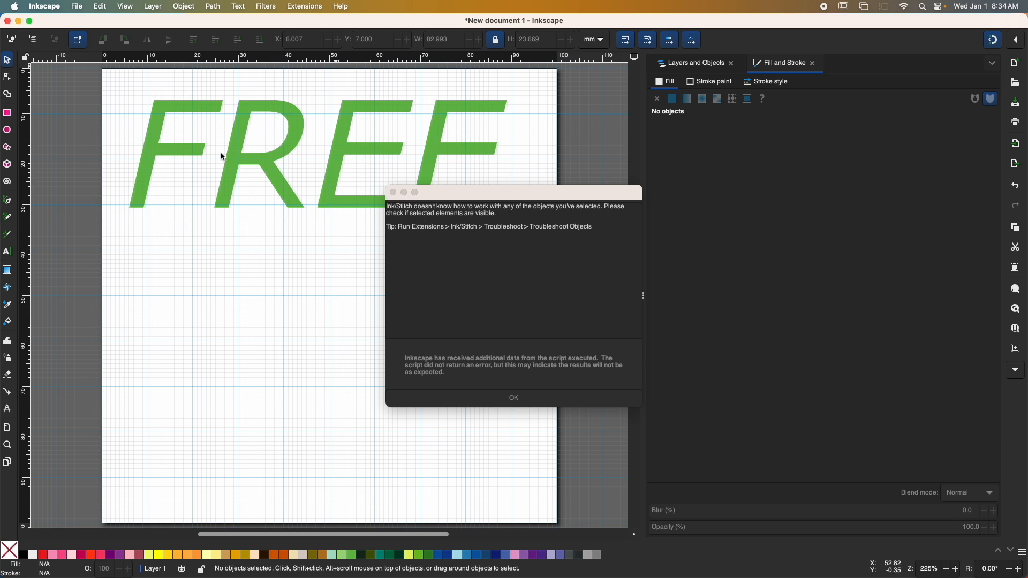
left_click(395, 194)
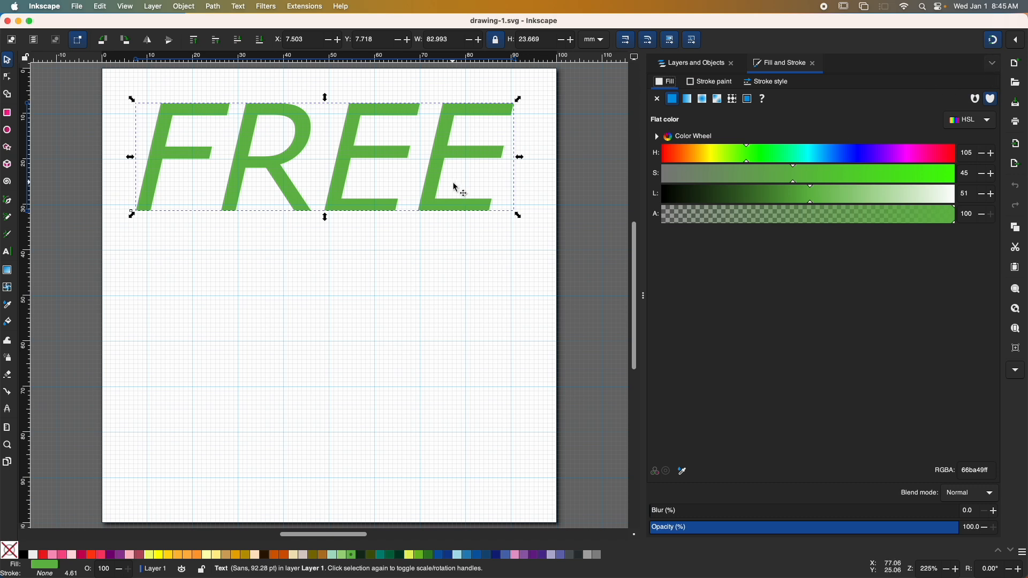
- Open the Text and Font settings for the FREE text and preview the DecoType Naskh PUA, Keyboard, SF Hebrew Rounded and ThonburiUIWatch fonts
left_click(994, 66)
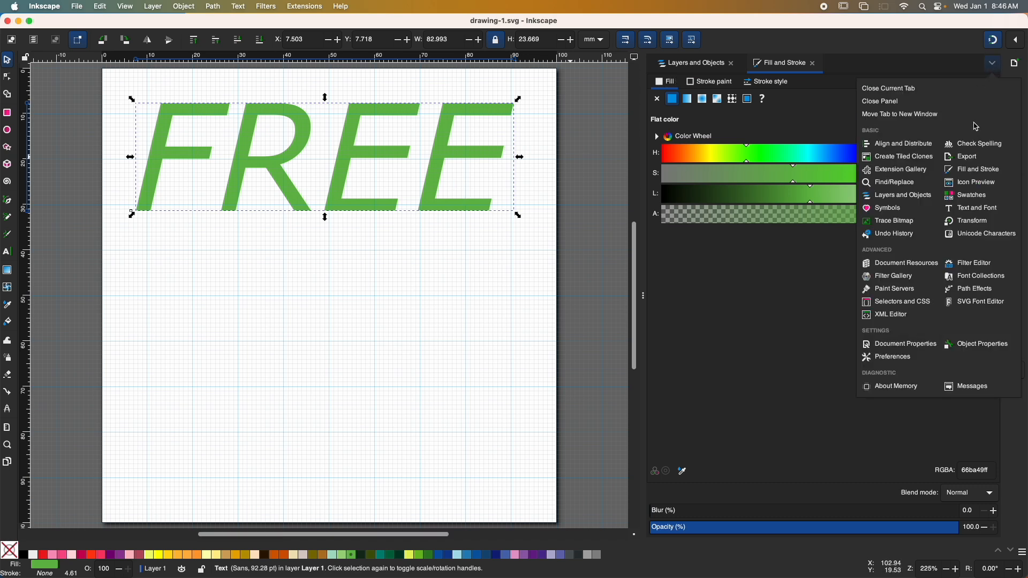
left_click(977, 209)
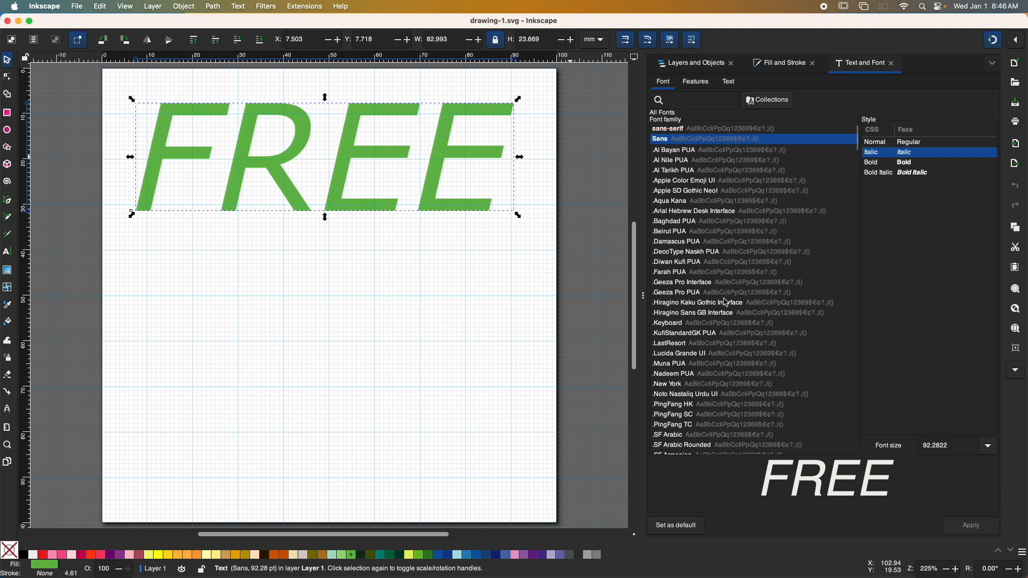
left_click(705, 254)
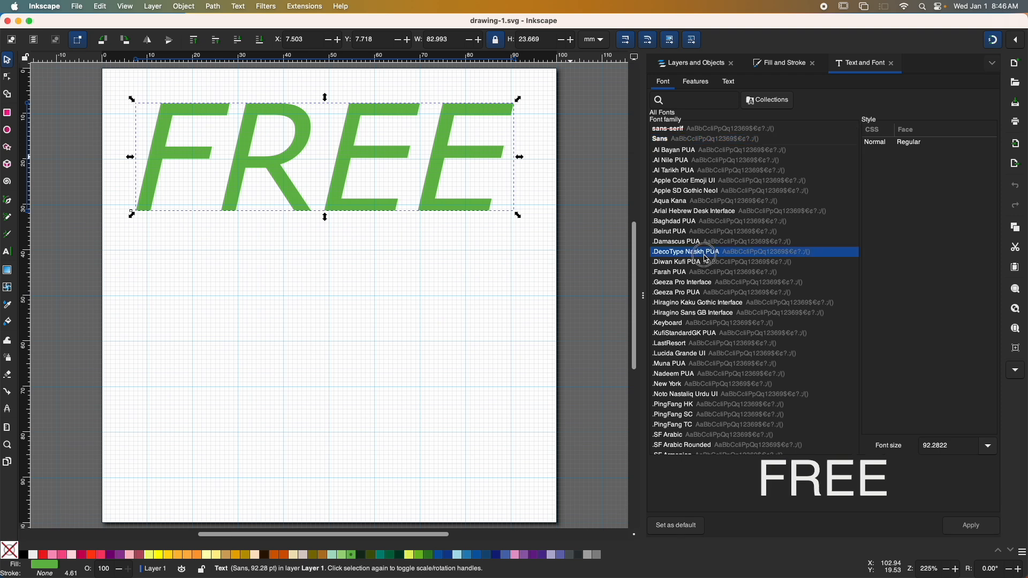
left_click(707, 323)
scroll(713, 348, "down", 6)
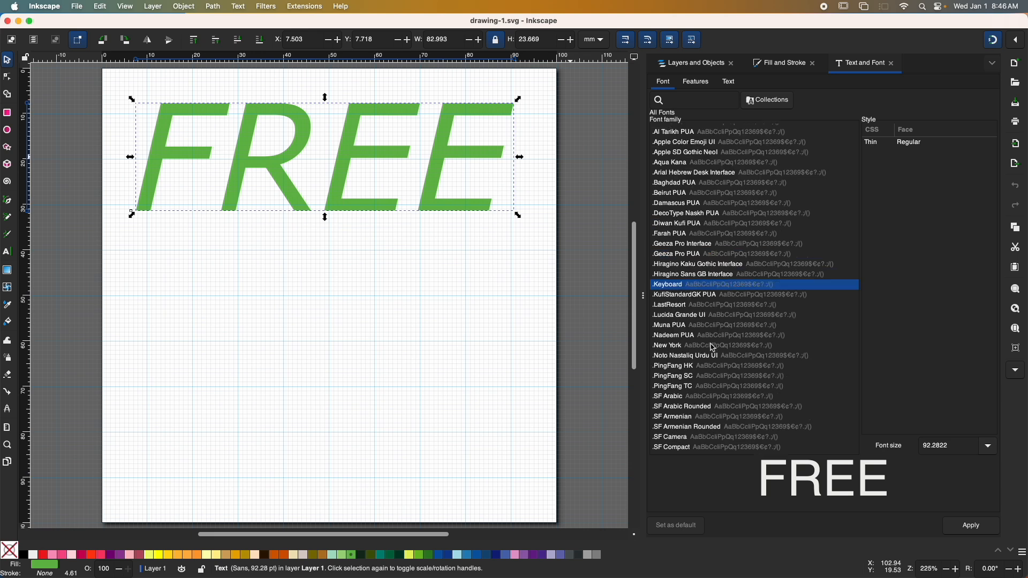
scroll(713, 348, "down", 2)
left_click(704, 304)
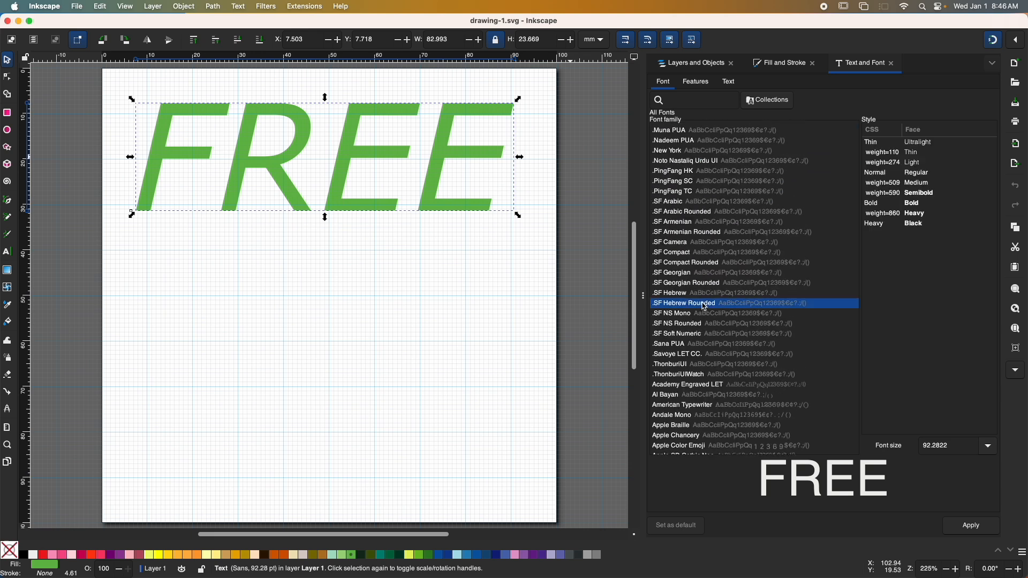
left_click(716, 375)
- Apply the Rockwell font in the Normal (Regular) style to the FREE text
scroll(716, 375, "down", 5)
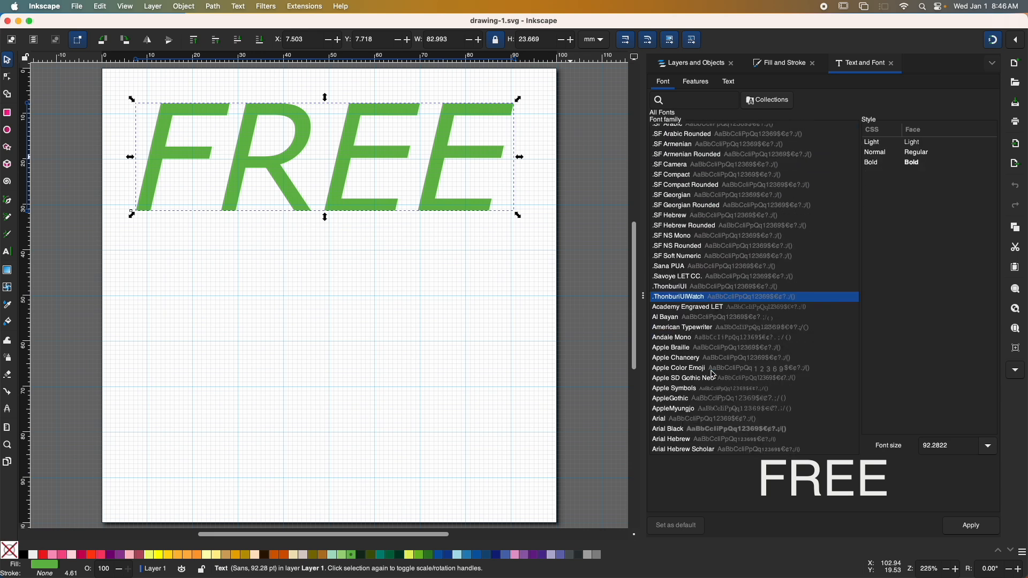
scroll(715, 375, "down", 15)
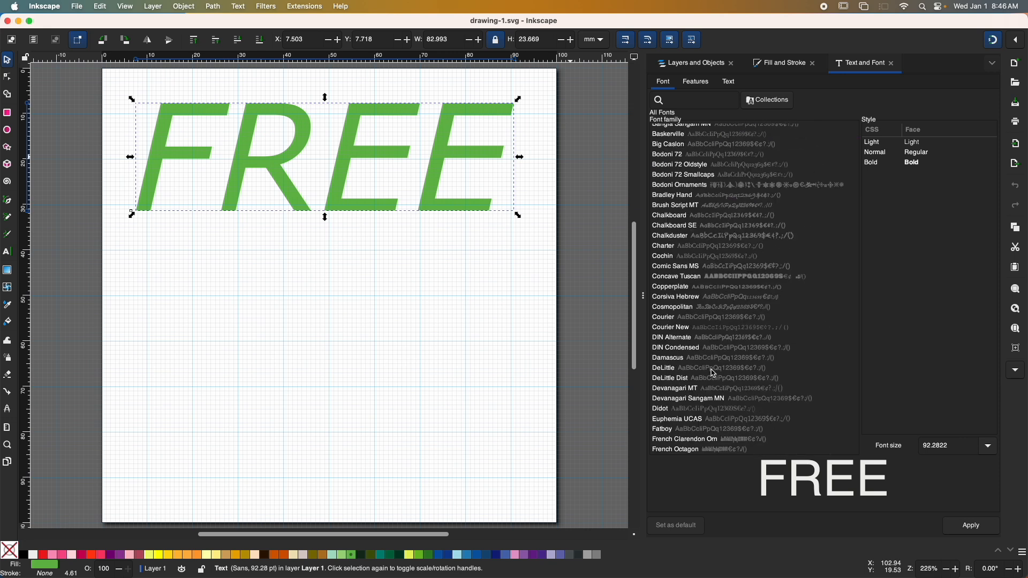
scroll(714, 373, "down", 11)
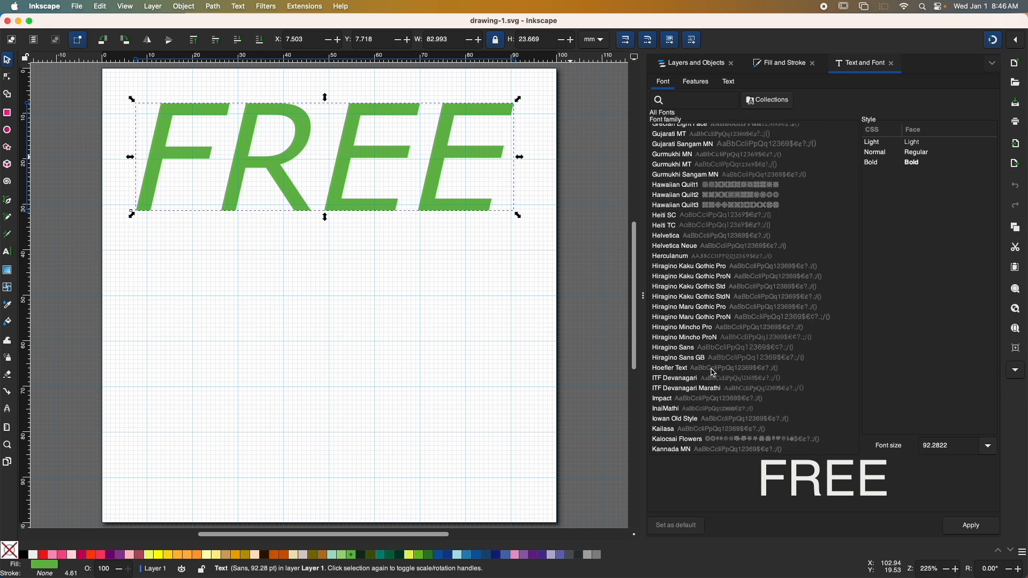
scroll(714, 373, "down", 6)
scroll(714, 373, "down", 20)
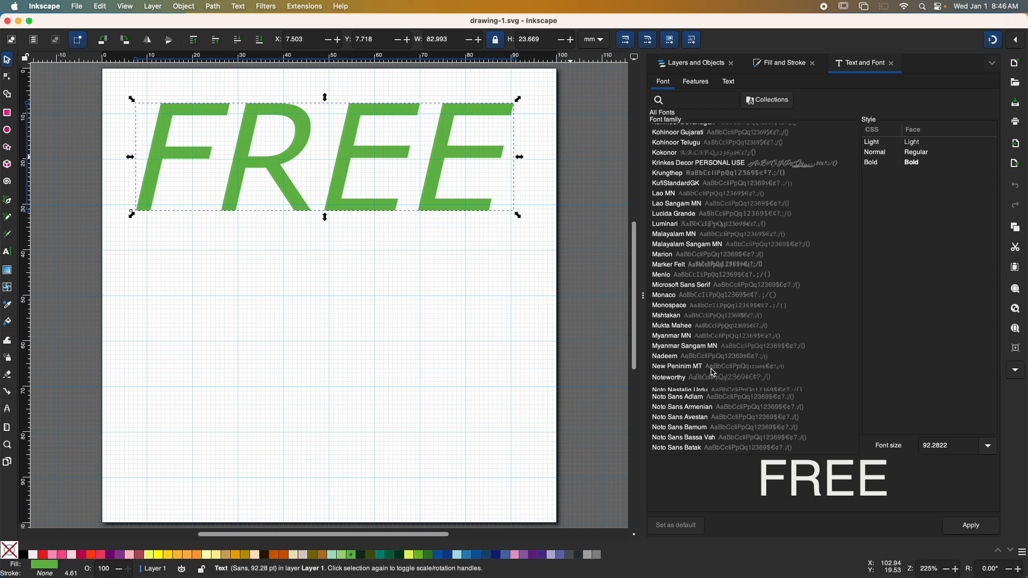
scroll(715, 368, "down", 6)
scroll(715, 369, "up", 6)
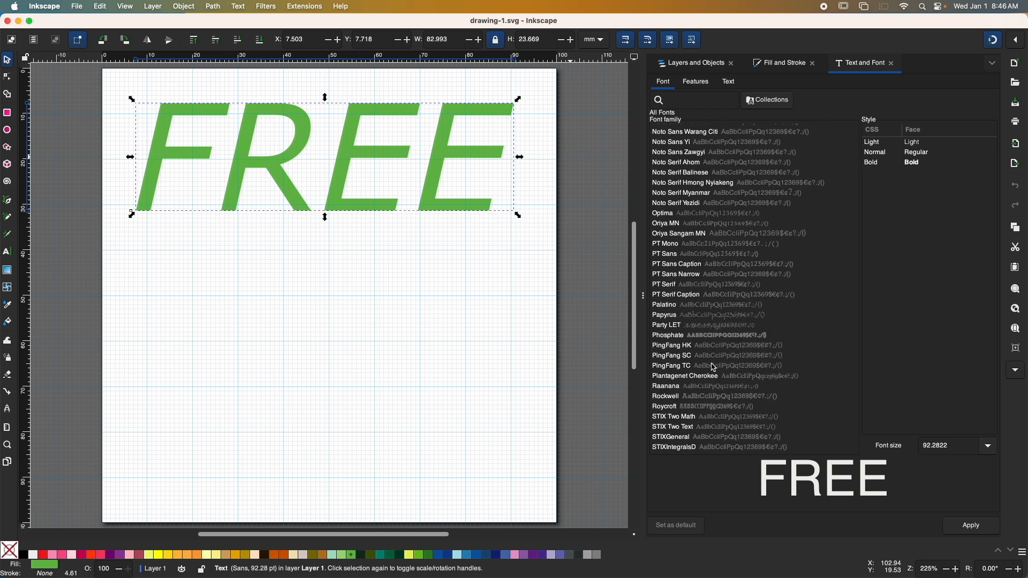
scroll(715, 368, "down", 2)
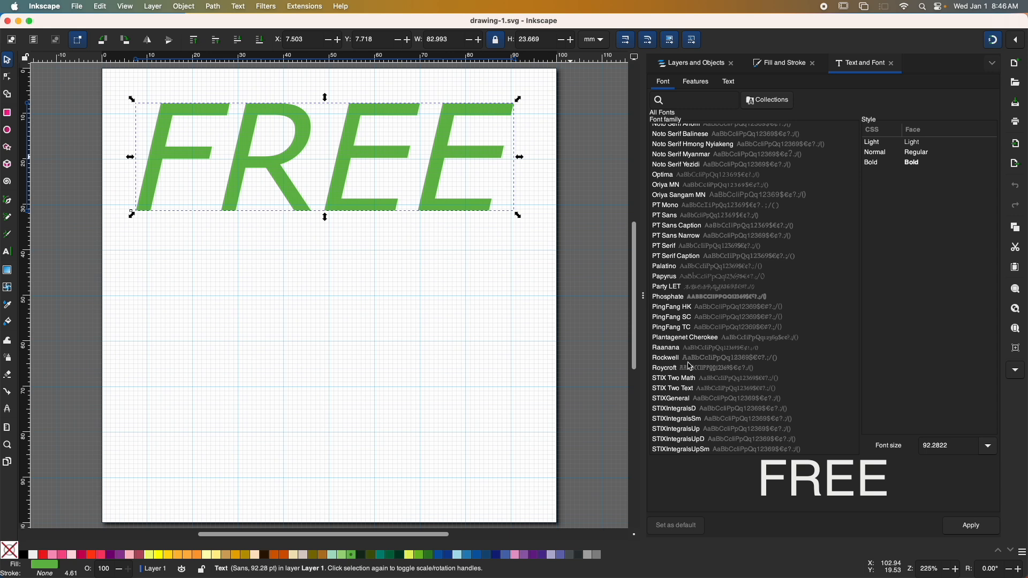
left_click(667, 362)
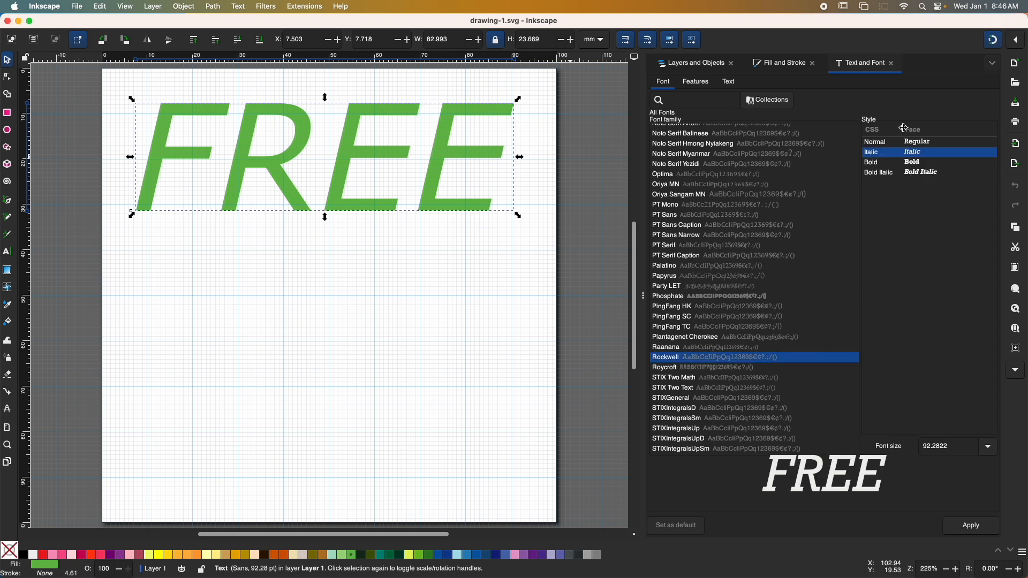
left_click(875, 142)
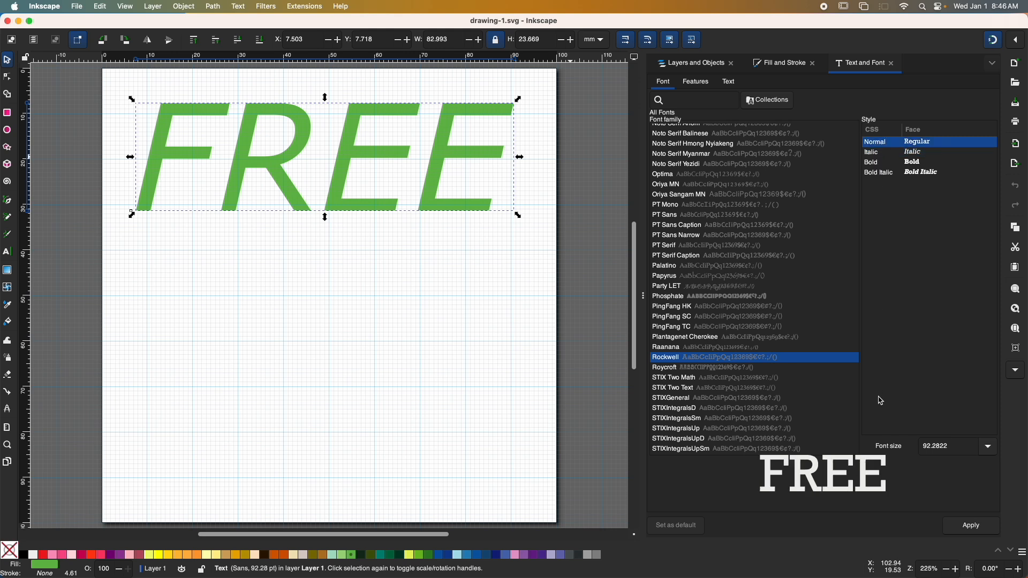
left_click(989, 448)
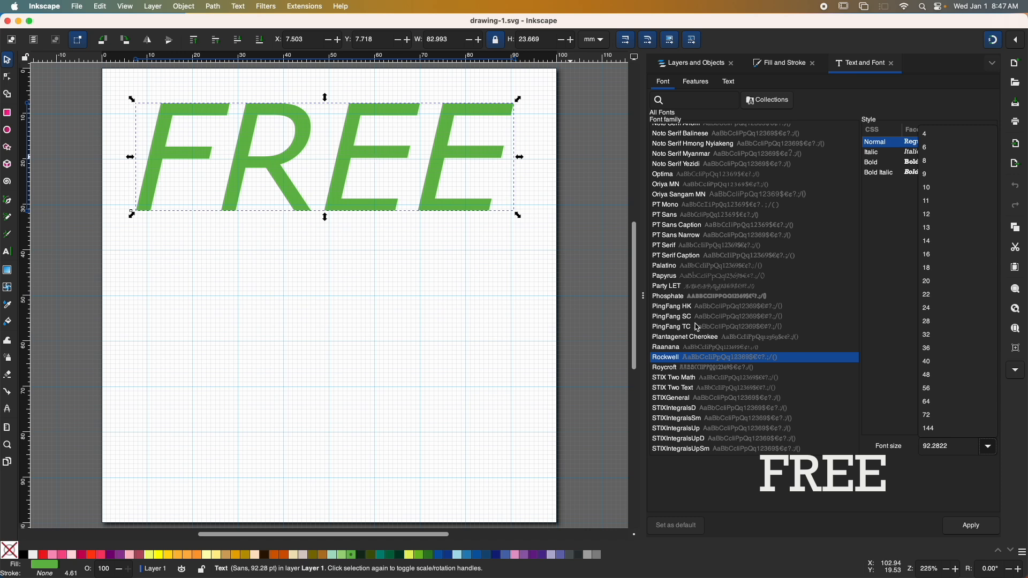
left_click(957, 530)
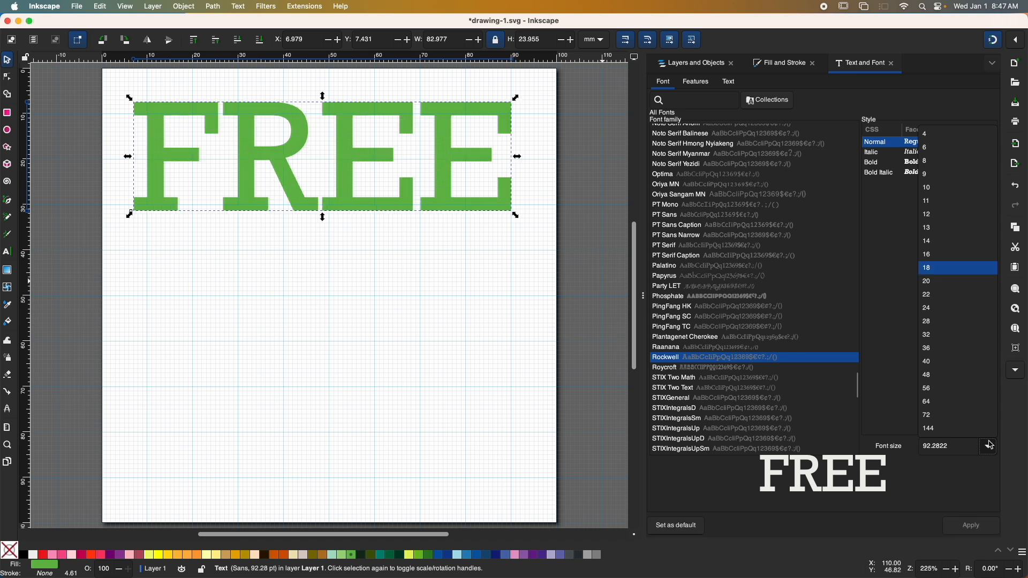
- Set the FREE text's font size to 72 and shift the text right to about X 12.6 mm
left_click(952, 420)
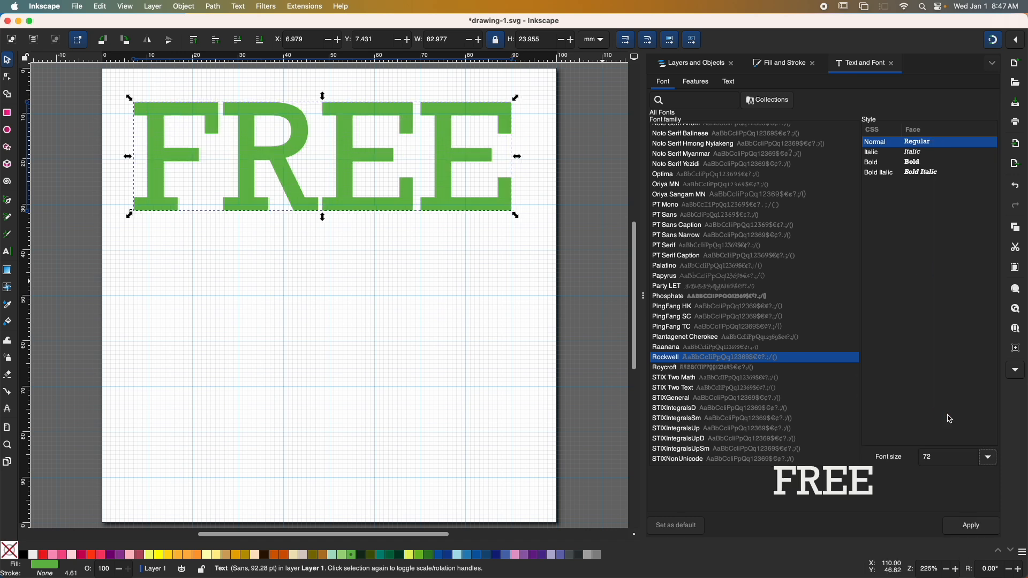
left_click(977, 531)
left_click_drag(303, 143, 328, 140)
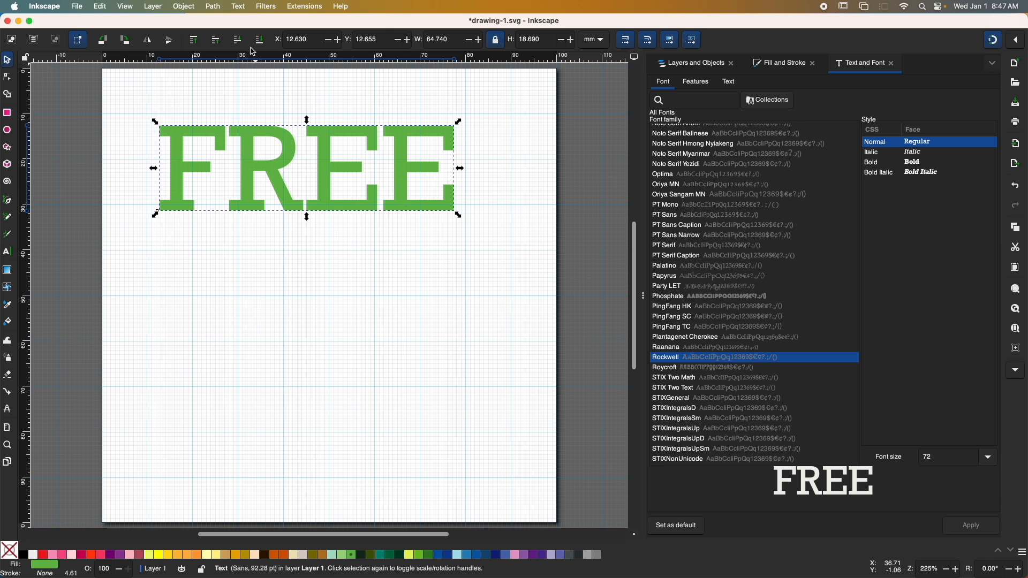
- Try to edit the unconverted FREE text by its corner handle with the Node tool, and undo the change
left_click(214, 7)
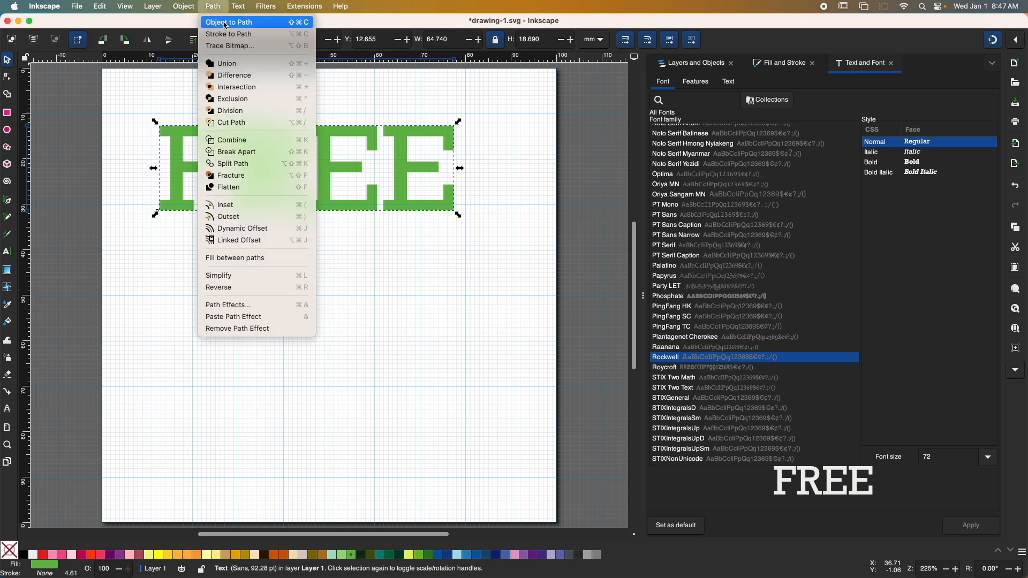
left_click(146, 94)
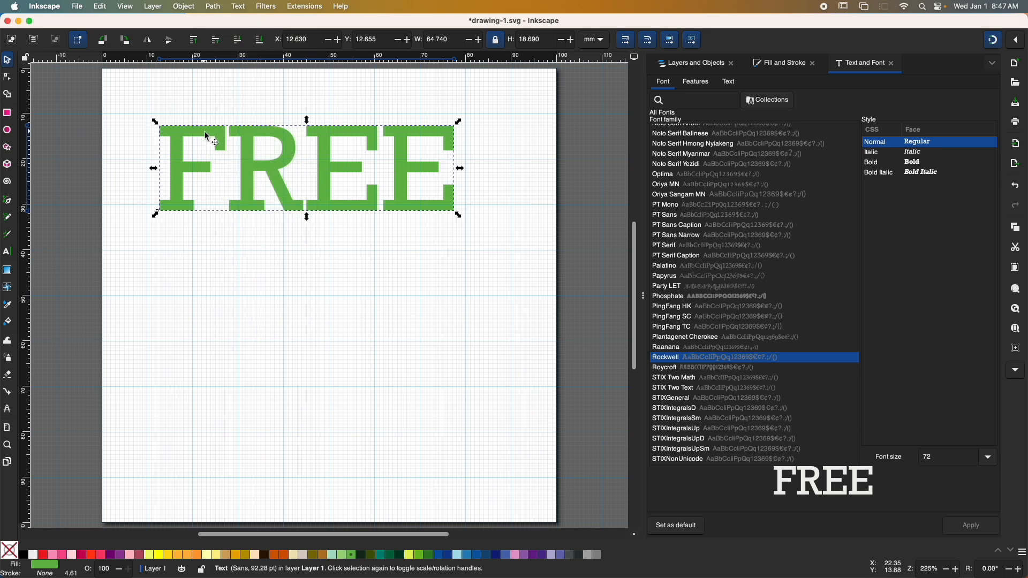
left_click(8, 77)
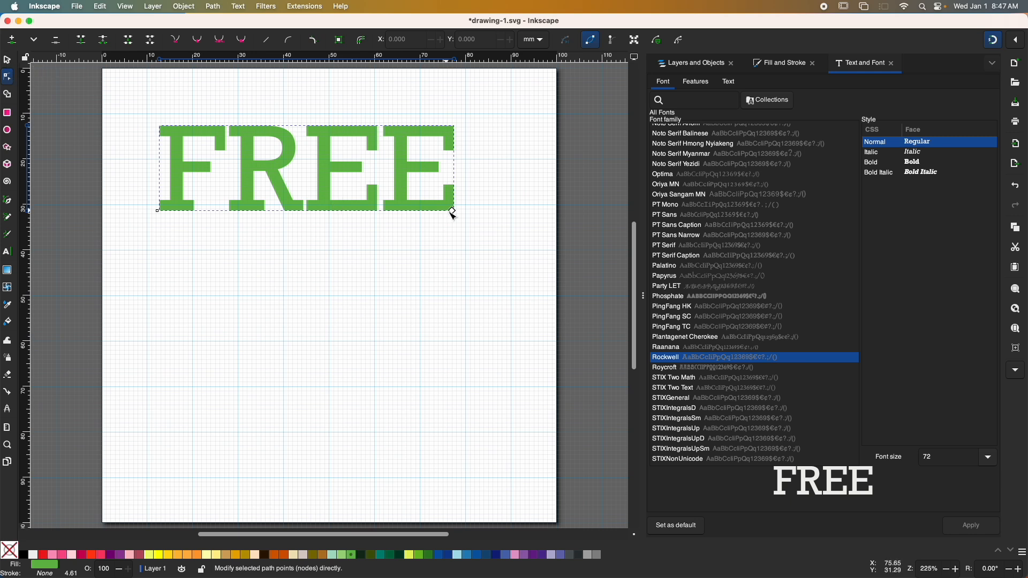
mouse_move(453, 210)
left_mouse_down()
mouse_move(468, 245)
mouse_move(496, 248)
mouse_move(449, 223)
mouse_move(481, 237)
mouse_move(469, 237)
mouse_move(466, 218)
left_mouse_up()
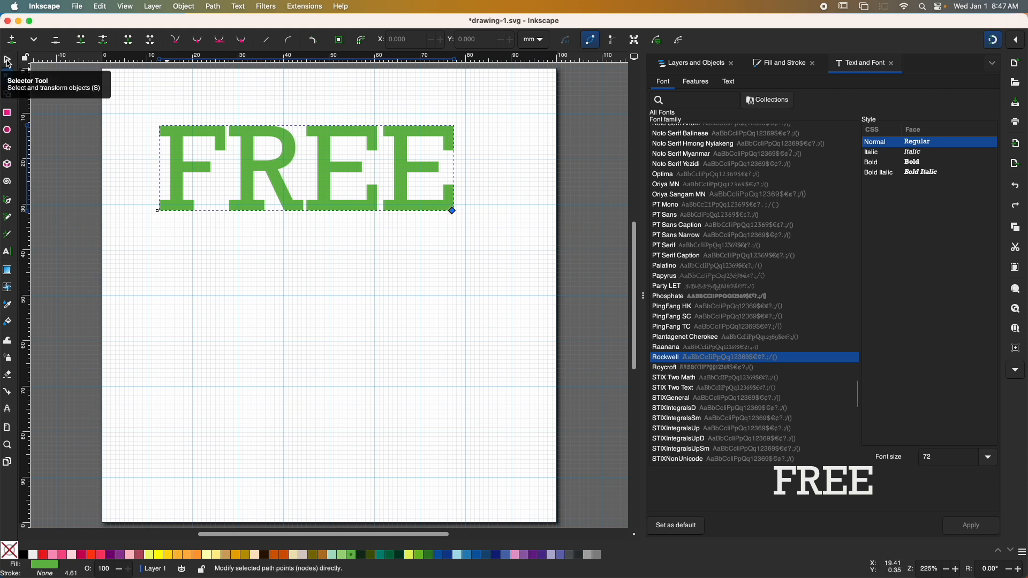
left_click(269, 170)
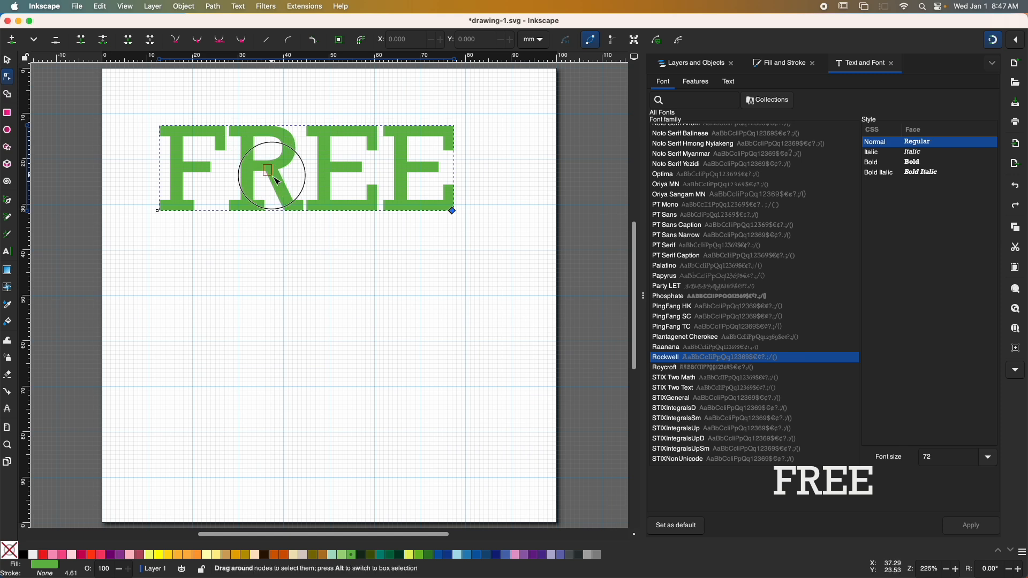
- Reselect the FREE text, convert the object to a path and return to the Selector tool
left_click(212, 7)
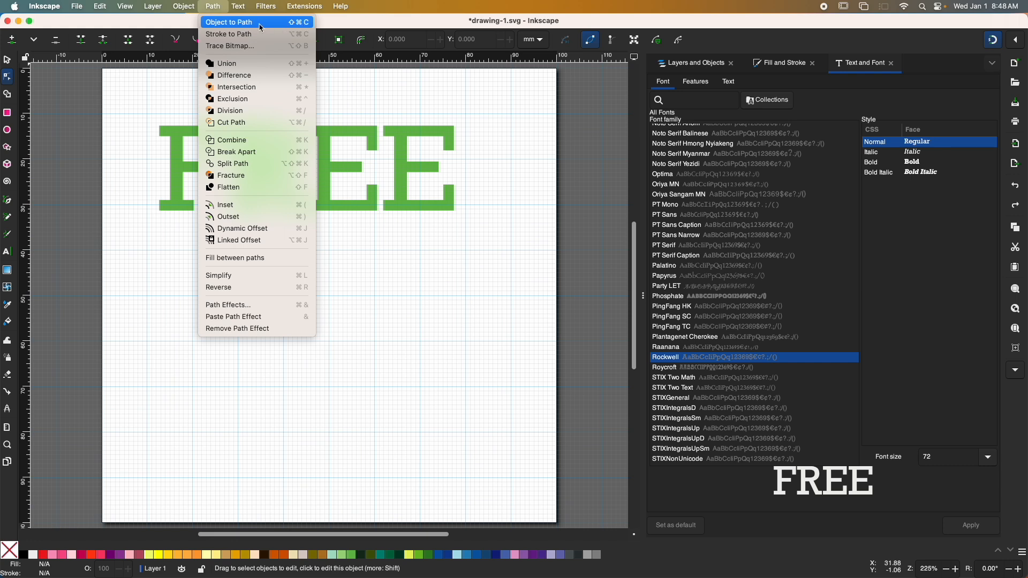
left_click(367, 134)
left_click(368, 136)
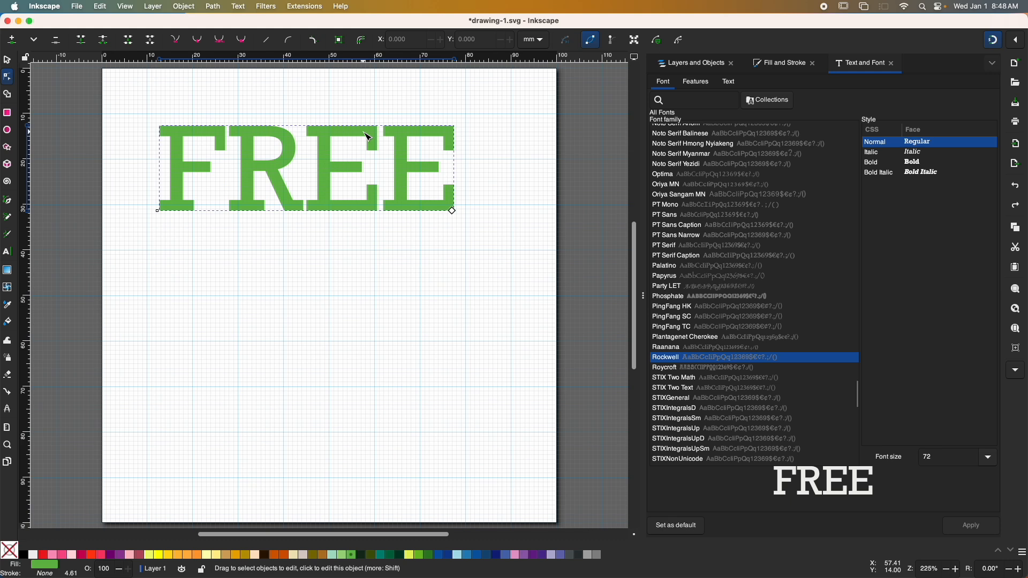
left_click(9, 61)
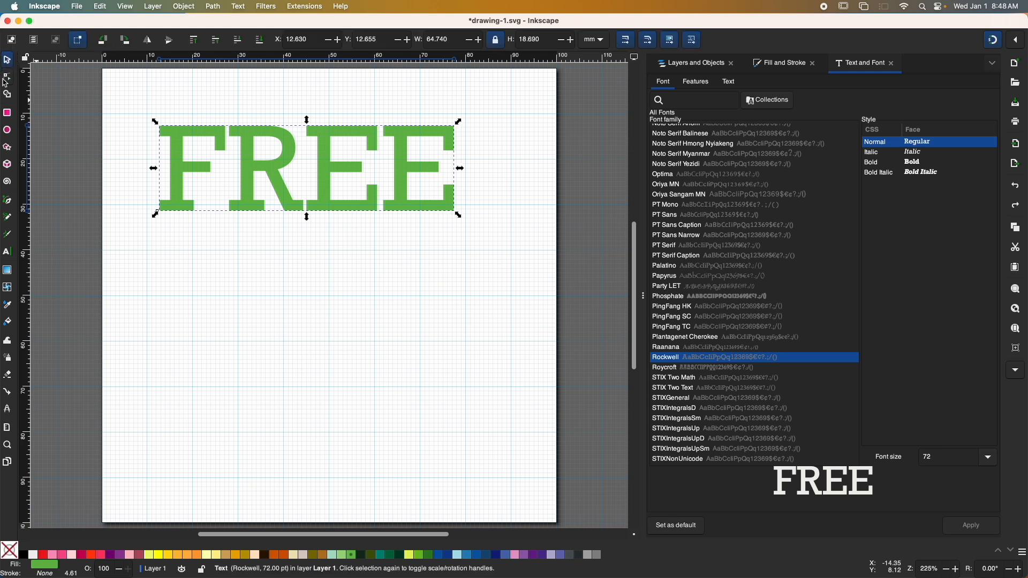
left_click(7, 78)
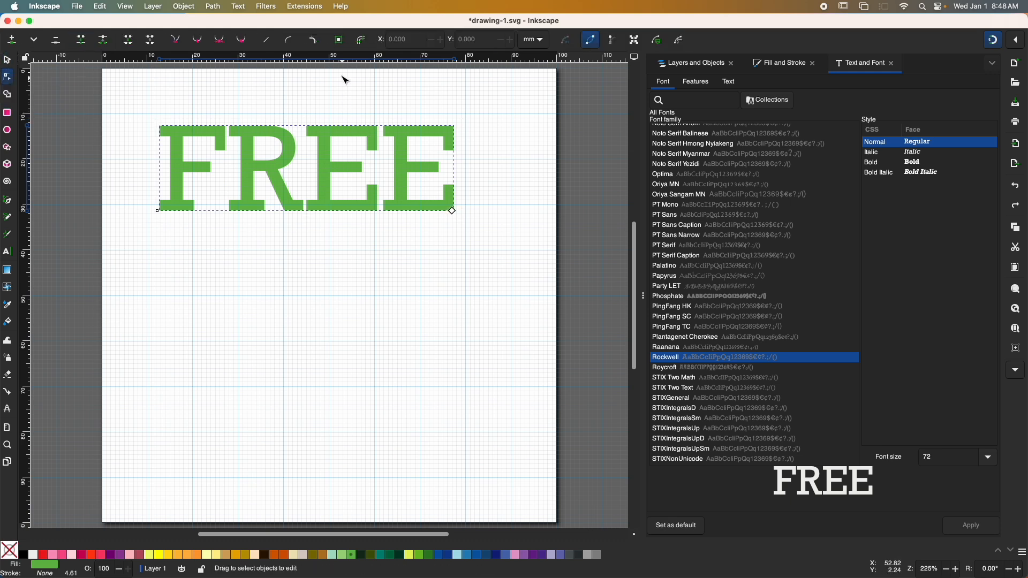
left_click(340, 41)
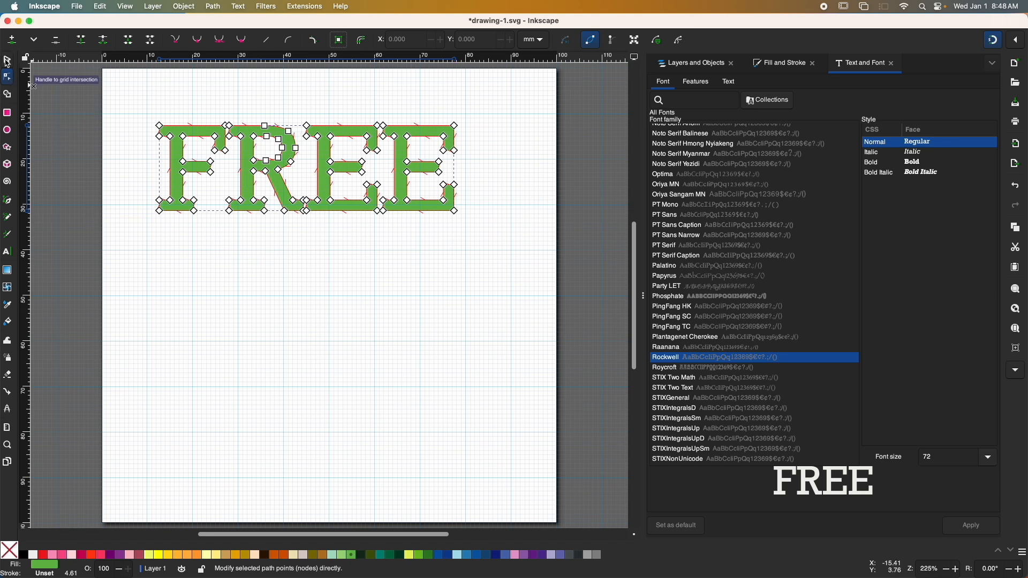
left_click(7, 61)
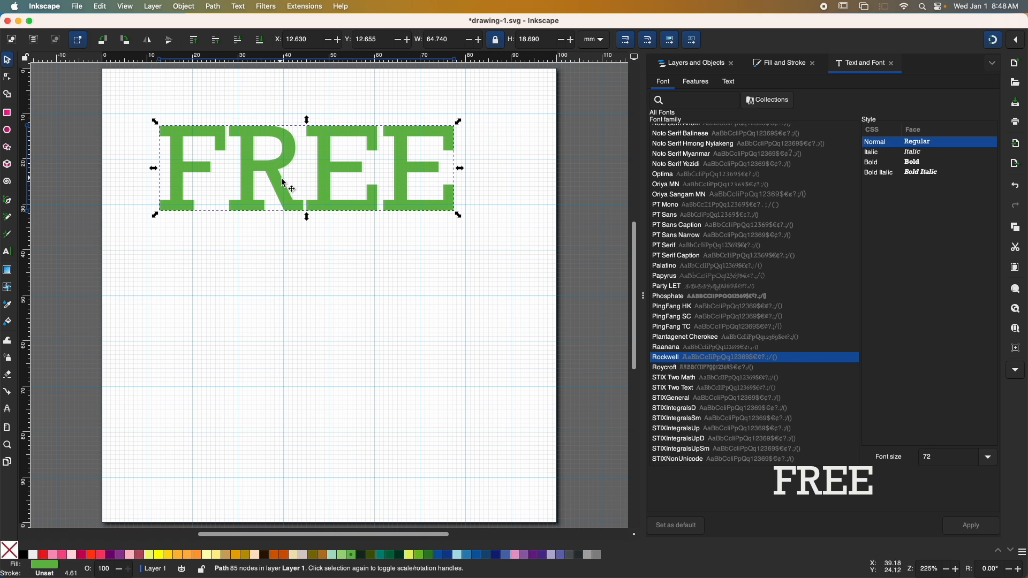
- Open Ink/Stitch Params for the FREE path and show the jump markers in the stitch preview
key("ctrl+shift+p")
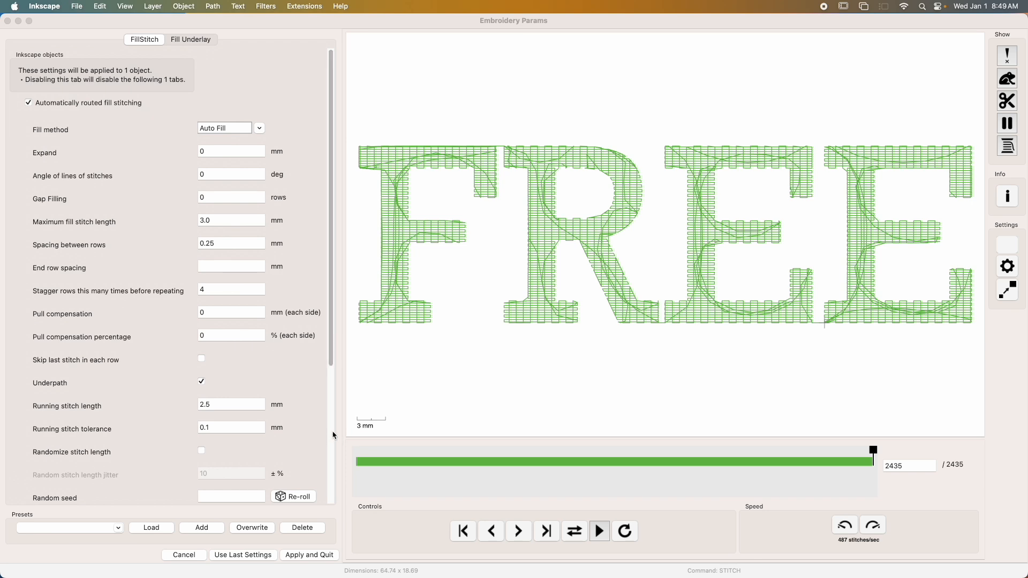
left_click(1006, 79)
left_click(1009, 82)
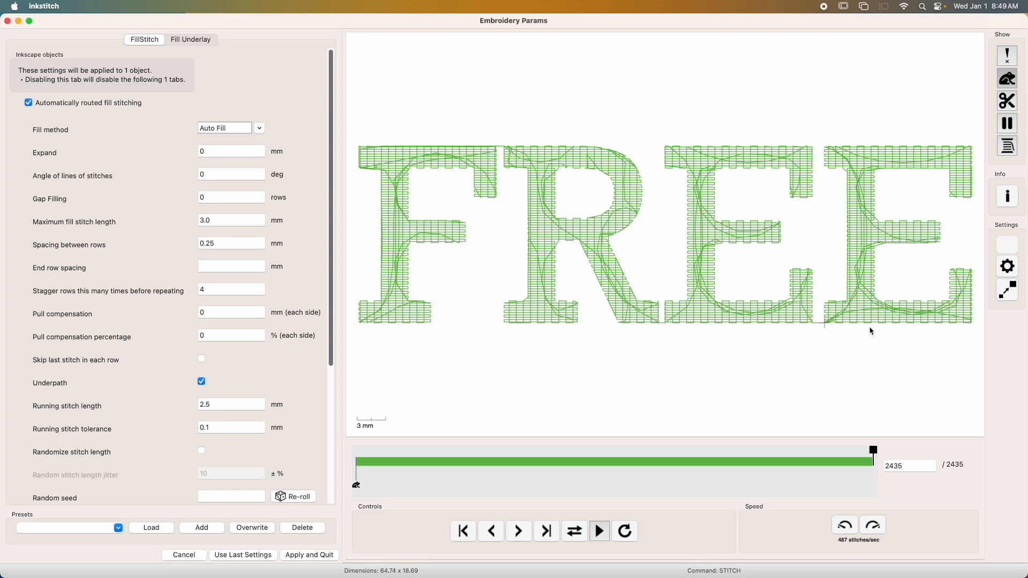
- Try enabling Trim After in the FillStitch parameters, and cancel the Params dialog
left_click_drag(335, 343, 319, 486)
left_click(205, 468)
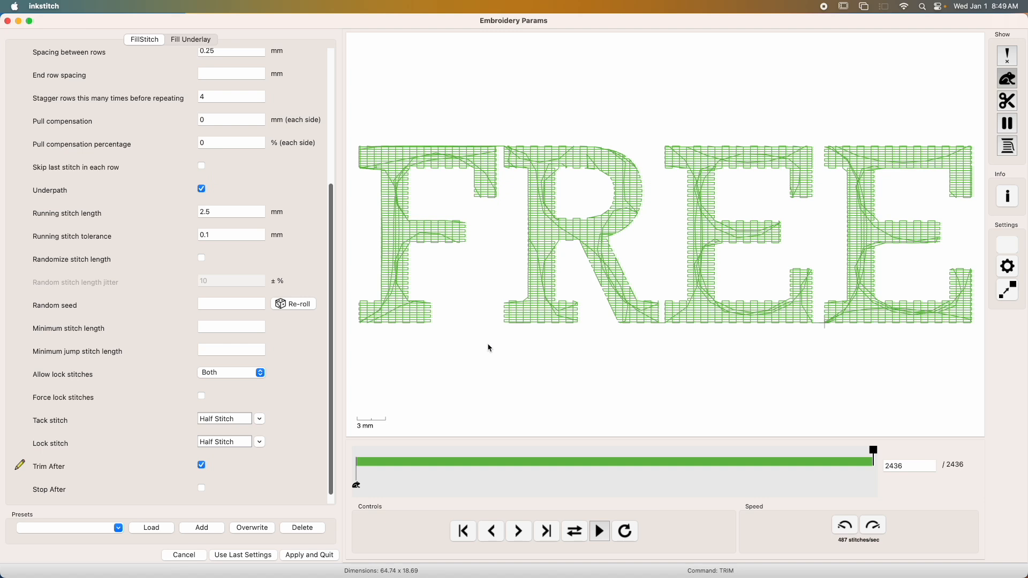
left_click(191, 557)
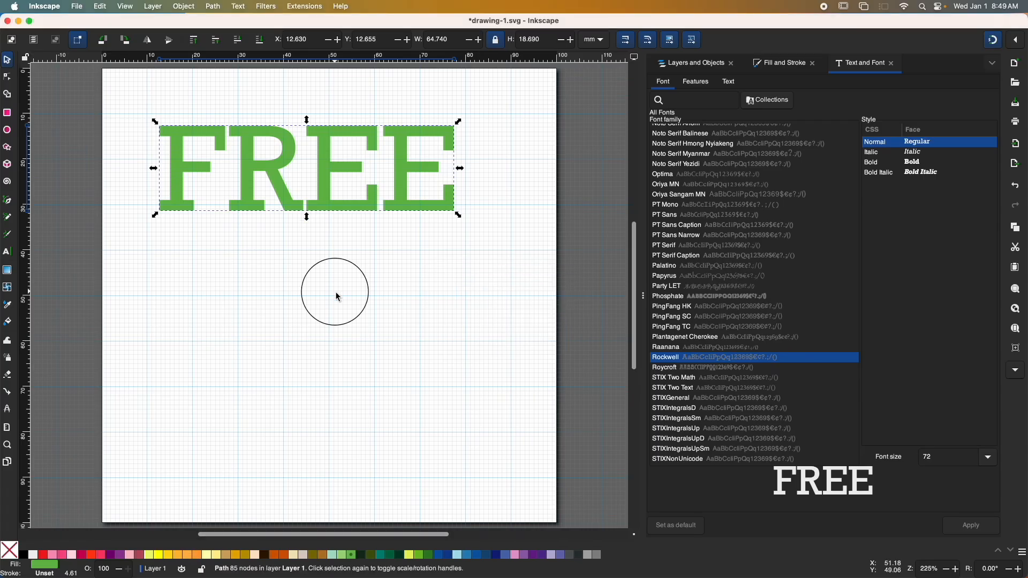
- Select the FREE path and break it apart into separate paths
left_click(335, 291)
left_click(339, 203)
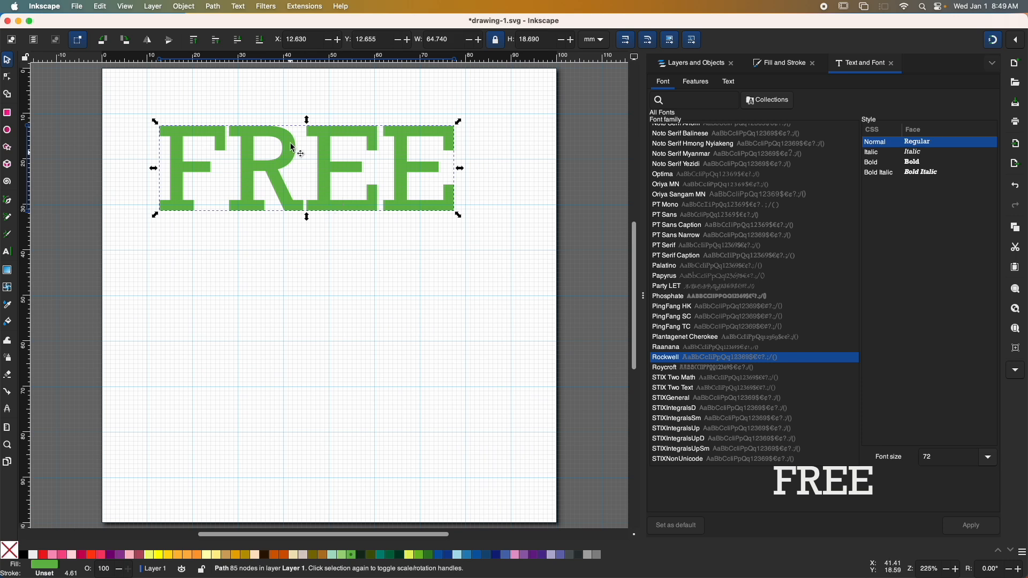
left_click(216, 7)
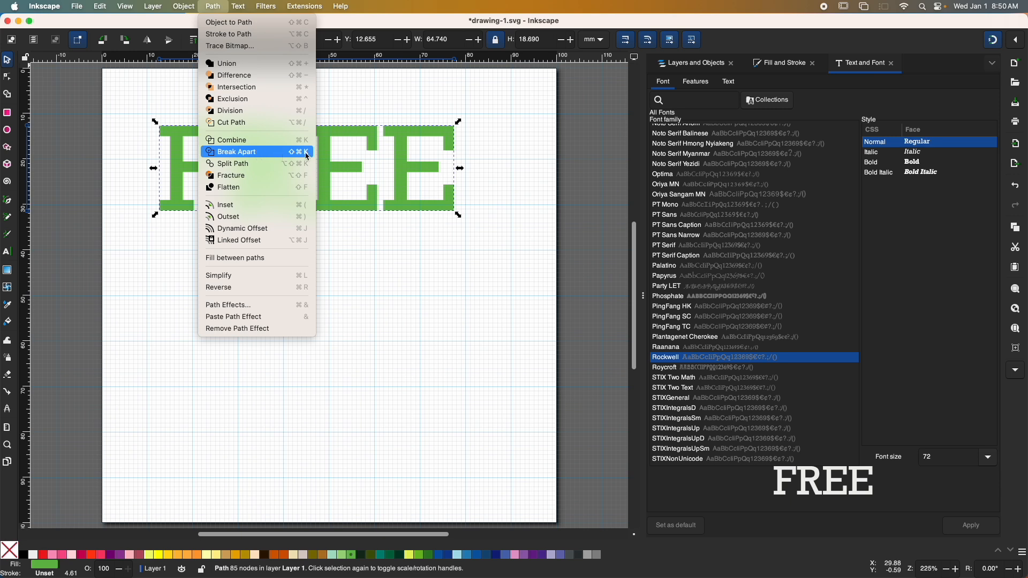
left_click(247, 154)
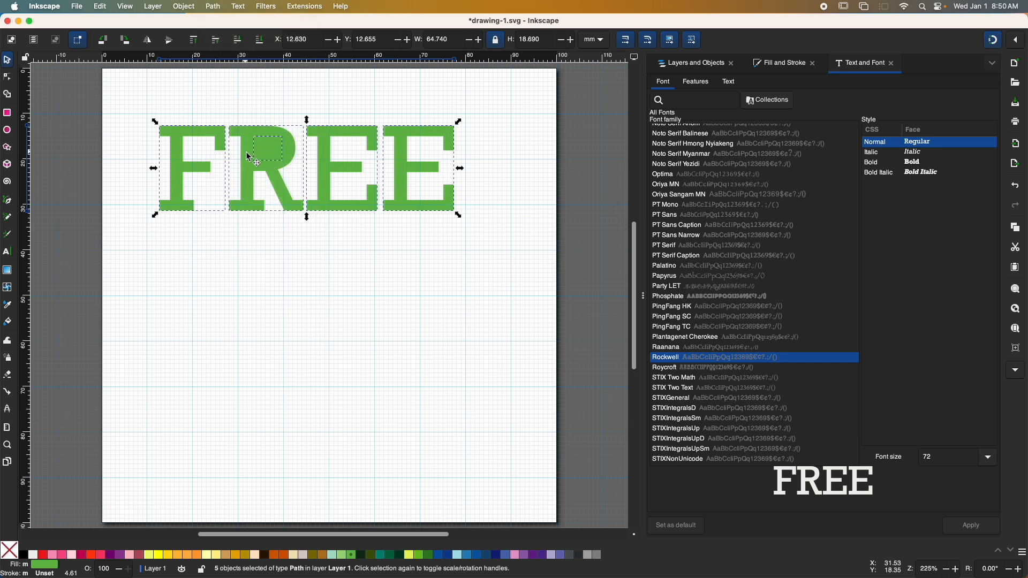
- Select only the R outline and its inner counter and combine them into one path so the R has its hole again
left_click(369, 251)
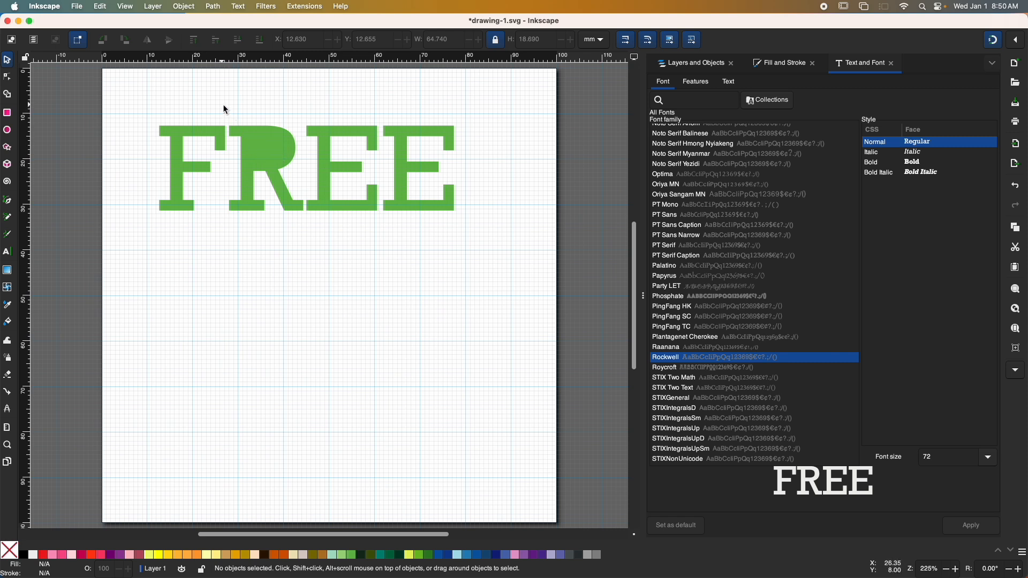
left_click_drag(224, 102, 306, 223)
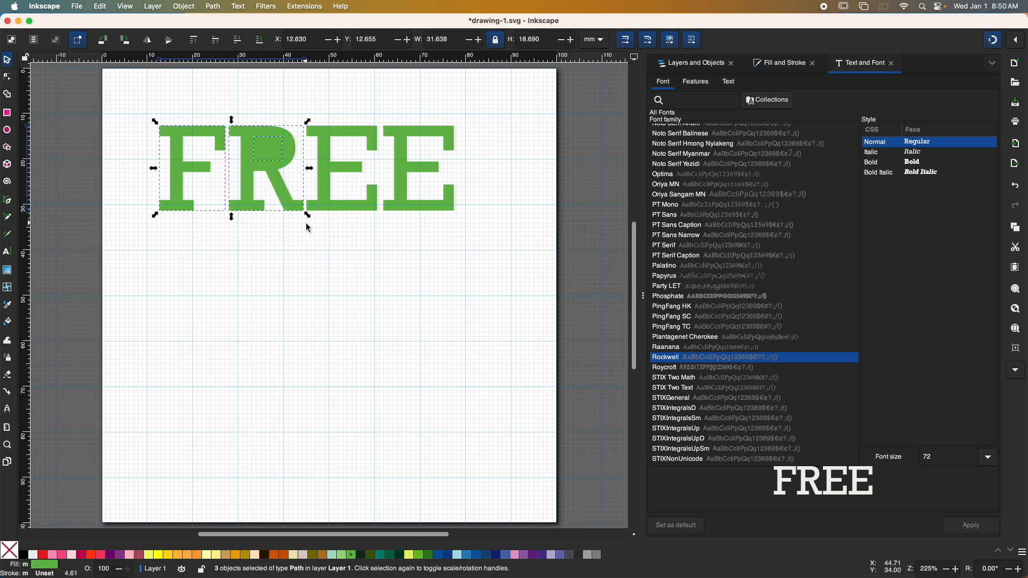
left_click(171, 169, "shift")
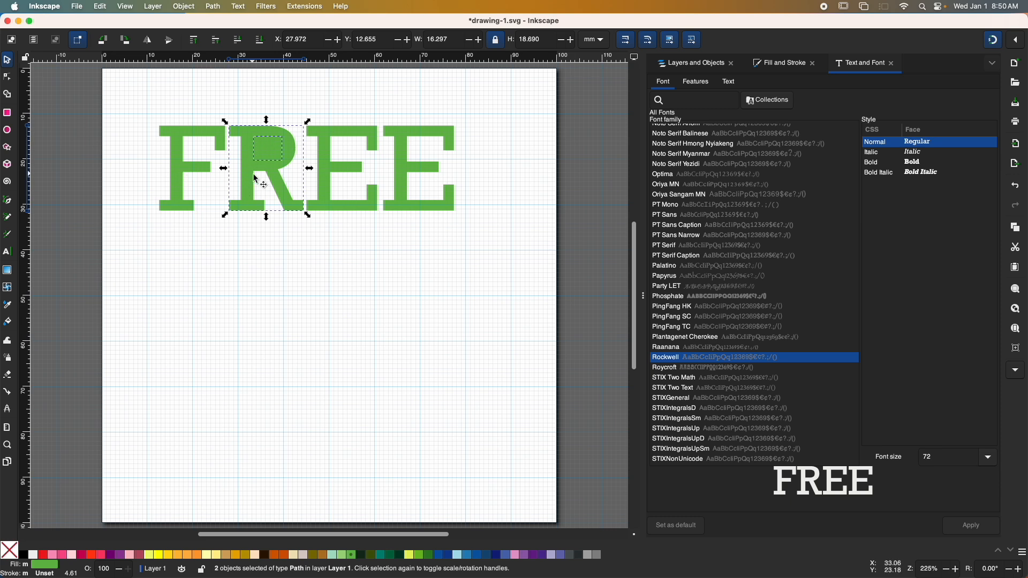
key("ctrl+plus")
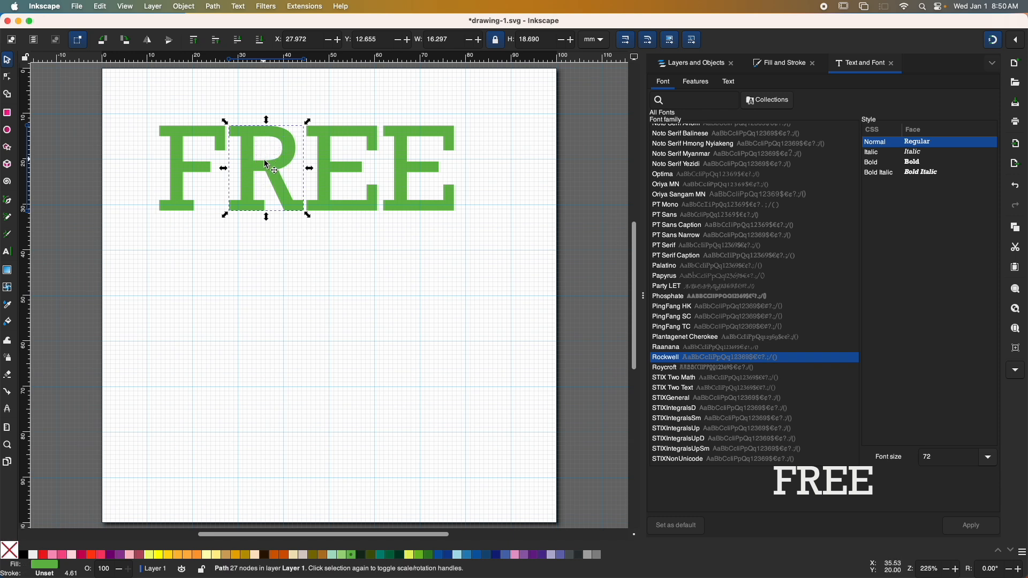
- Open Ink/Stitch Params for all four FREE letters, show the jump markers, enable Trim After for FillStitch and apply the settings
left_click_drag(133, 99, 481, 232)
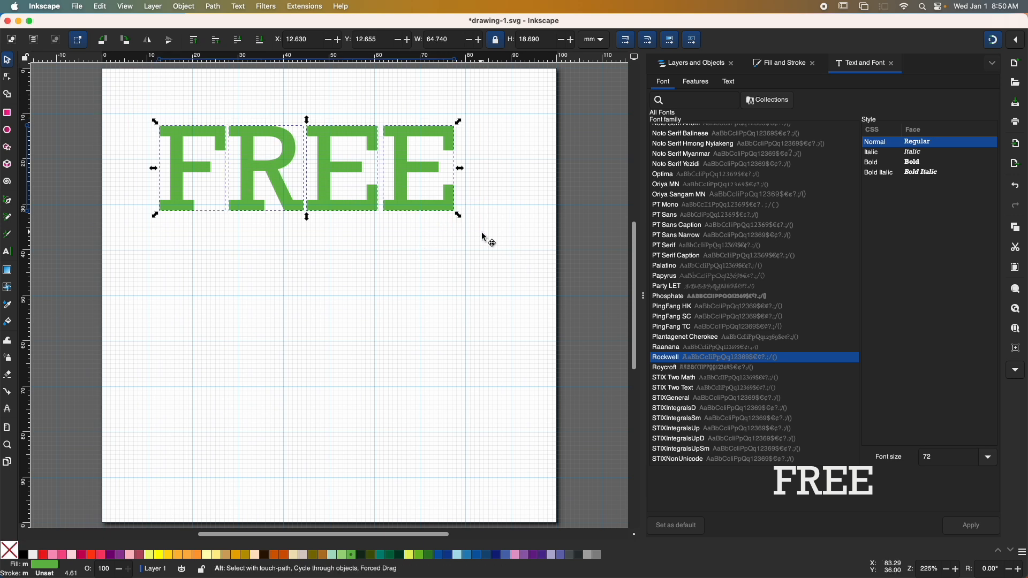
key("ctrl+shift+p")
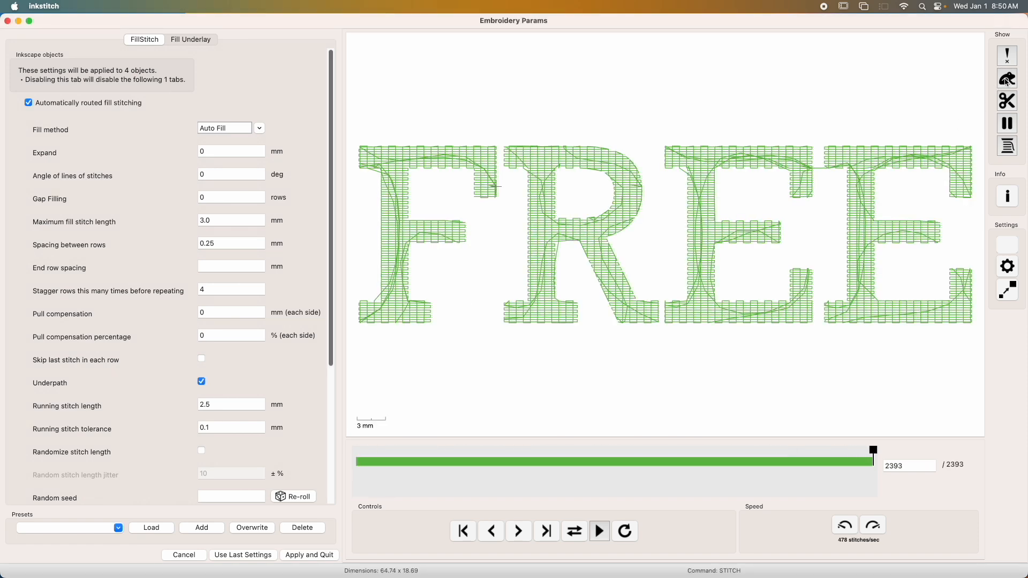
left_click(1008, 80)
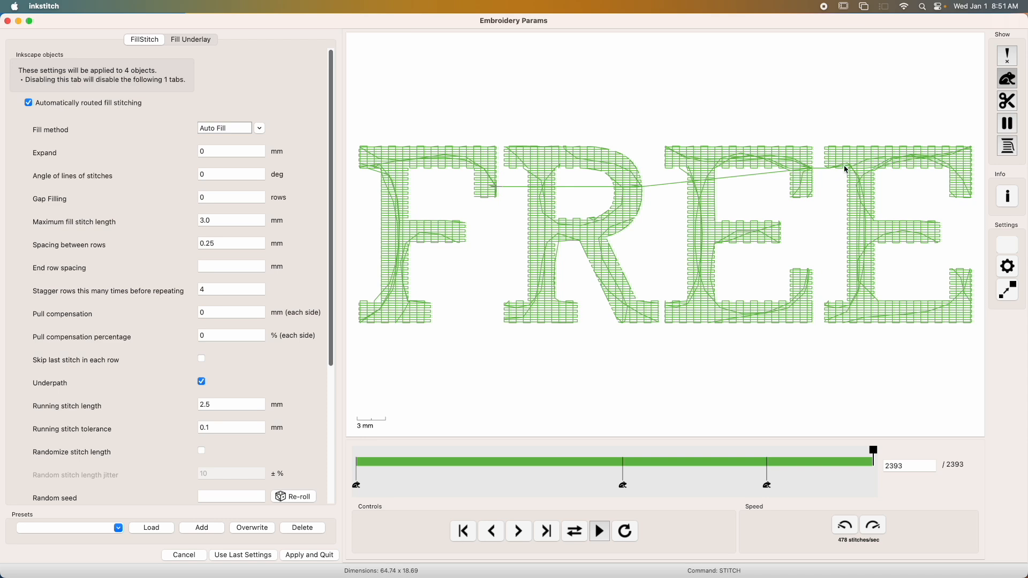
left_click_drag(332, 351, 330, 486)
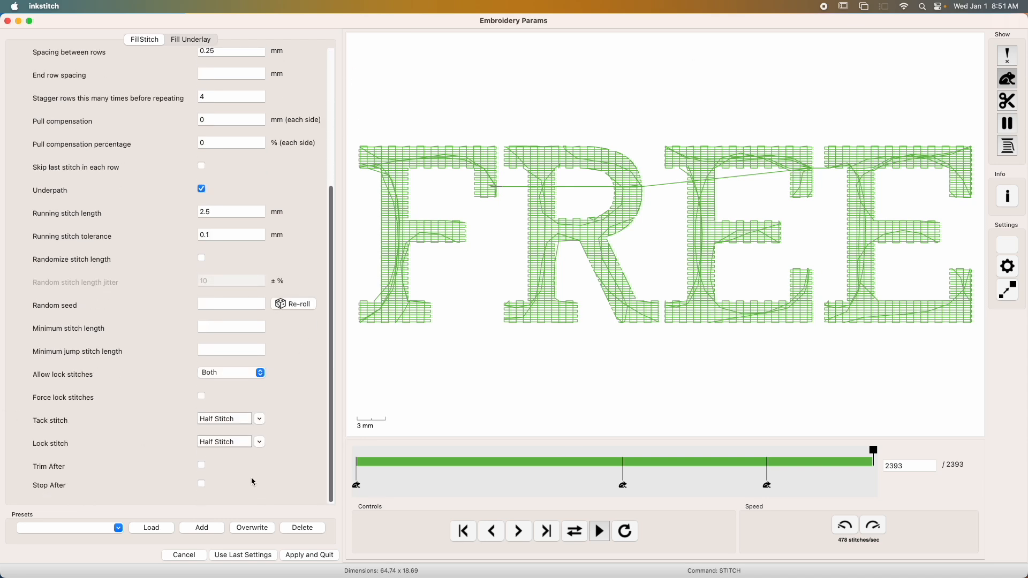
left_click(202, 465)
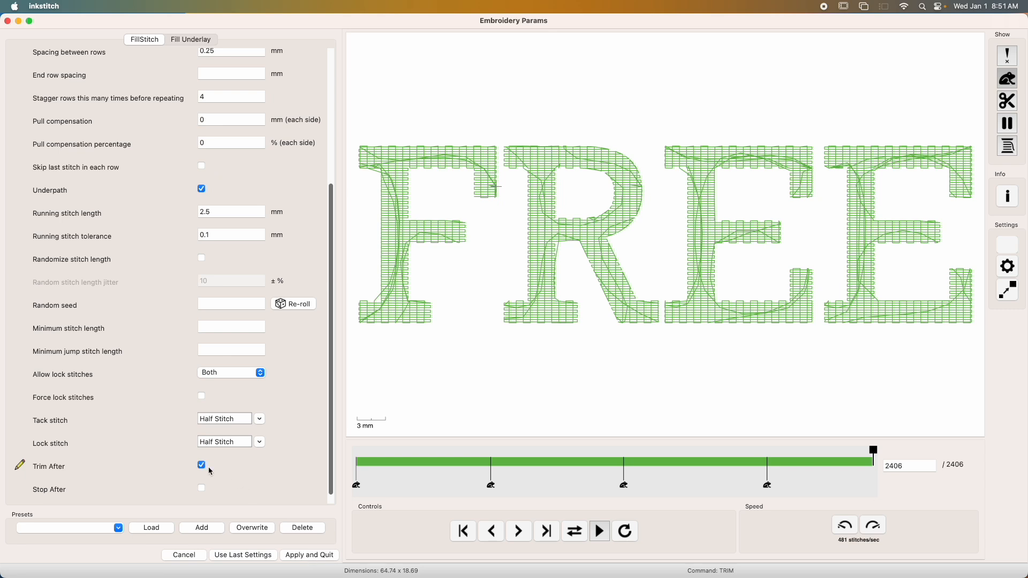
left_click(309, 555)
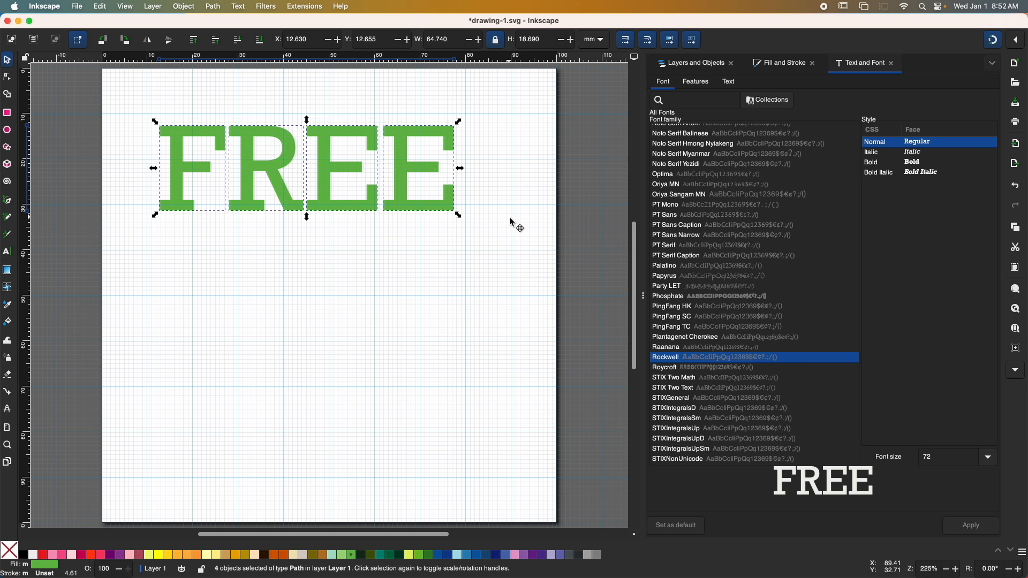
- Move the four FREE letters to about X 4.6 mm, Y 10.6 mm and group them into one object
left_click_drag(134, 93, 487, 241)
left_click_drag(446, 205, 406, 199)
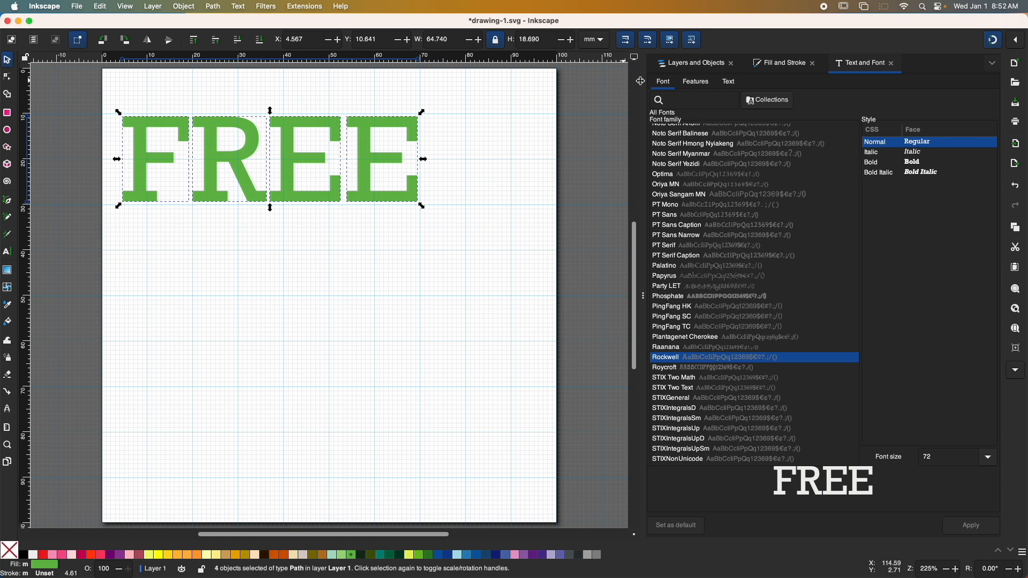
left_click(698, 66)
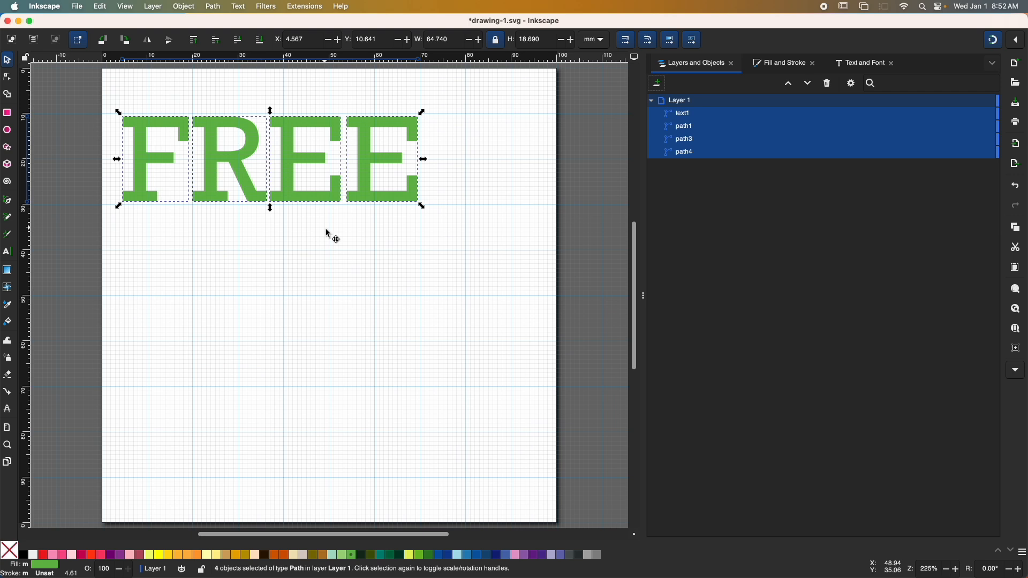
key("cmd+g")
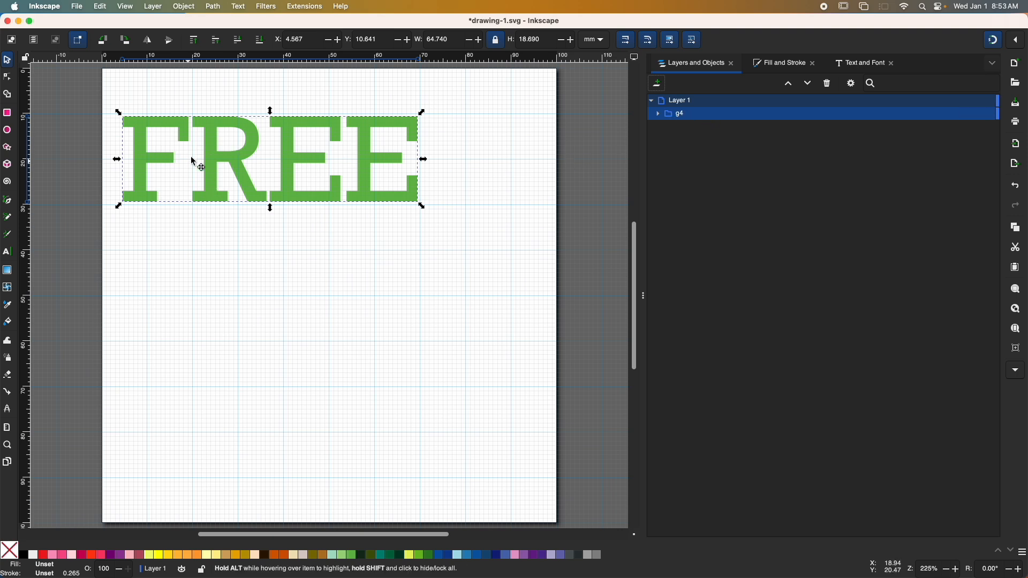
left_click(337, 265)
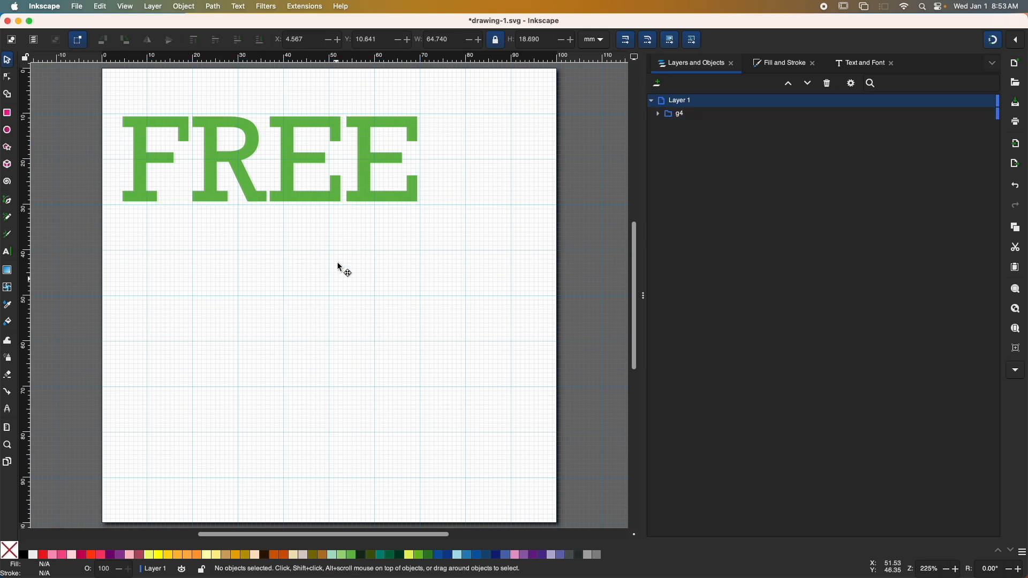
- Open the Ink/Stitch Lettering tool and enter "Embroidery" as the text
left_click(360, 198)
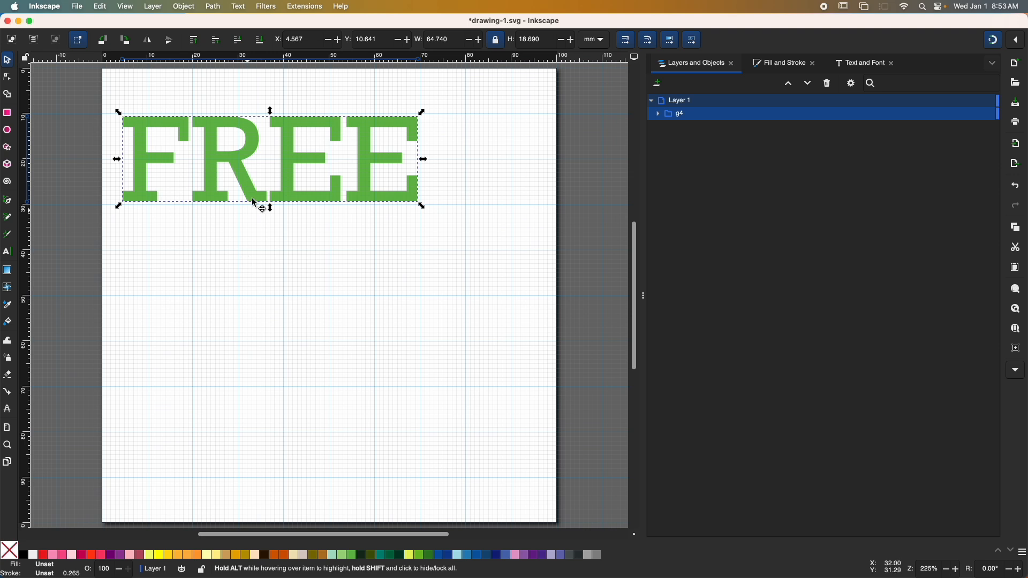
left_click(303, 6)
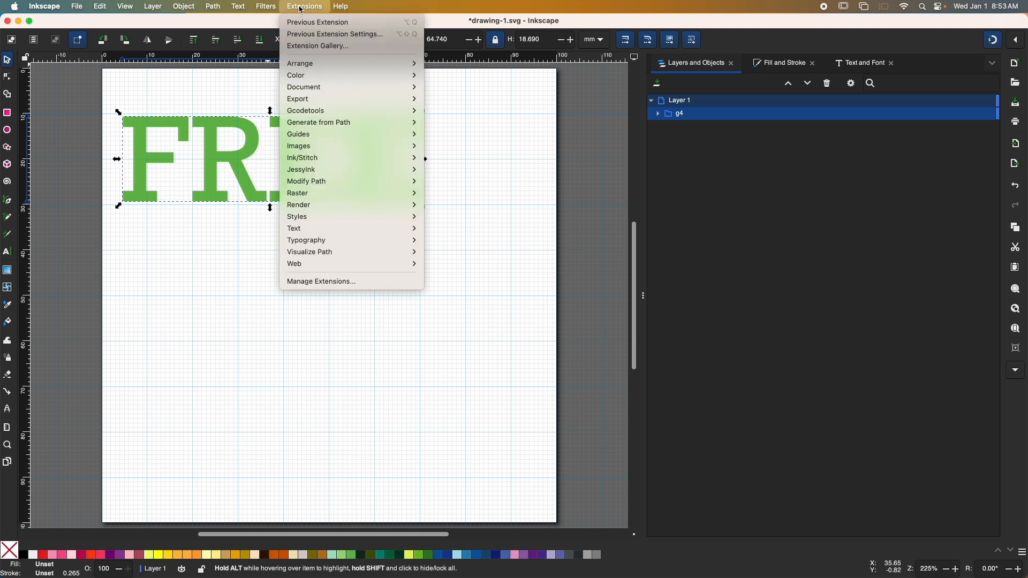
mouse_move(294, 160)
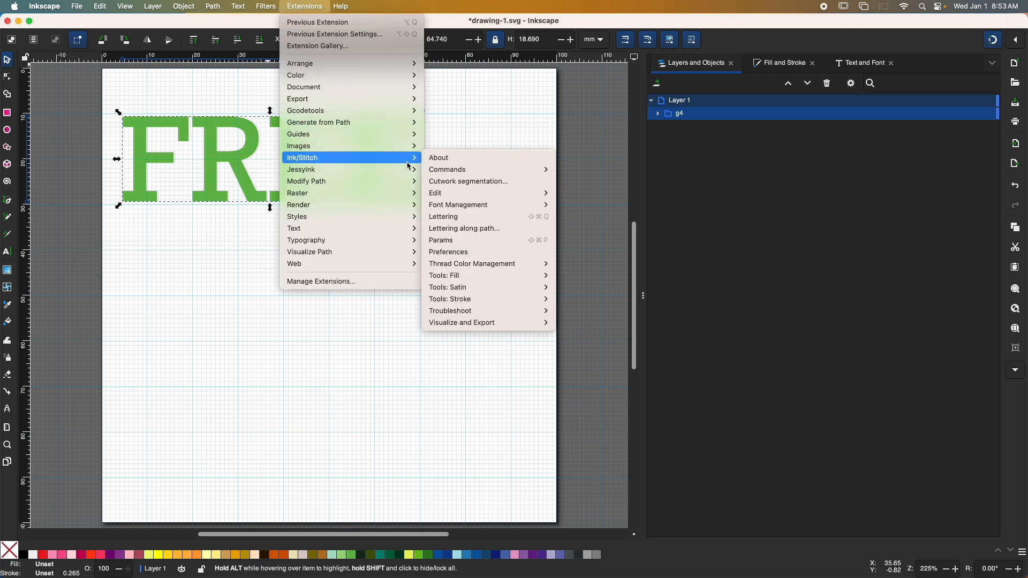
left_click(463, 217)
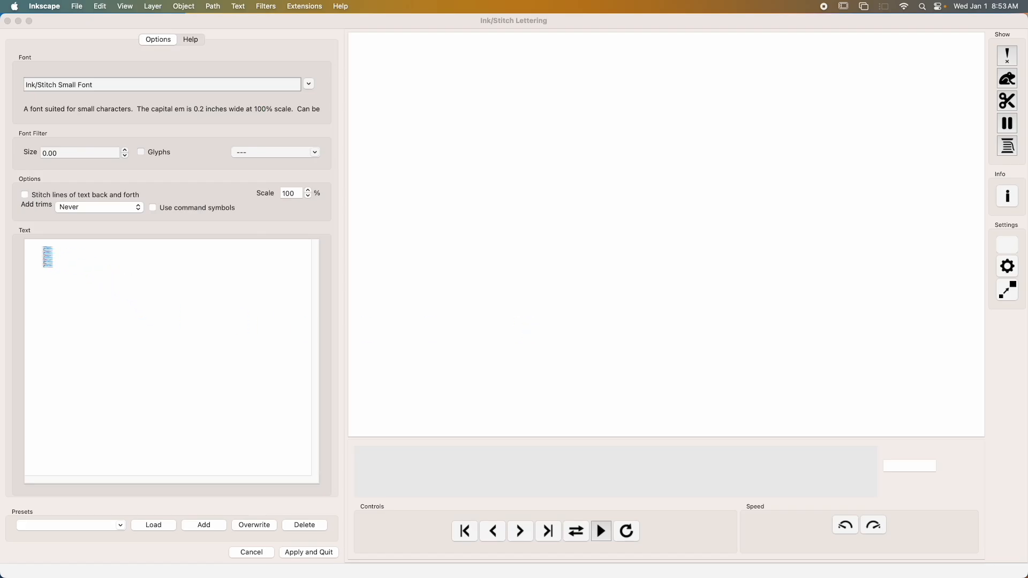
left_click(31, 245)
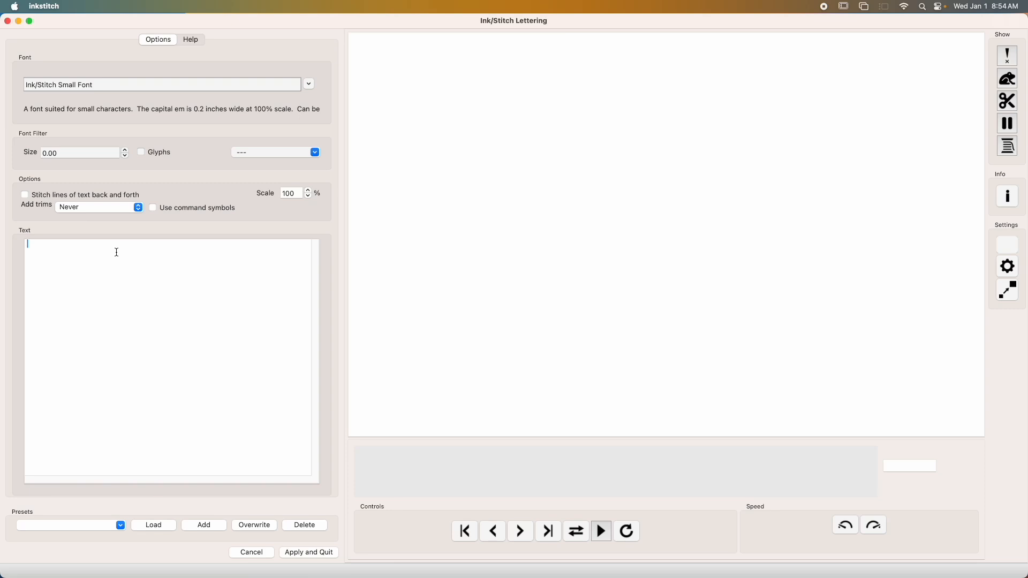
type("Embroidery")
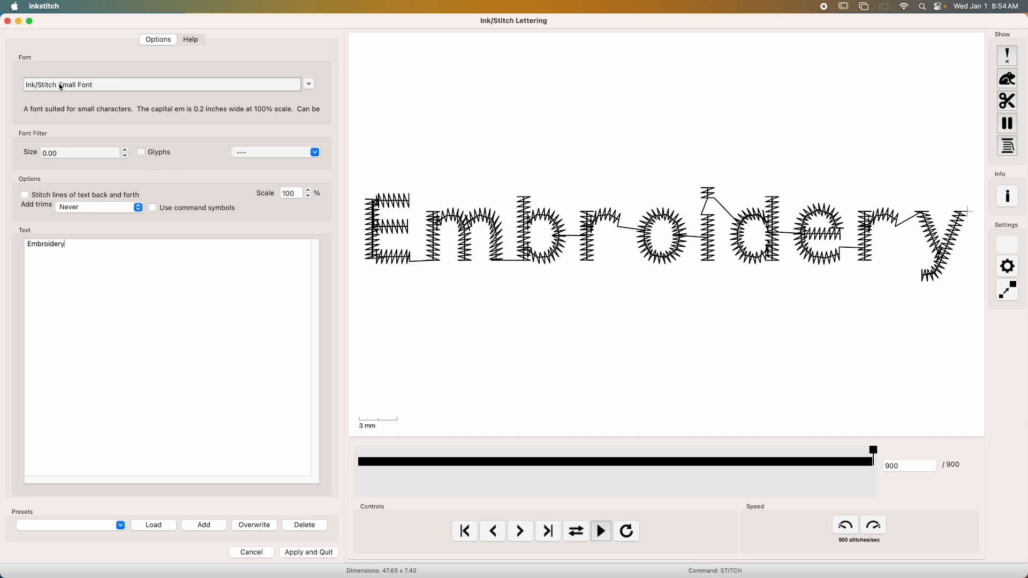
- Browse the lettering font filter categories and available fonts, and set the Embroidery text's font to Lobster AGS
left_click(308, 84)
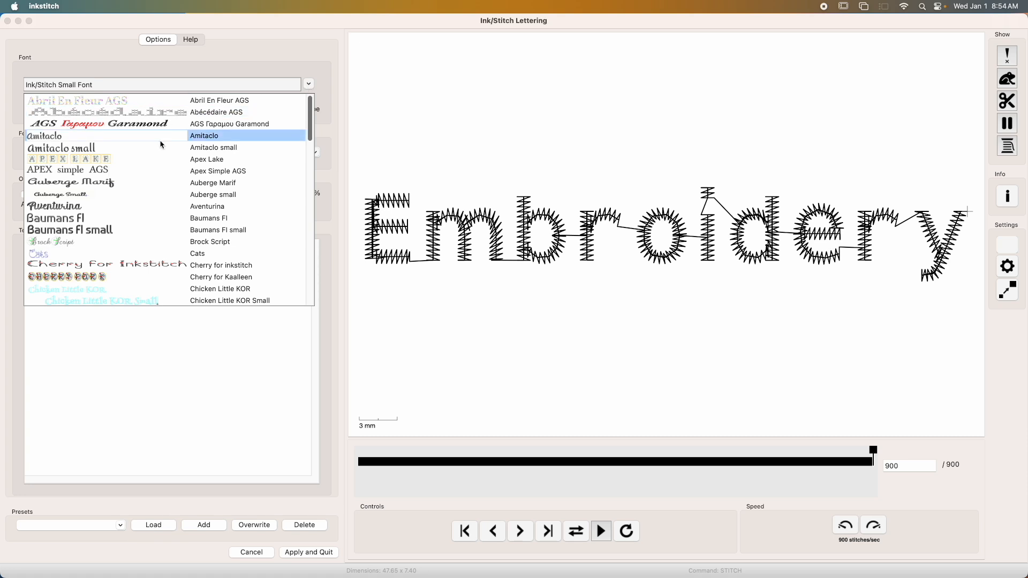
left_click(325, 69)
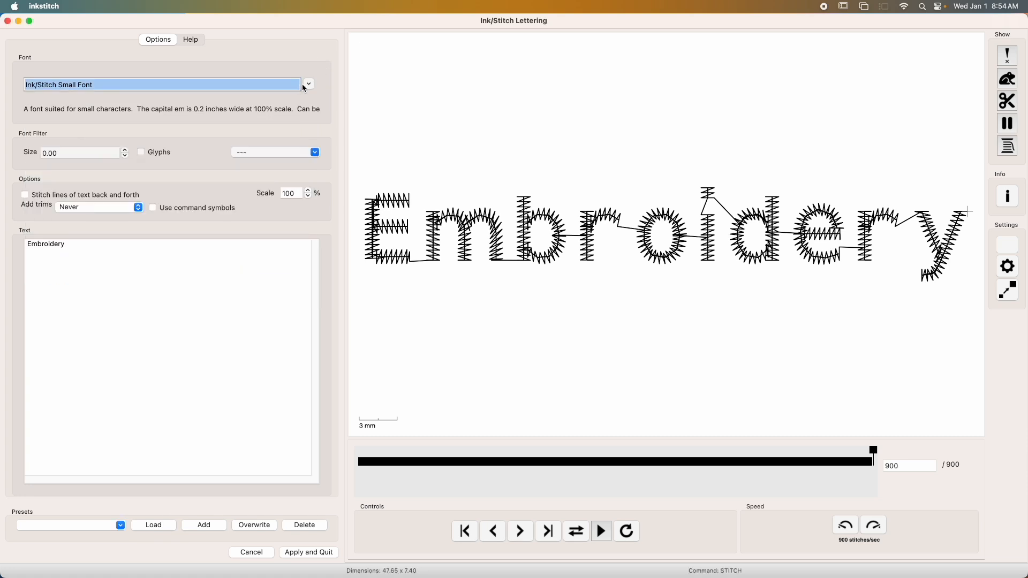
left_click(315, 153)
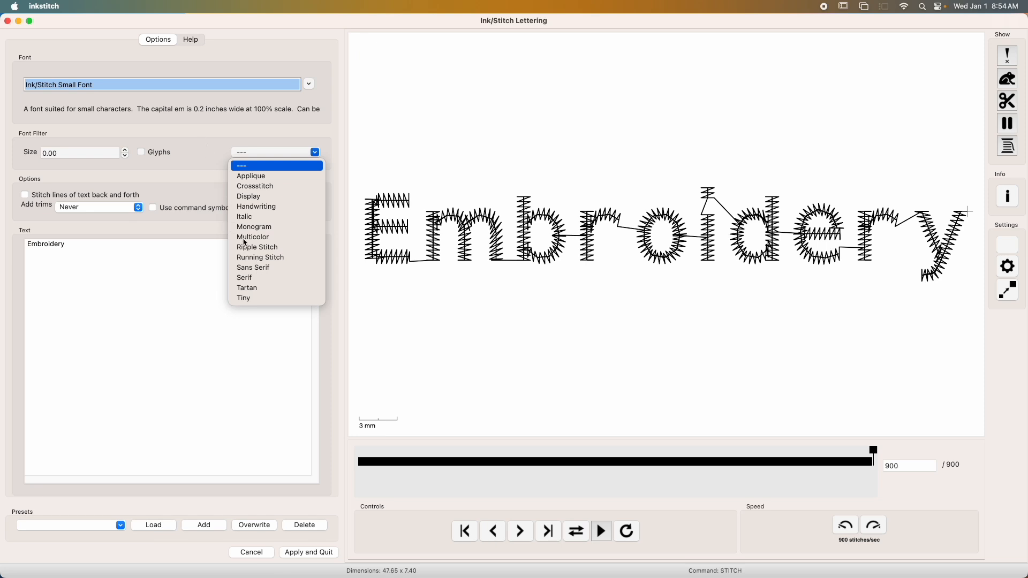
left_click(310, 85)
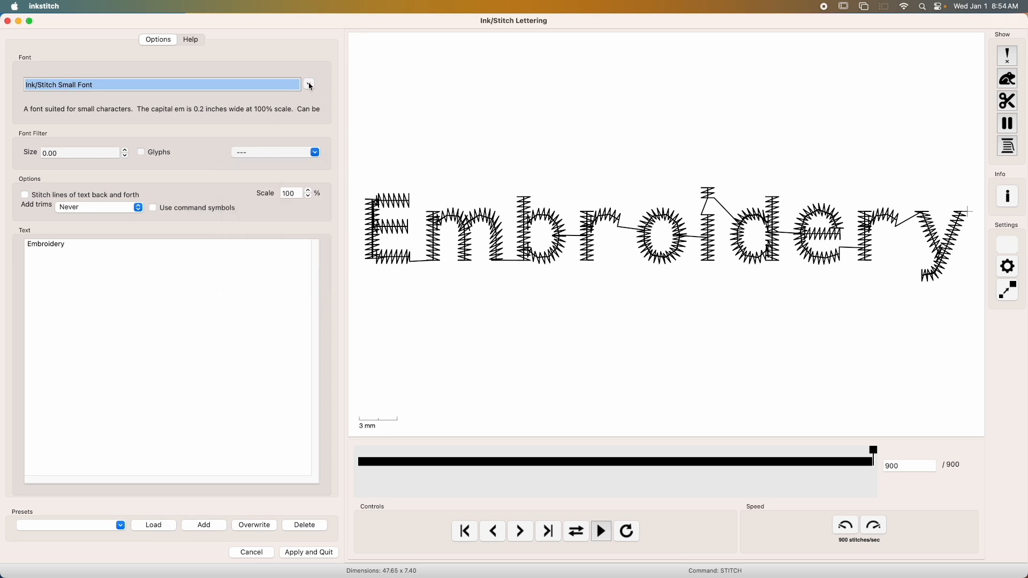
left_click(310, 84)
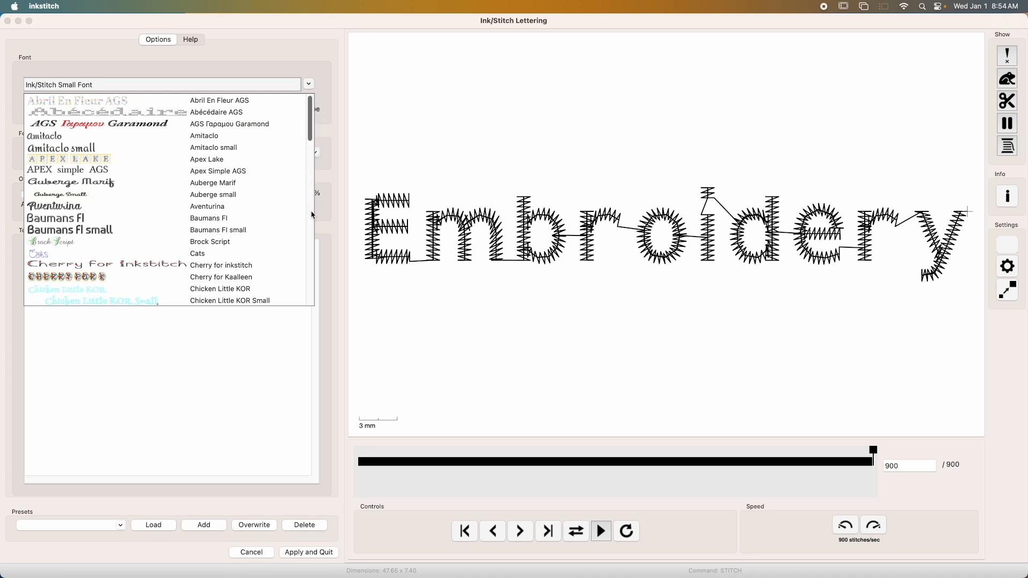
scroll(224, 223, "down", 10)
scroll(224, 223, "down", 10)
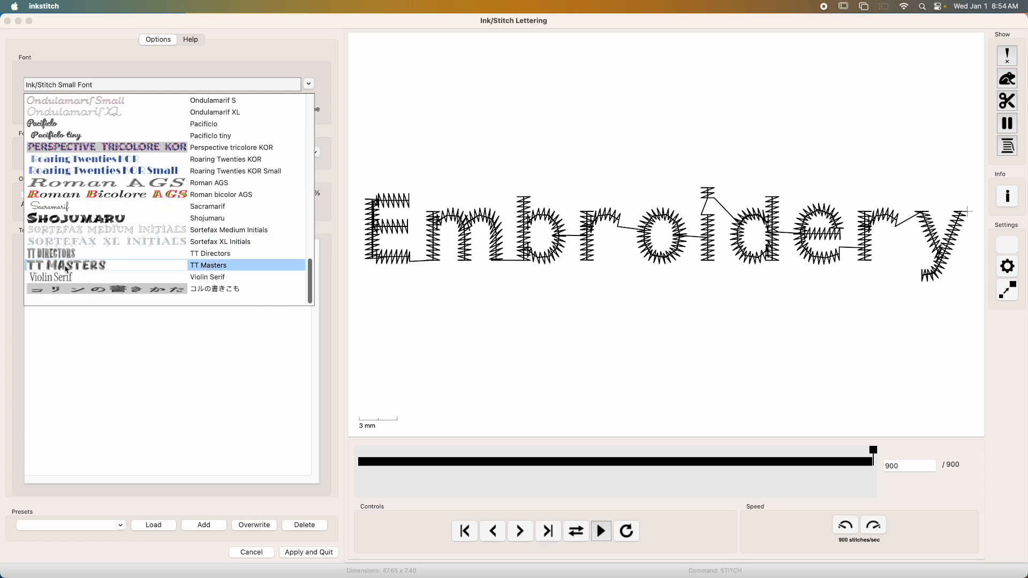
scroll(112, 263, "up", 5)
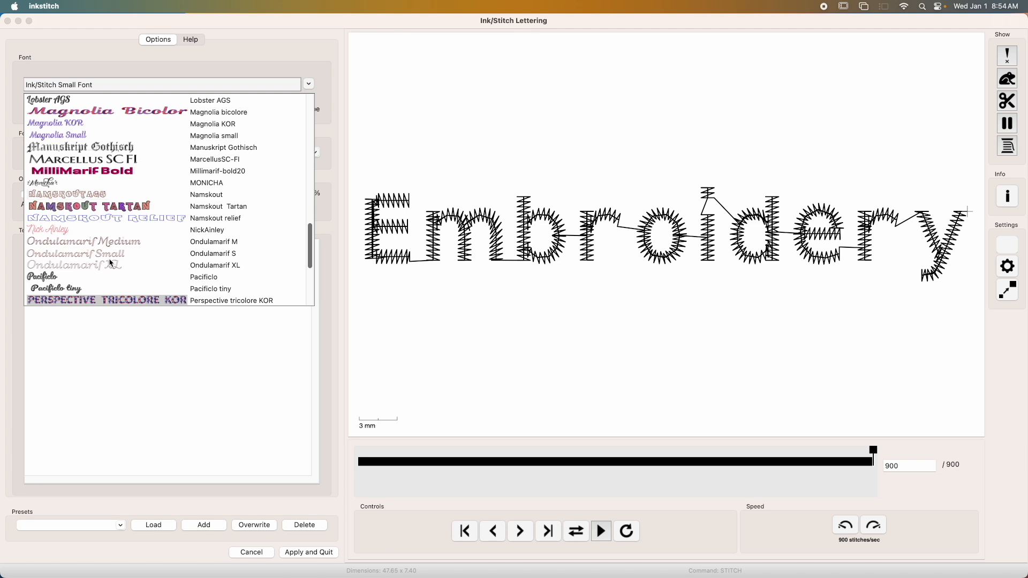
scroll(111, 263, "up", 1)
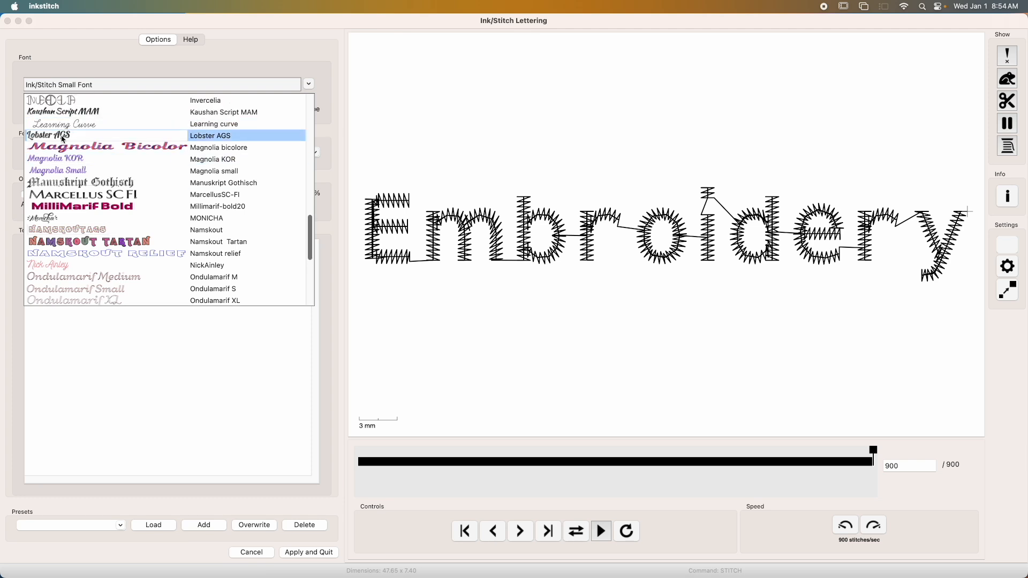
left_click(61, 136)
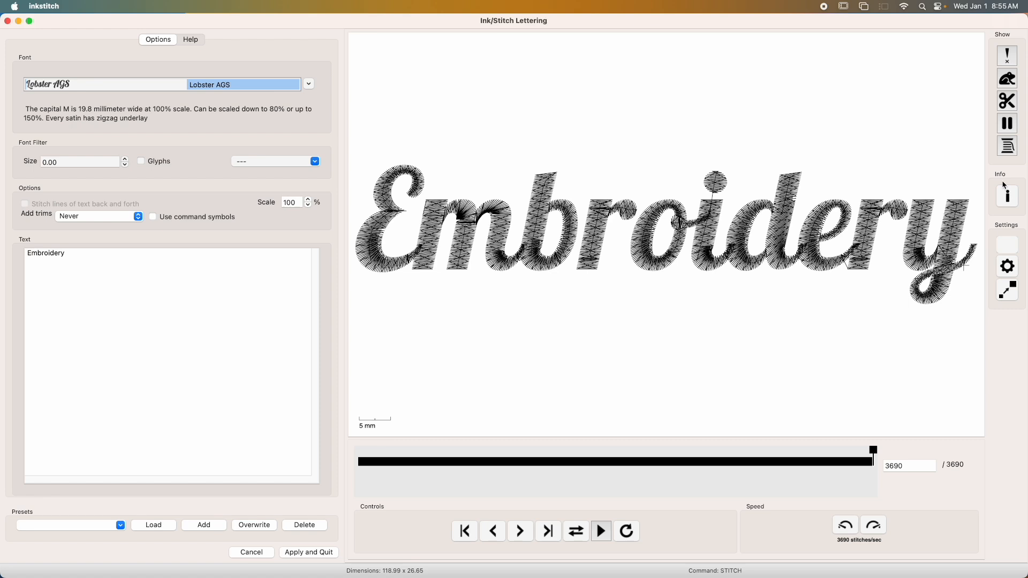
- Scale the Embroidery lettering to 80%, checking the design info for its dimensions before and after the change
left_click(1007, 197)
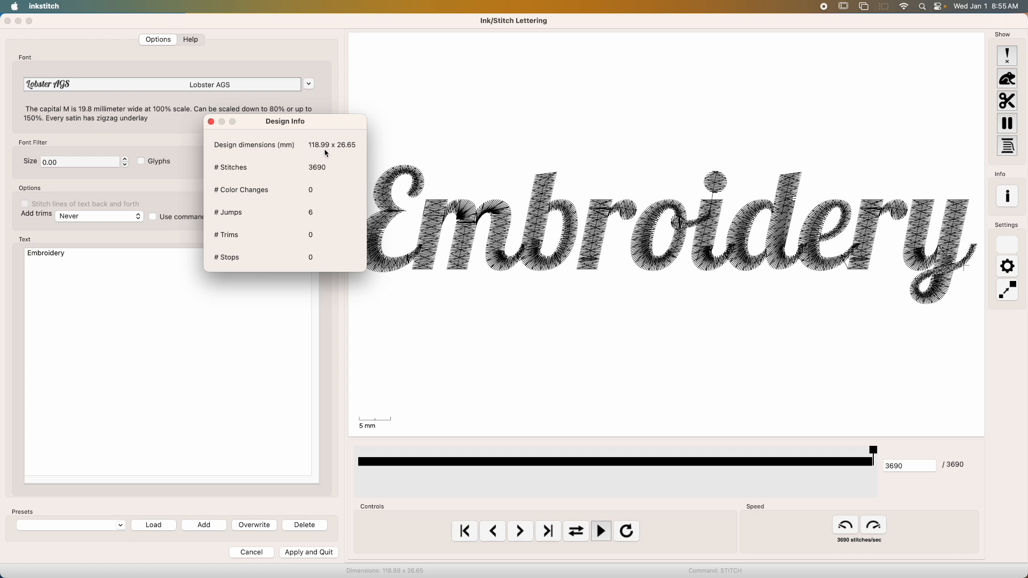
left_click(212, 122)
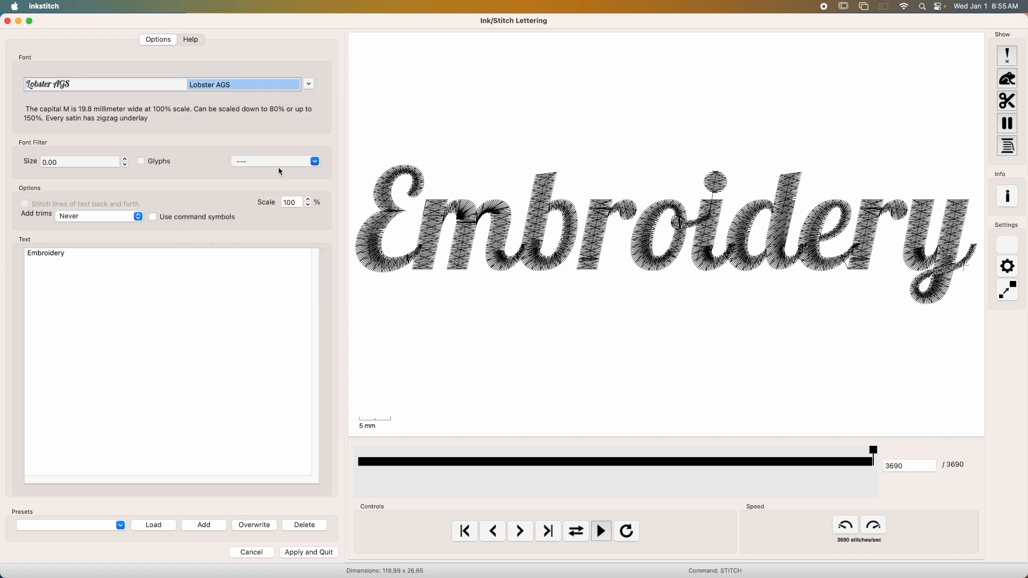
double_click(308, 208)
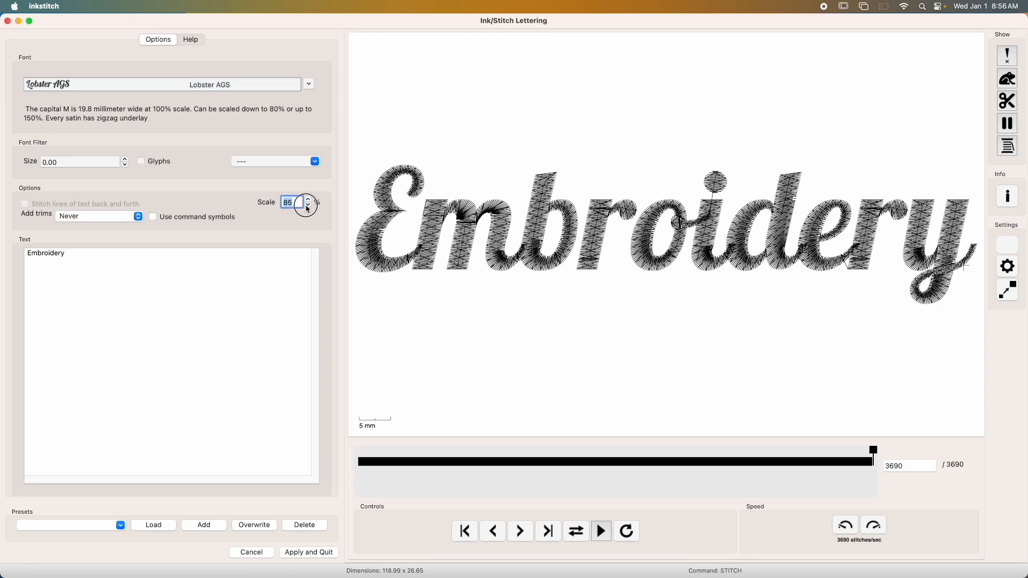
left_click(308, 208)
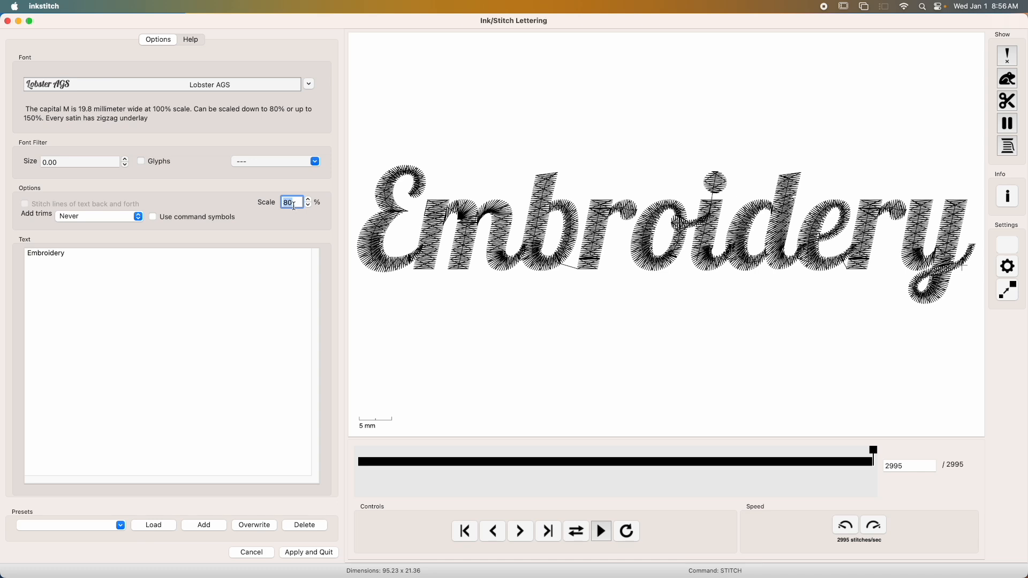
left_click(1009, 197)
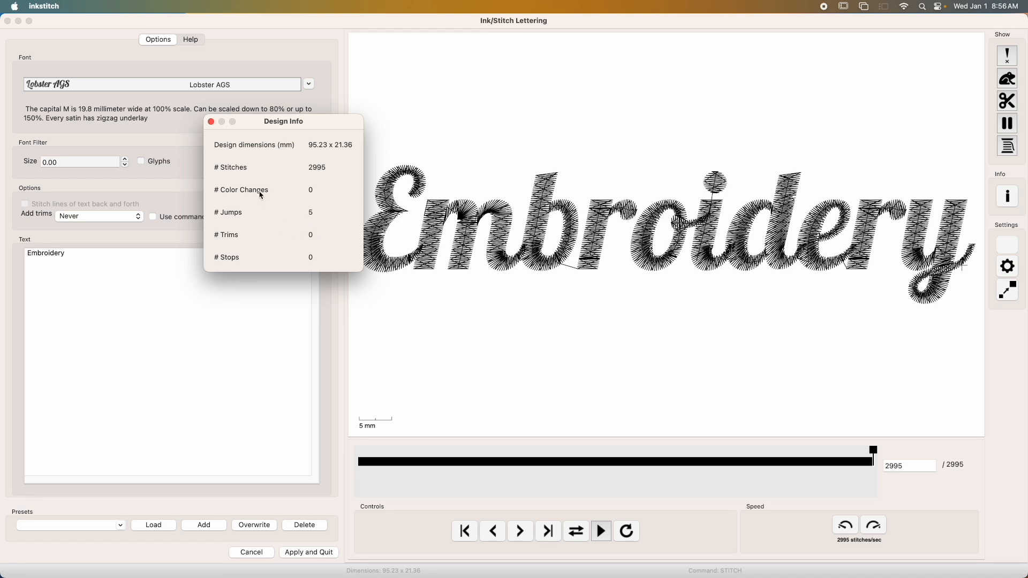
left_click(211, 122)
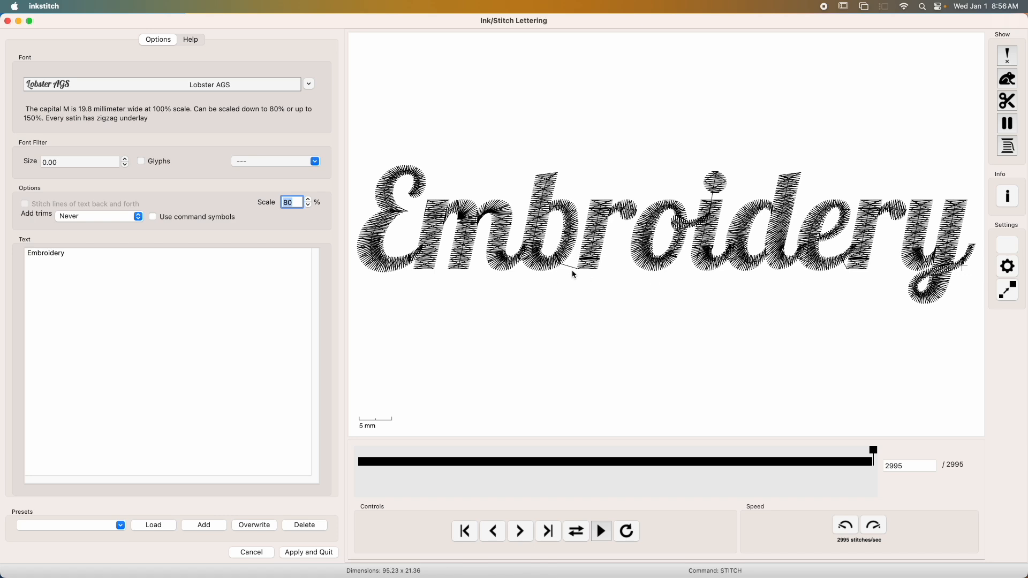
- Apply the Embroidery lettering to the drawing and move it below FREE to about X 2.1 mm, Y 35.3 mm
left_click(310, 553)
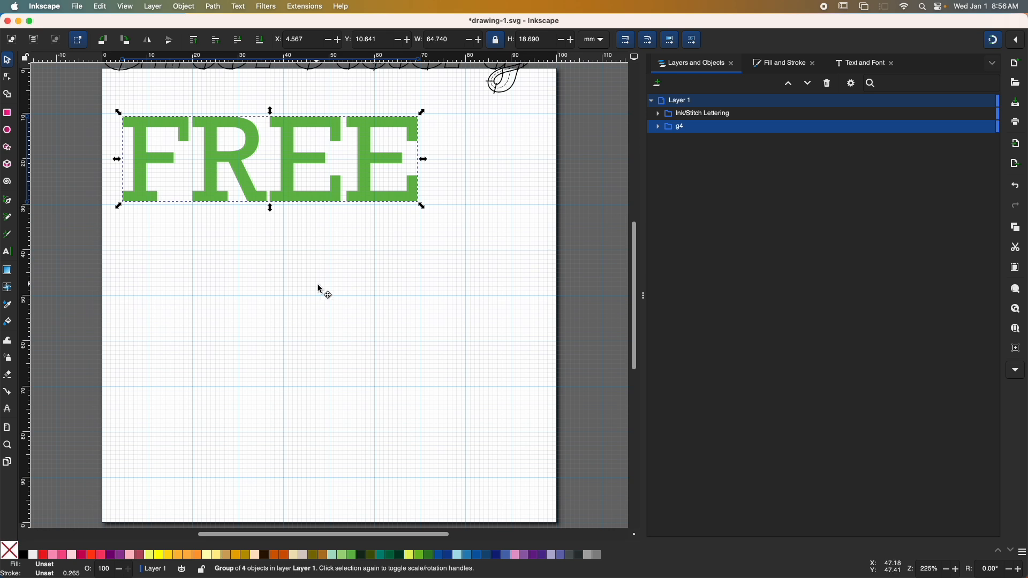
key("1")
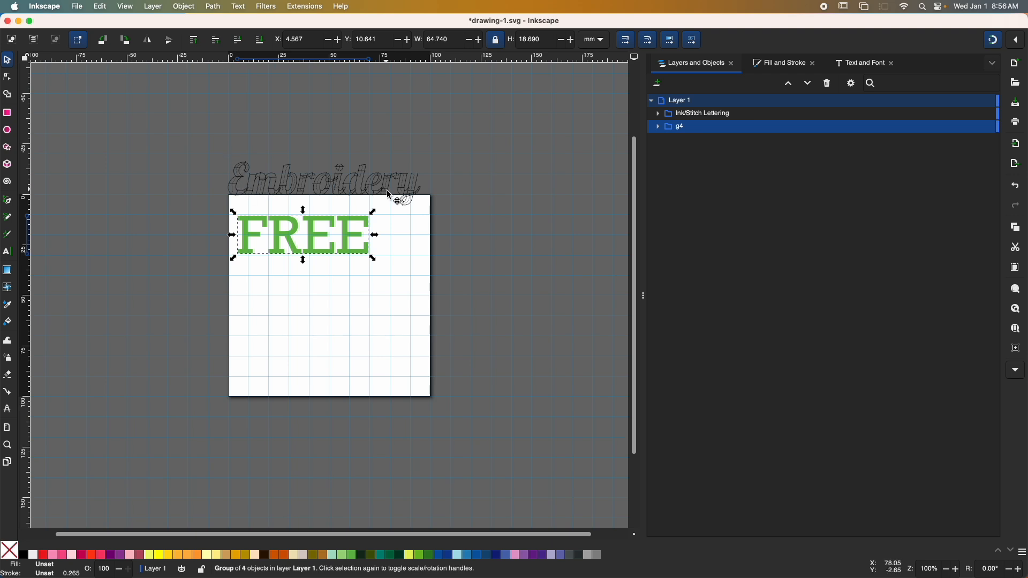
left_click(264, 181)
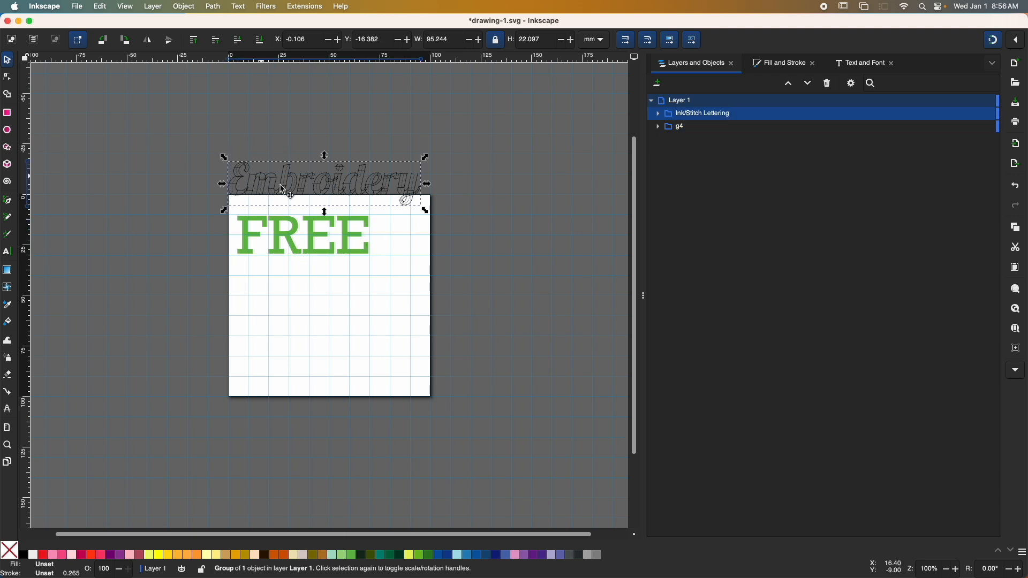
left_click_drag(345, 188, 348, 295)
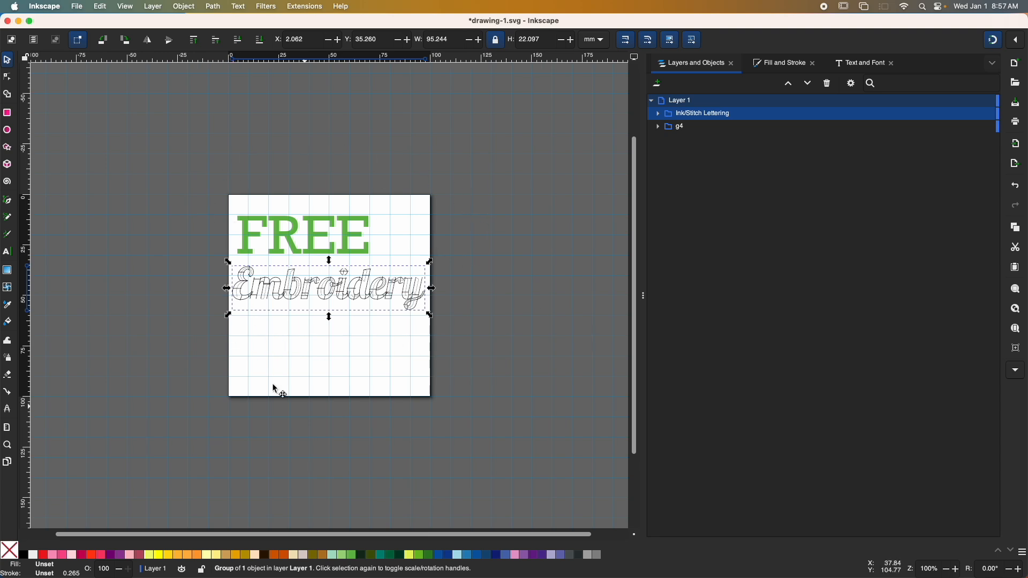
- Centre the Embroidery lettering horizontally relative to the page using Align and Distribute
left_click(994, 66)
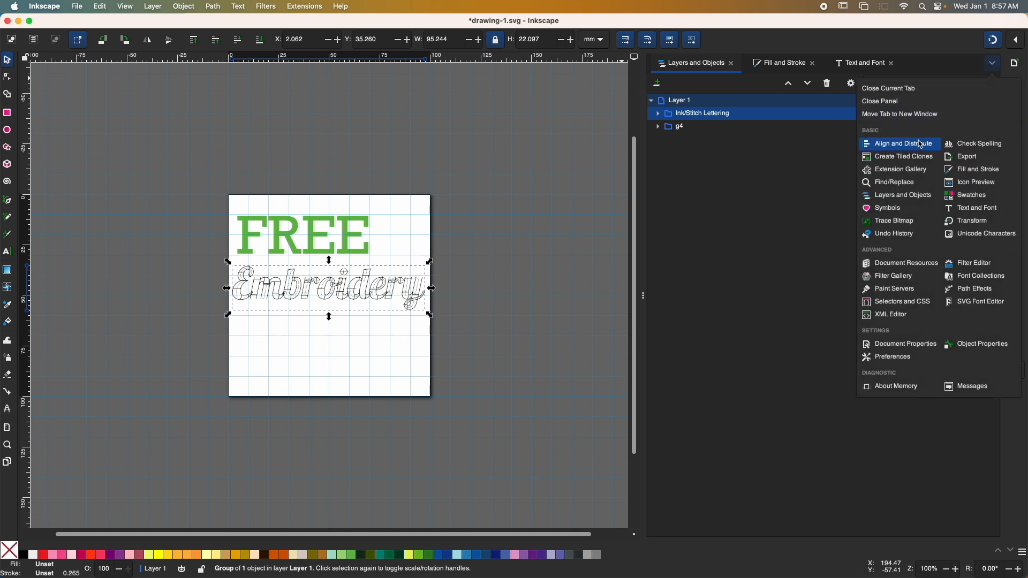
left_click(879, 145)
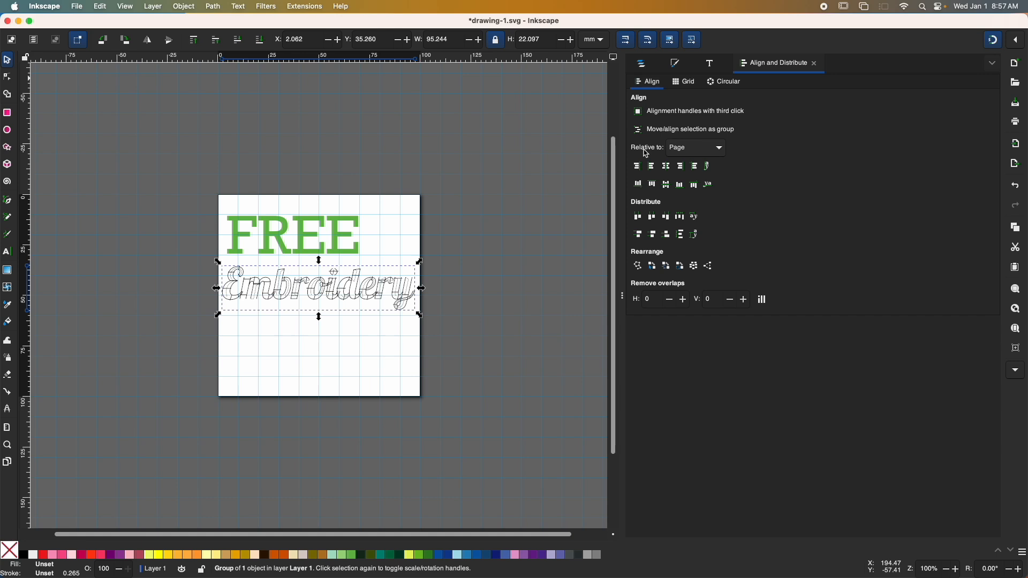
left_click(668, 166)
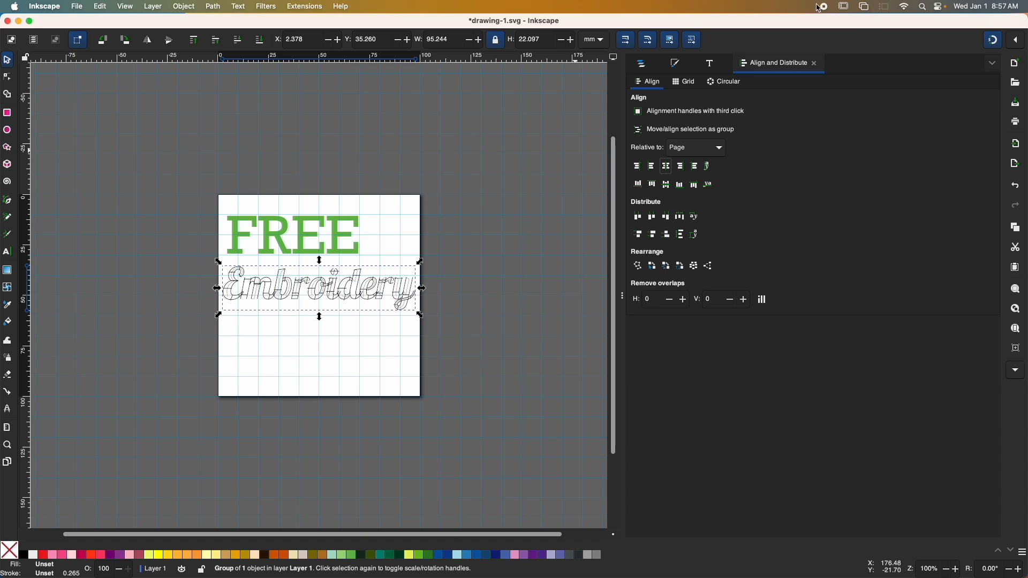
left_click(305, 7)
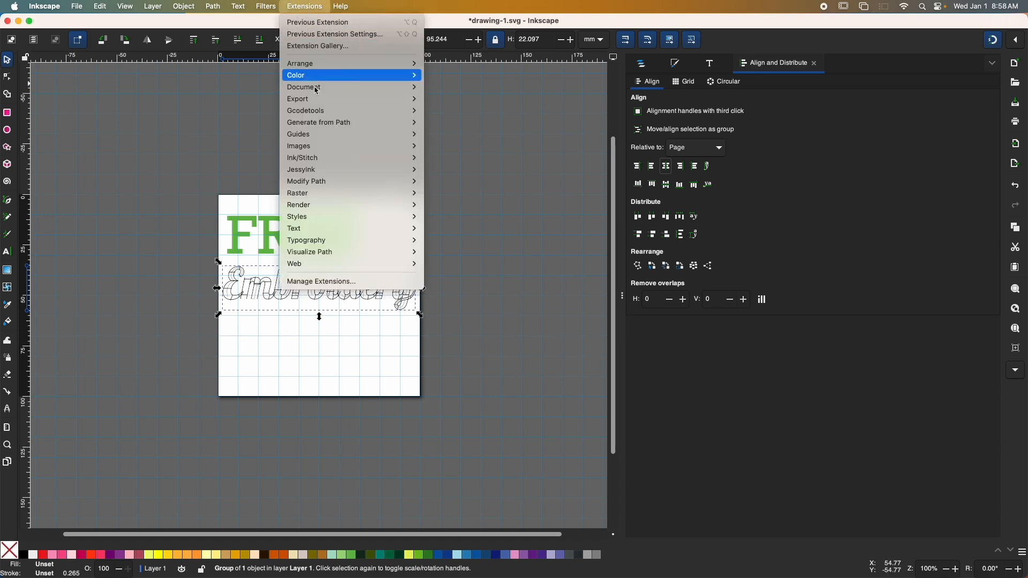
mouse_move(325, 159)
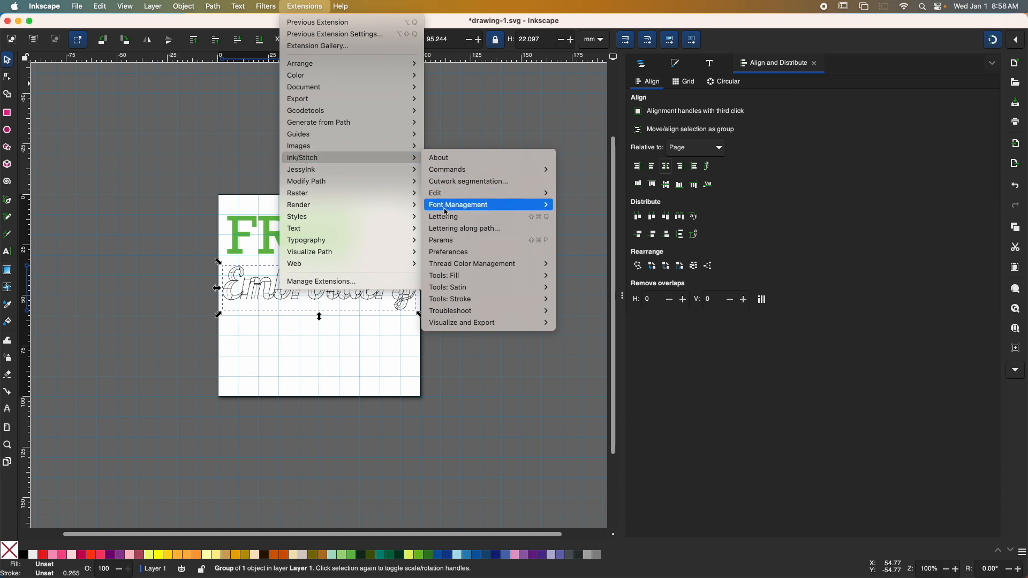
left_click(468, 218)
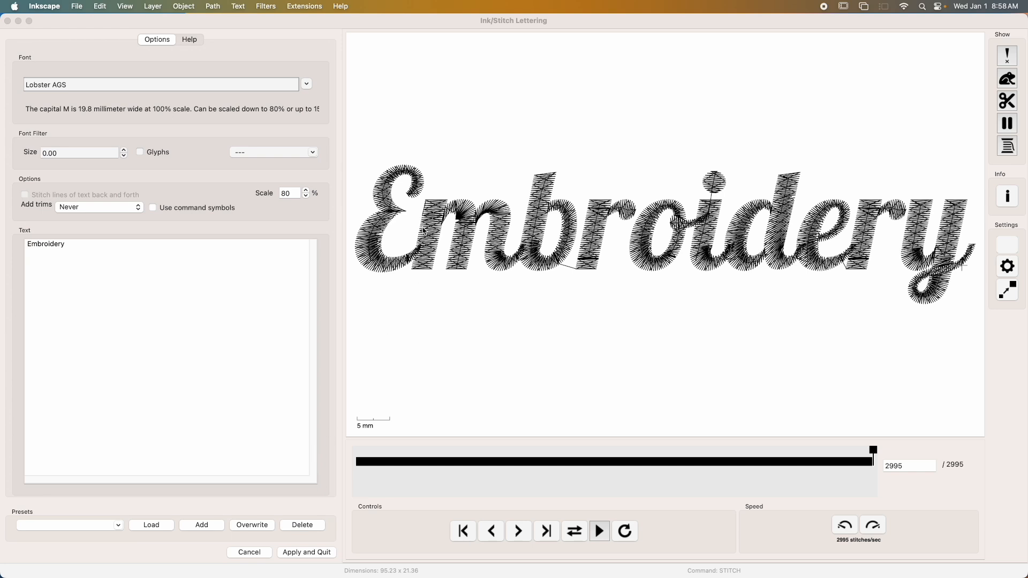
left_click(7, 21)
- With nothing selected, start a new Ink/Stitch Lettering object and enter "Software" as its text
left_click(256, 344)
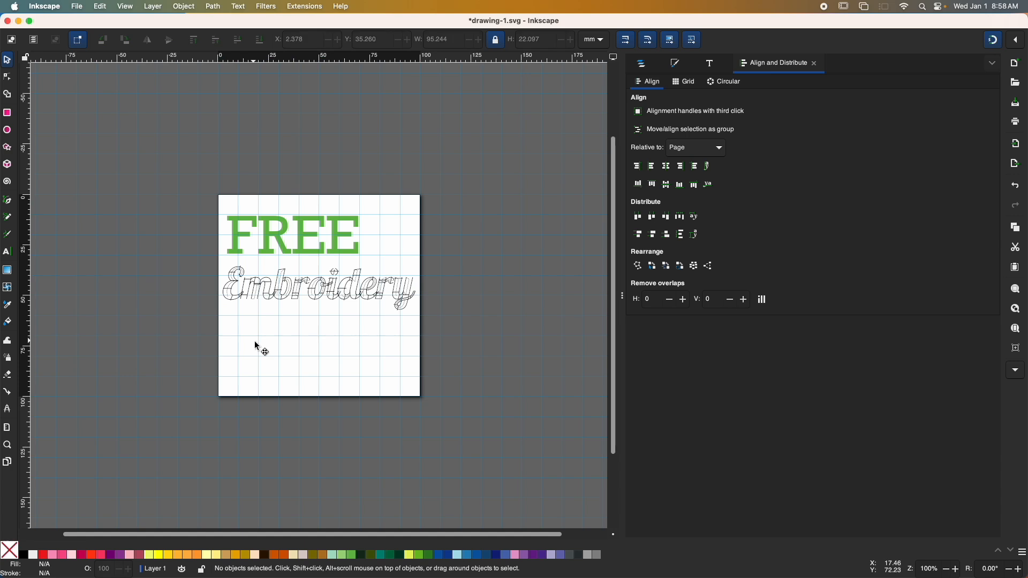
left_click(297, 6)
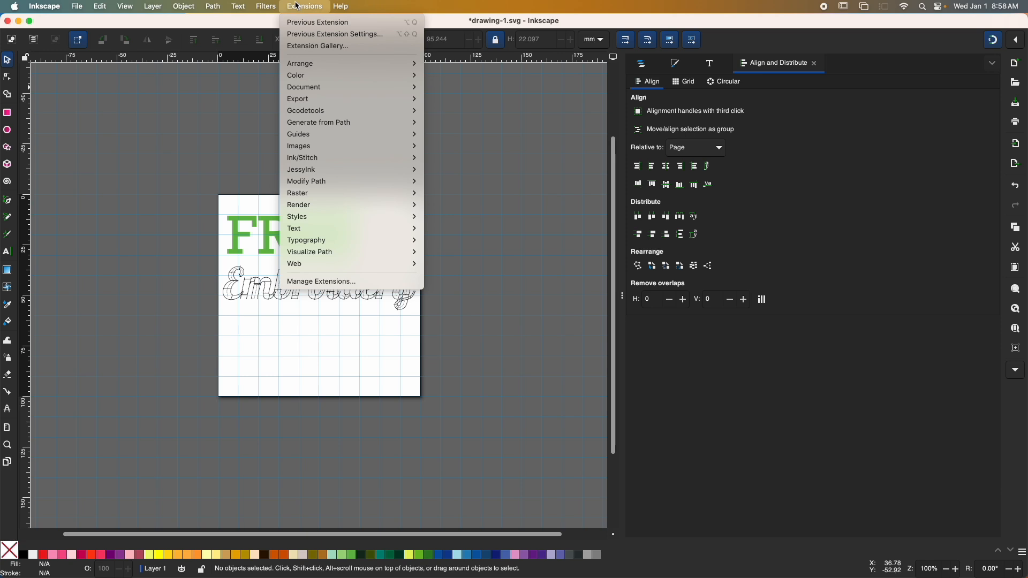
mouse_move(389, 163)
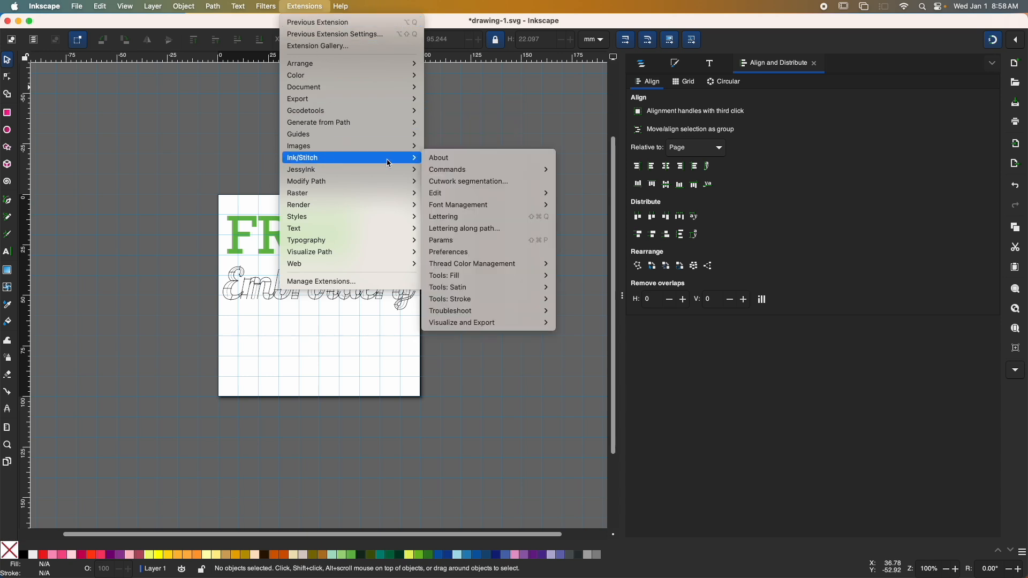
left_click(453, 219)
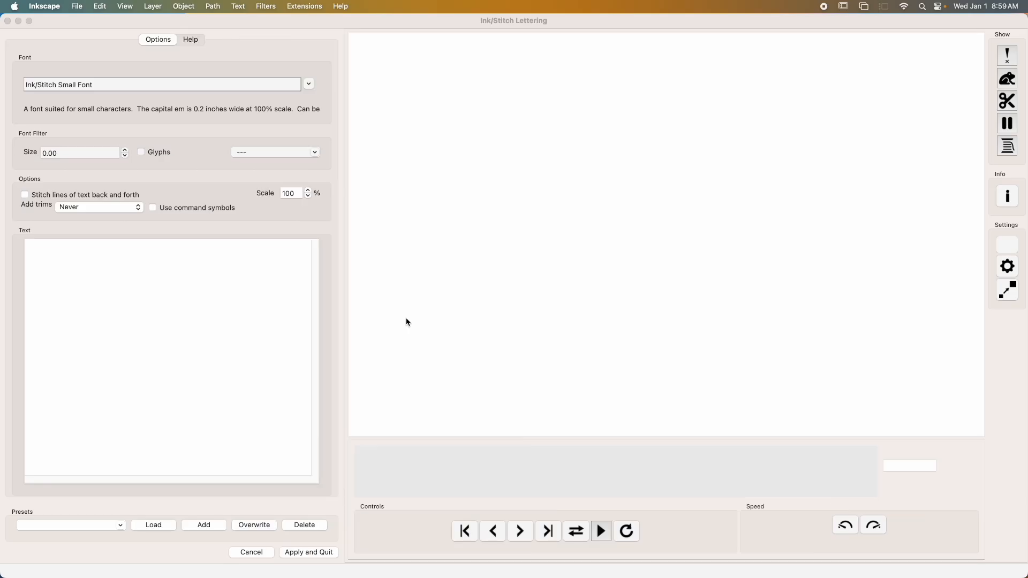
left_click(85, 250)
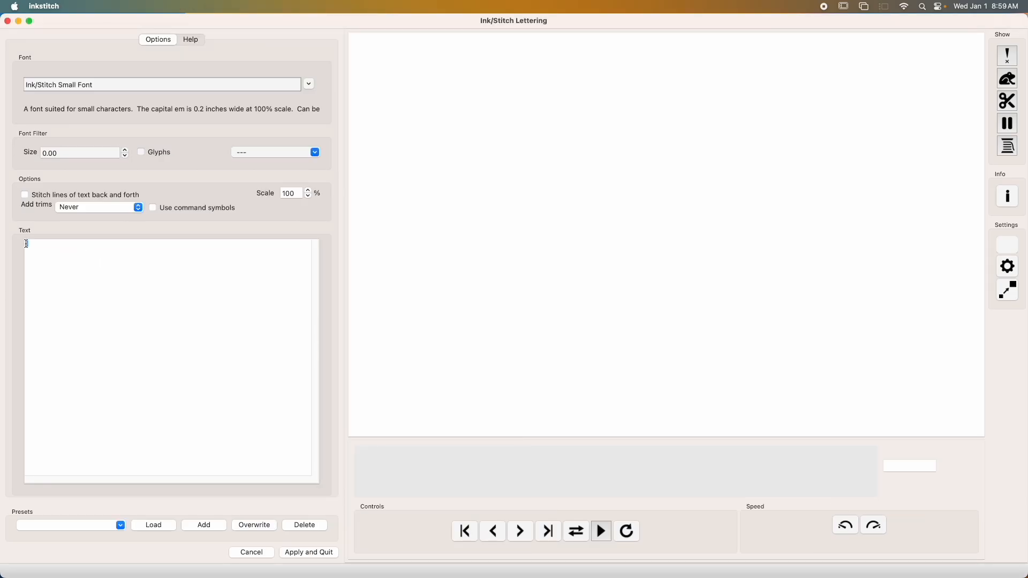
type("Software")
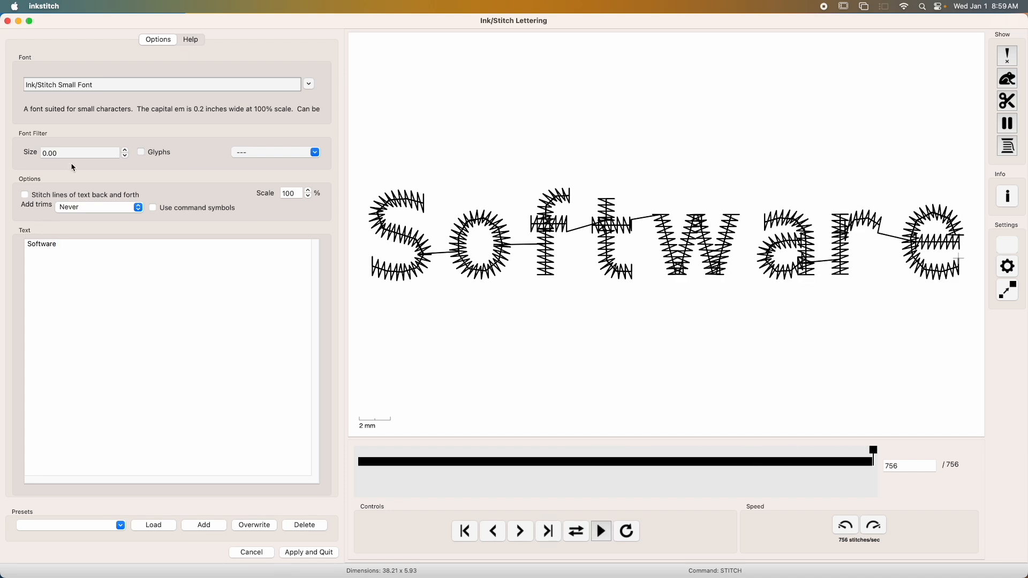
- Filter the lettering fonts to Running Stitch and set the Software text's font to Sacramarif
left_click(316, 154)
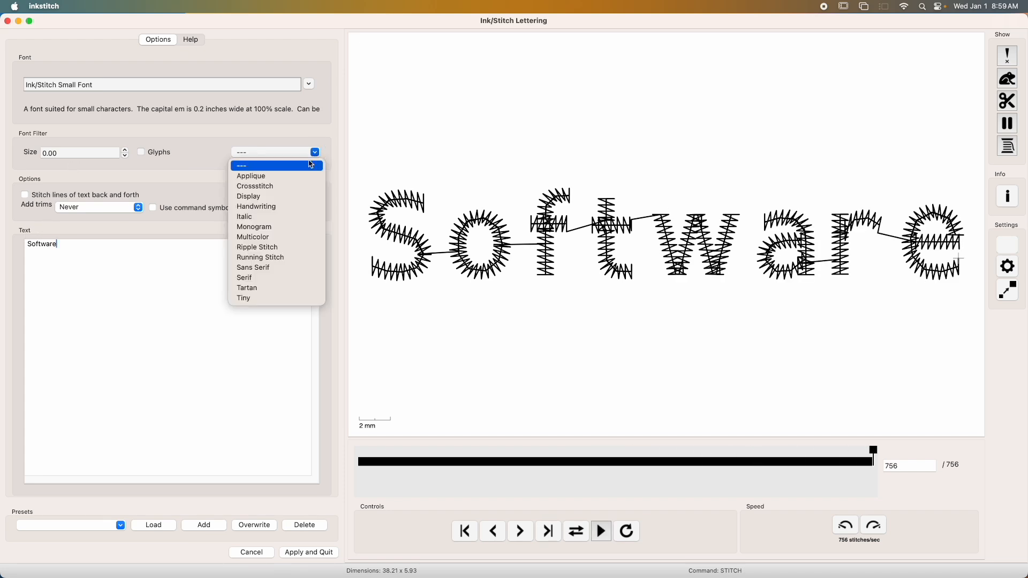
left_click(259, 258)
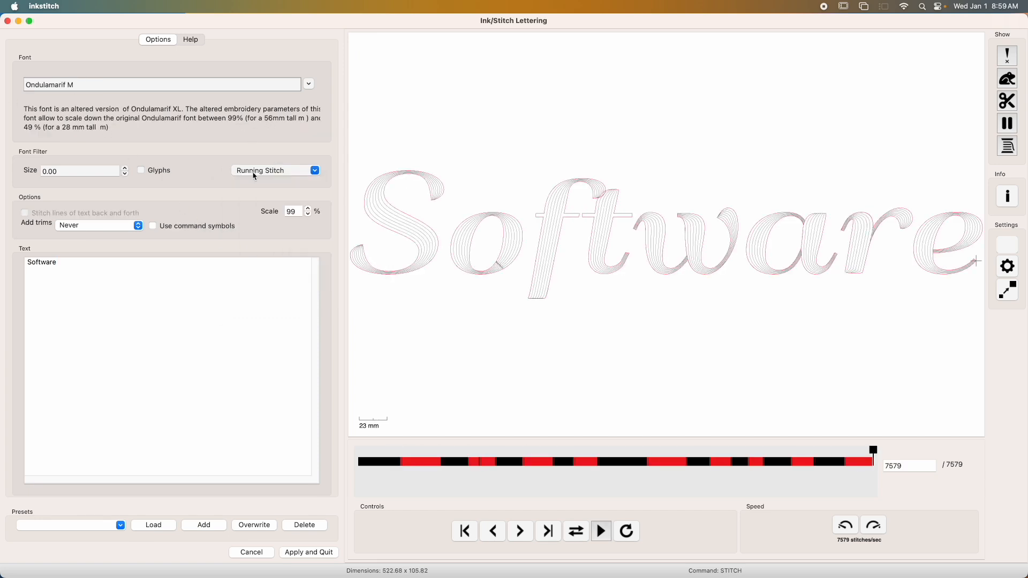
left_click(309, 86)
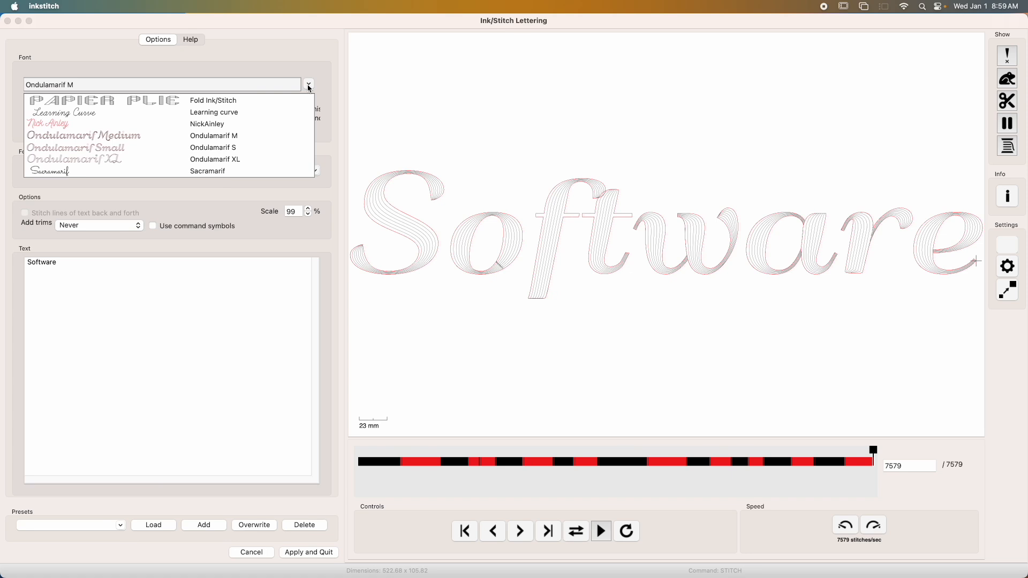
left_click(49, 171)
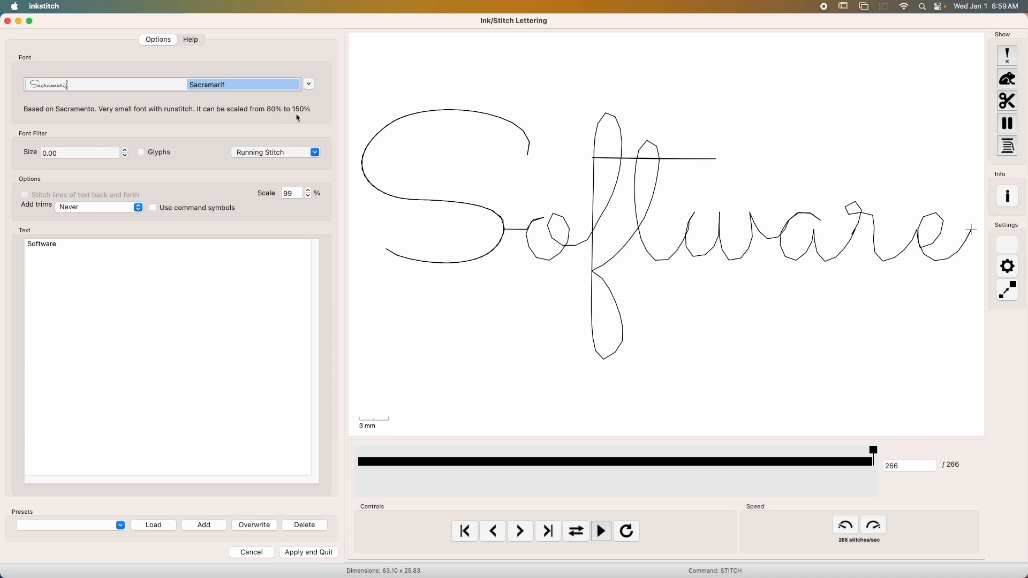
- Scale the Software lettering to 150%, checking its dimensions in the design info before and after the change
left_click(1008, 198)
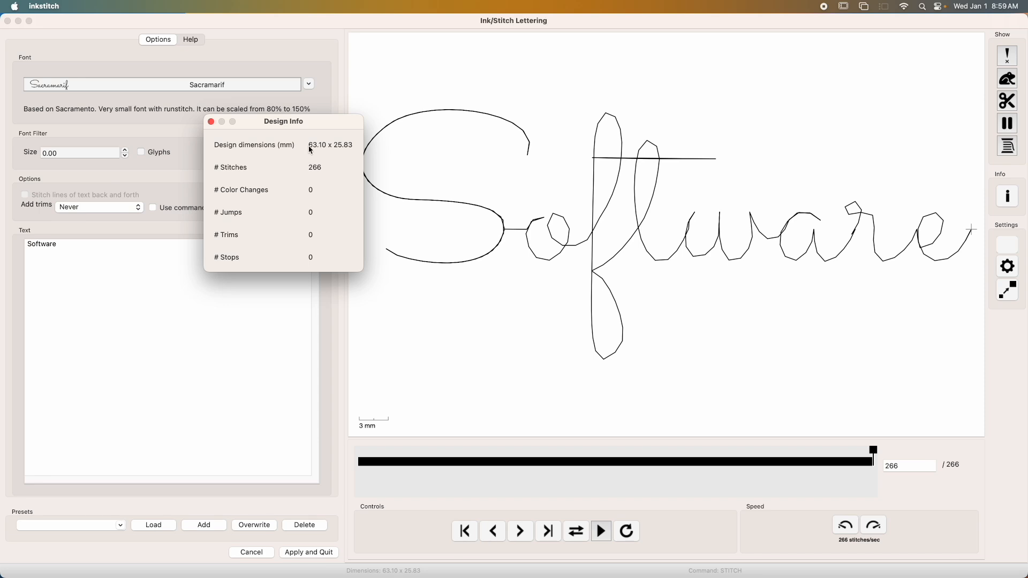
left_click(211, 123)
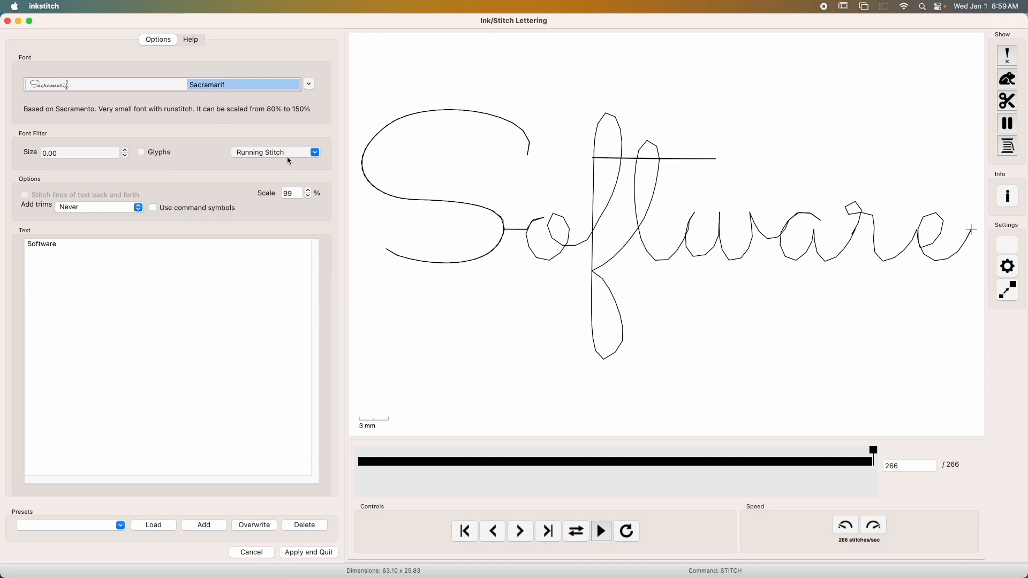
left_click(309, 192)
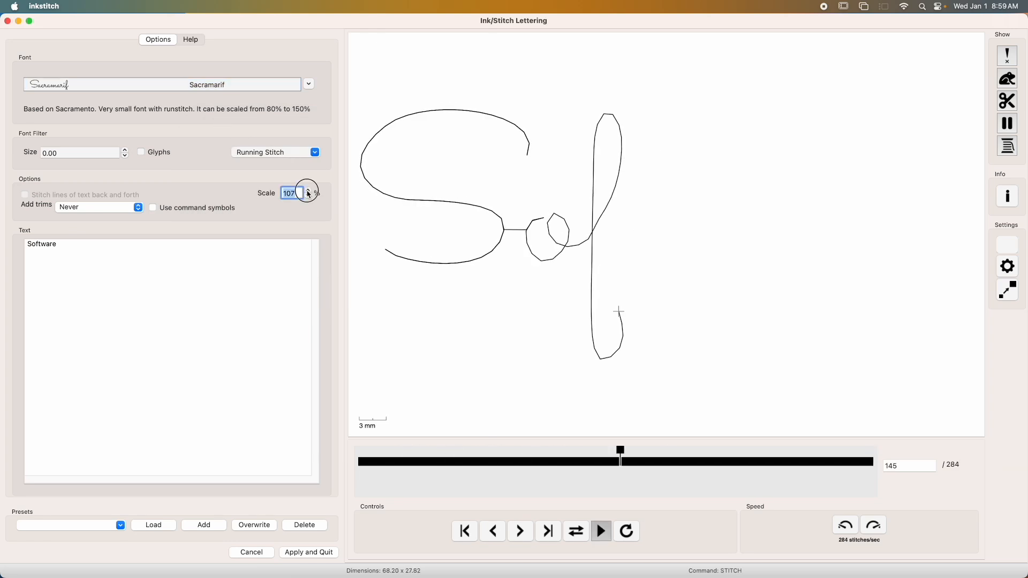
left_click(310, 192)
left_click(309, 192)
left_click(309, 192)
left_click(309, 192)
left_click(309, 192)
left_click(309, 192)
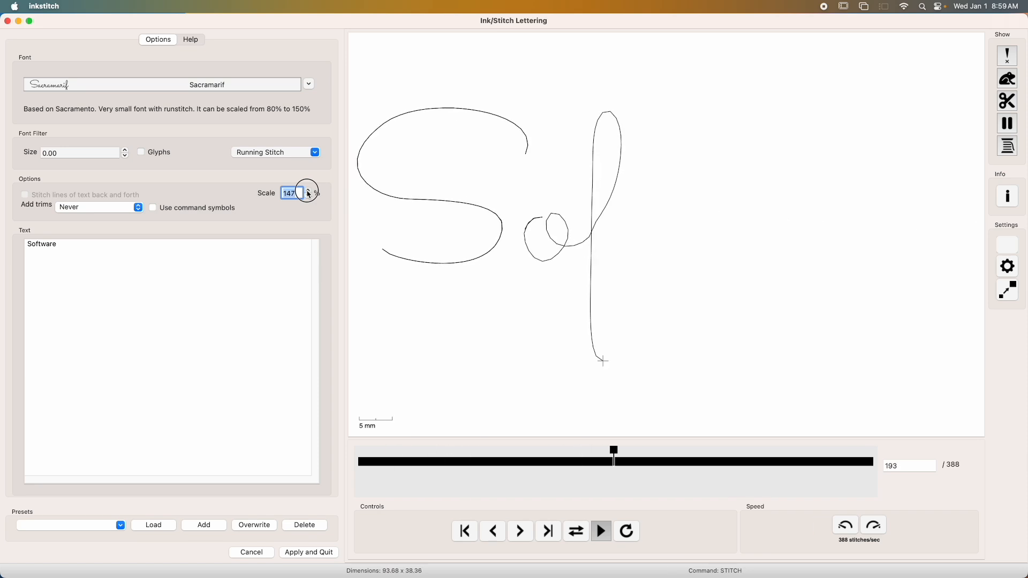
left_click(1013, 200)
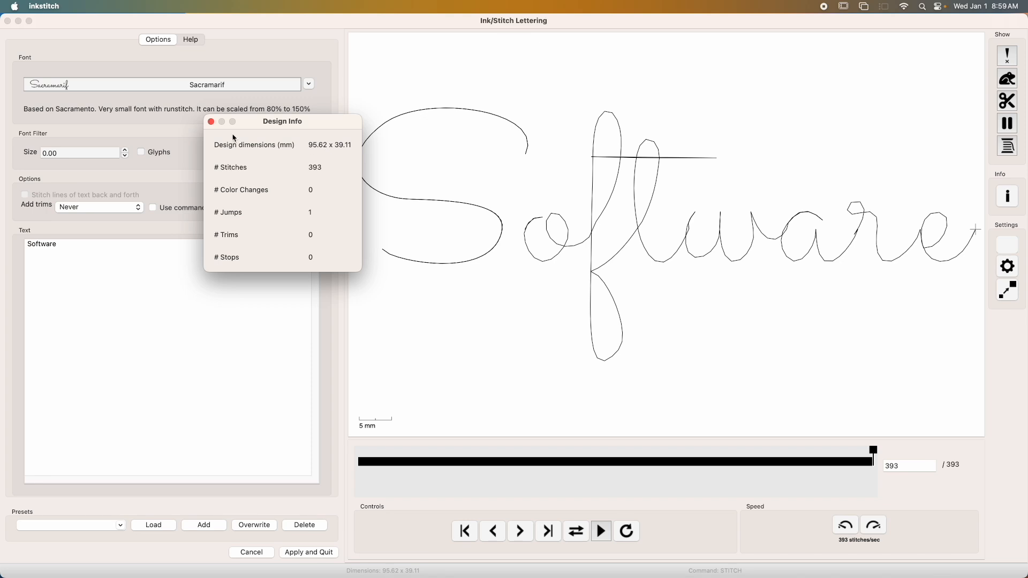
left_click(211, 122)
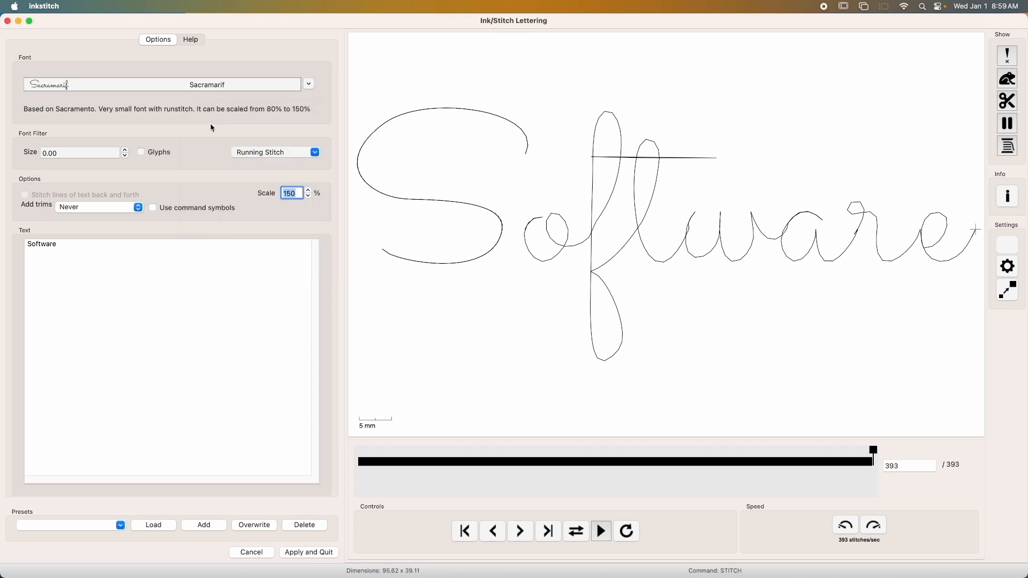
- Apply the Software lettering and place it below Embroidery at about Y 59.8 mm, centred horizontally on the page
left_click(307, 553)
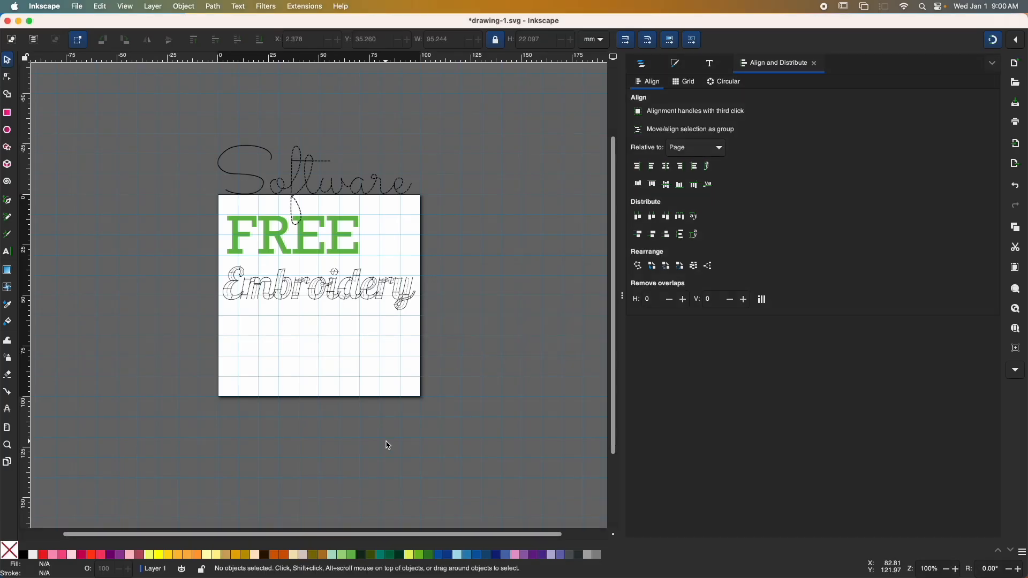
left_click_drag(313, 186, 320, 357)
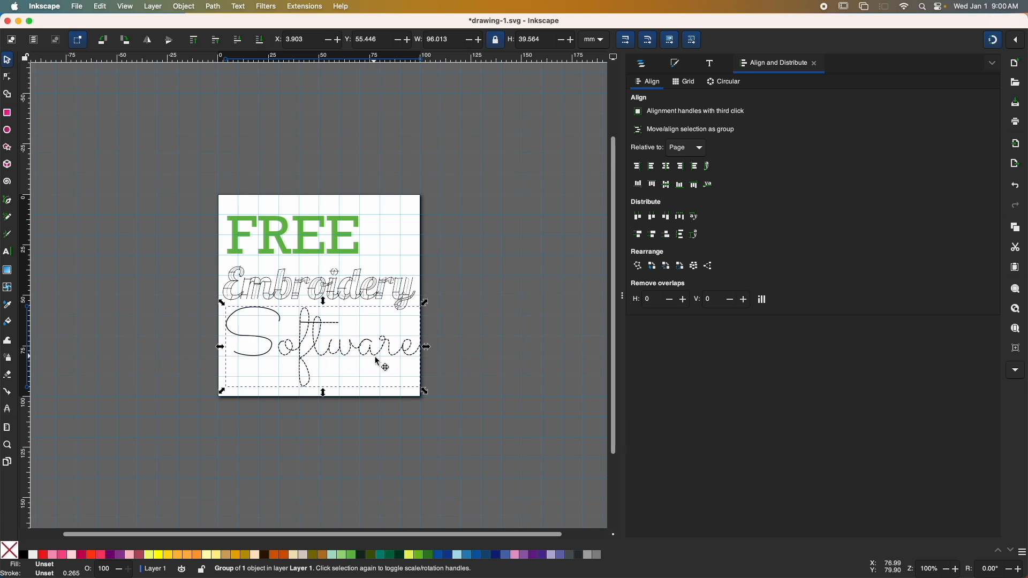
left_click_drag(361, 356, 346, 358)
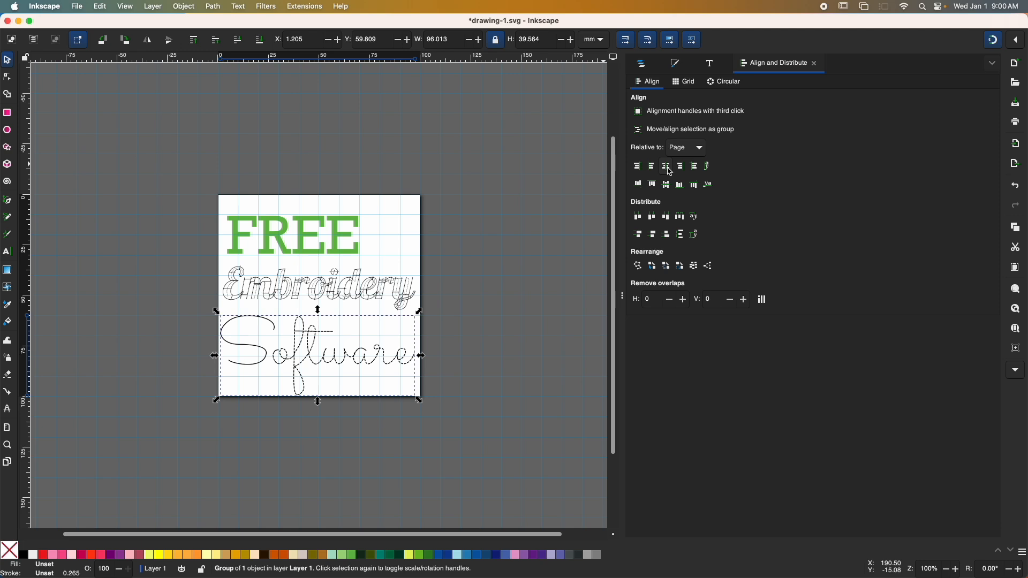
left_click(670, 170)
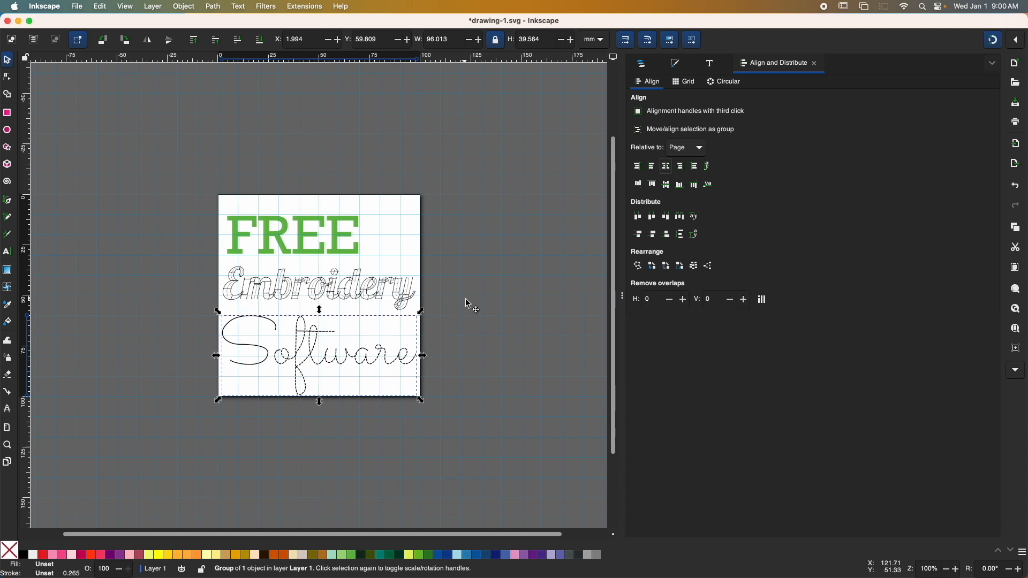
- Move the Embroidery lettering slightly down towards Software and the FREE group to about X 2.4 mm, Y 13.6 mm
left_click(326, 287)
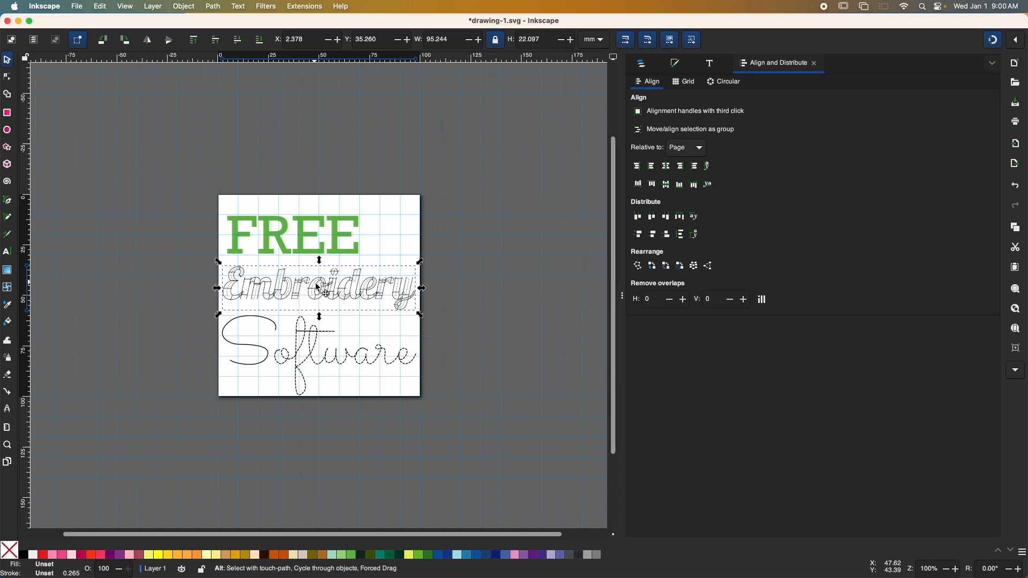
mouse_move(318, 288)
left_mouse_down()
mouse_move(328, 309)
mouse_move(324, 276)
mouse_move(320, 297)
left_mouse_up()
left_click(334, 248)
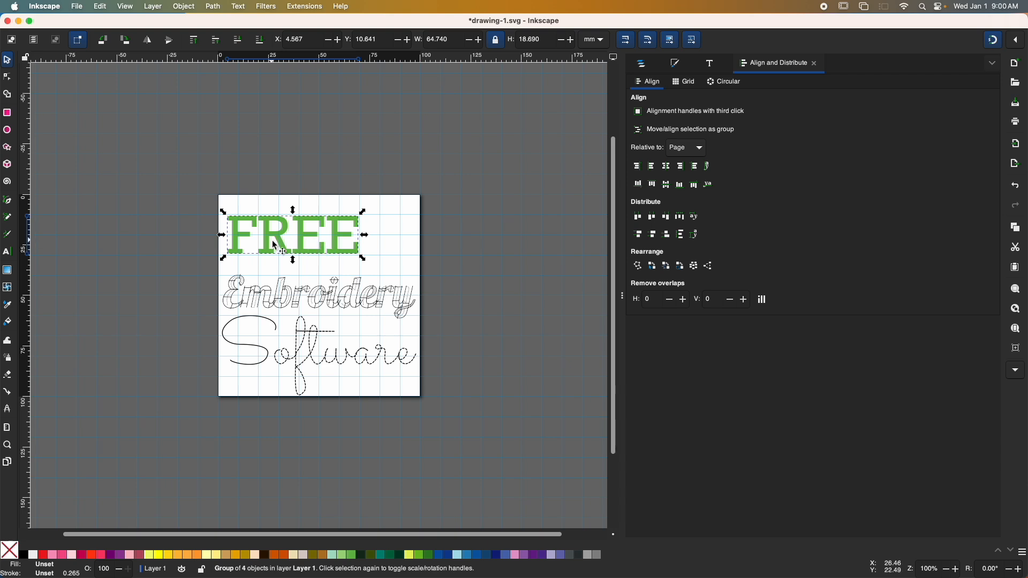
left_click_drag(308, 247, 309, 252)
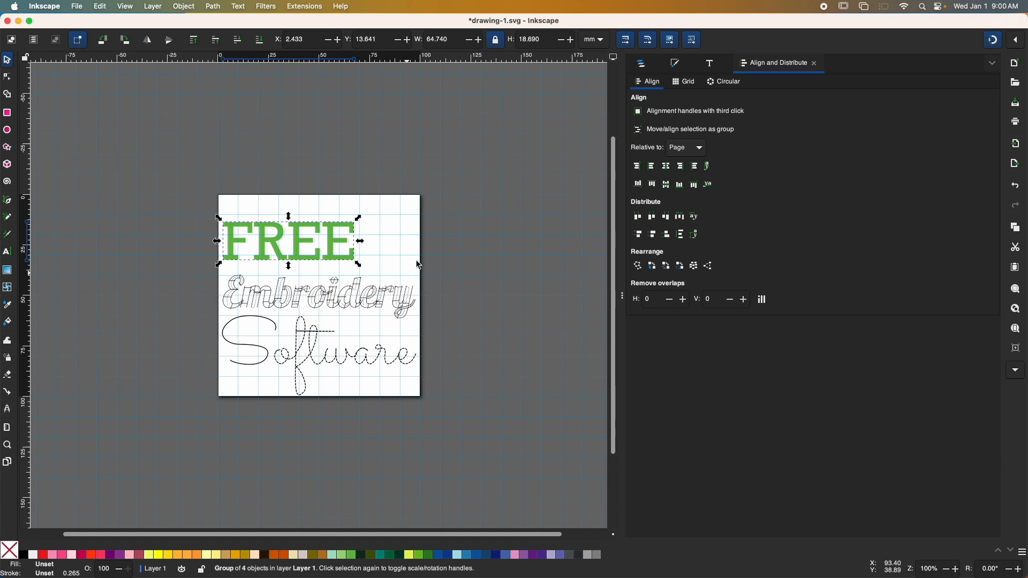
left_click(346, 169)
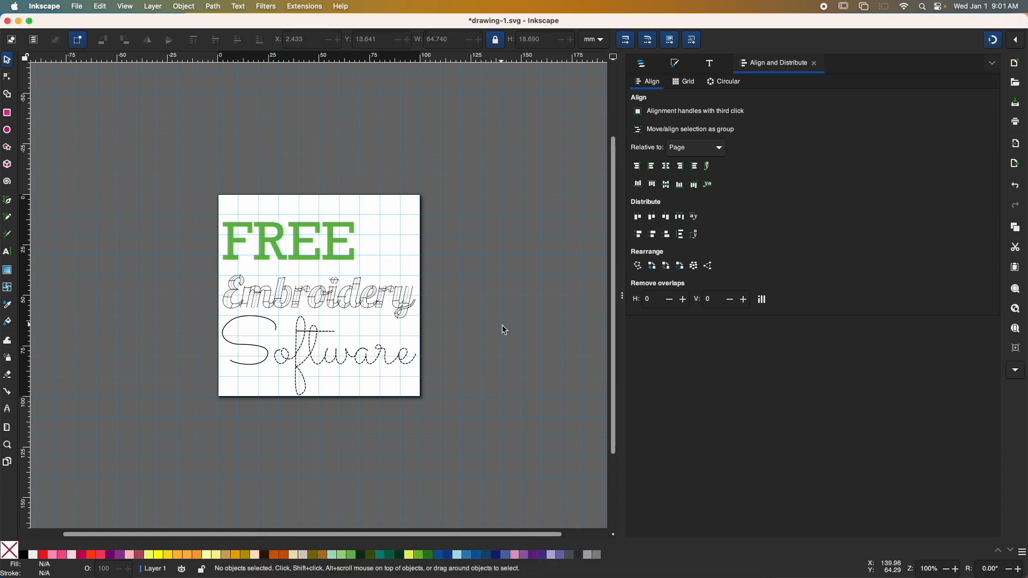
mouse_move(389, 571)
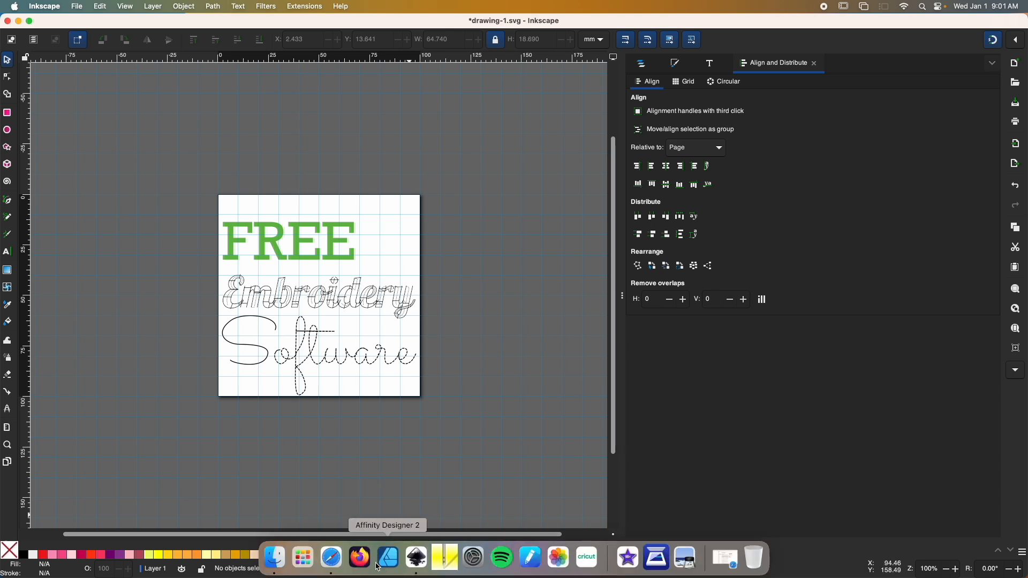
- Switch to Safari and look through the Ink/Stitch Font Library, examining the Ink/Stitch font page and the glyphs and dimensions of TT Masters
left_click(339, 561)
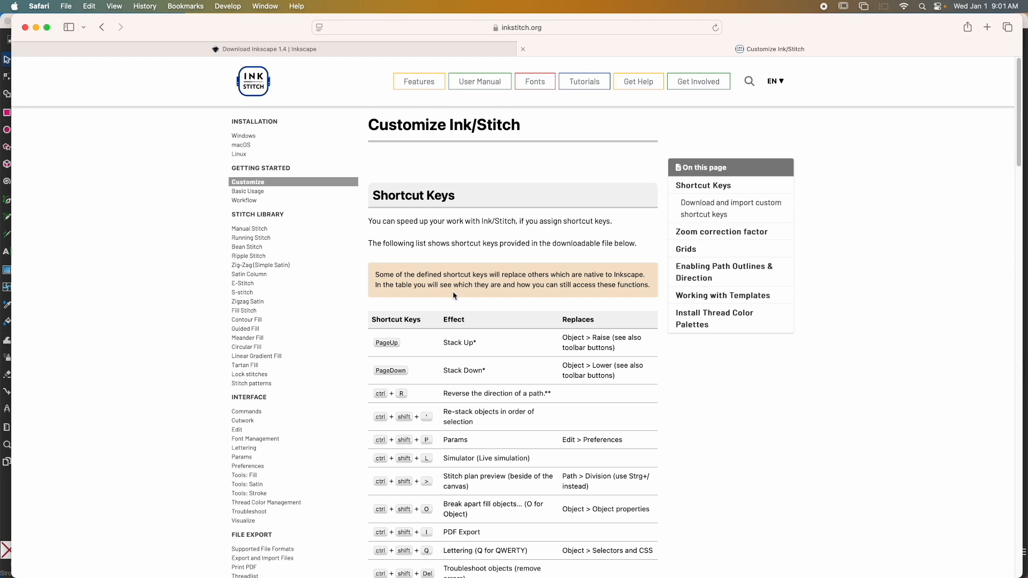
left_click(532, 86)
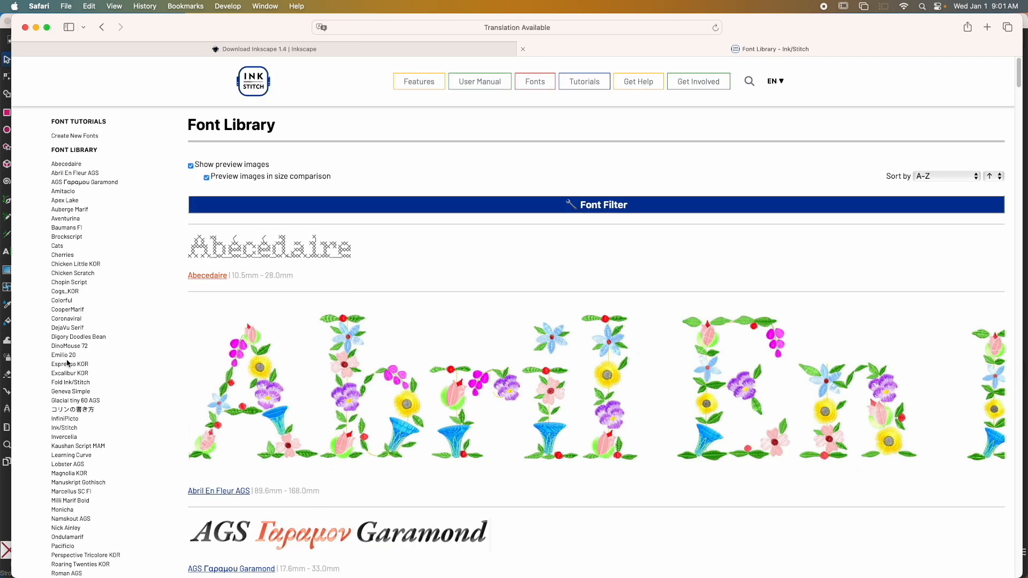
scroll(80, 363, "down", 5)
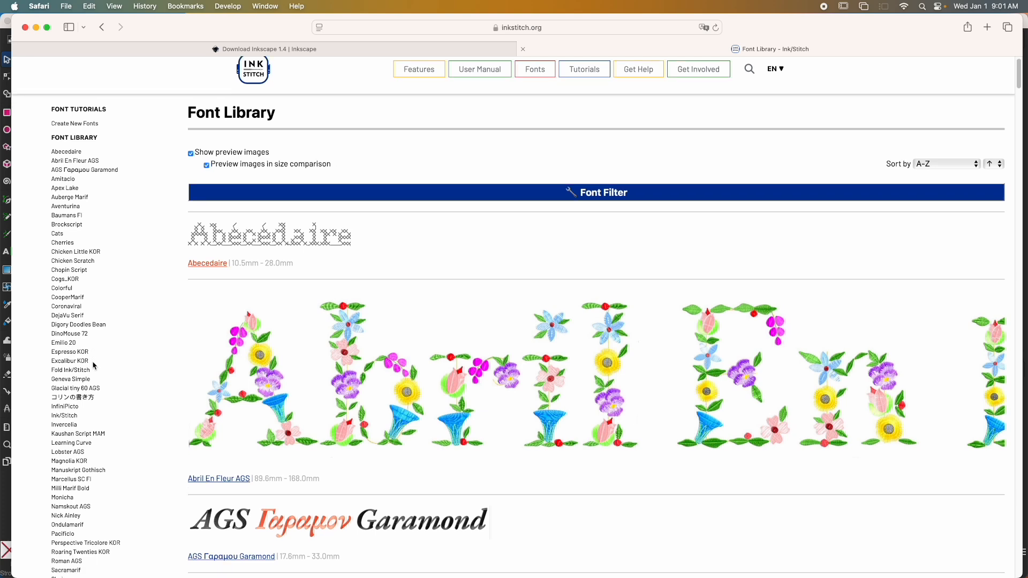
scroll(93, 366, "up", 1)
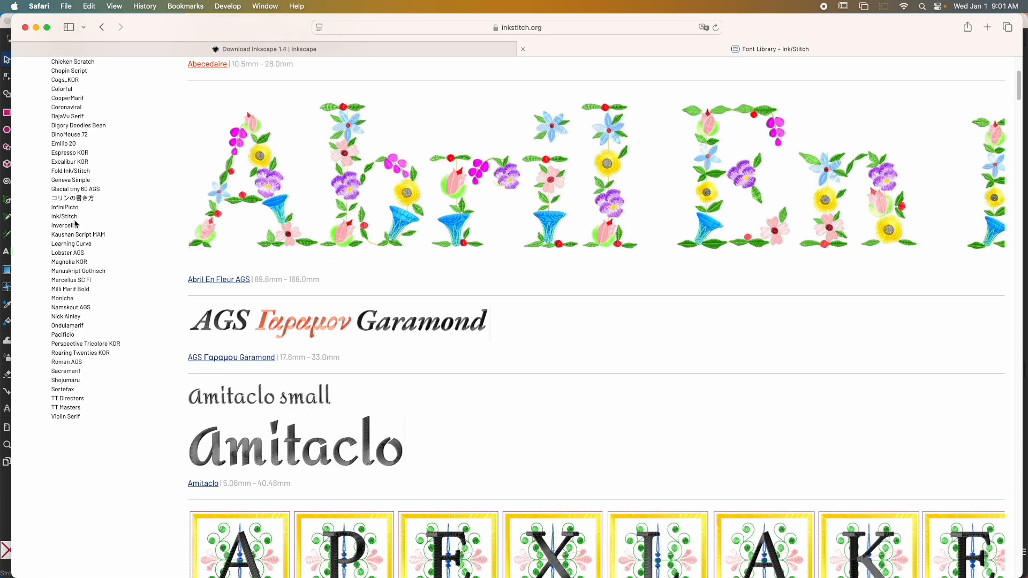
left_click(74, 219)
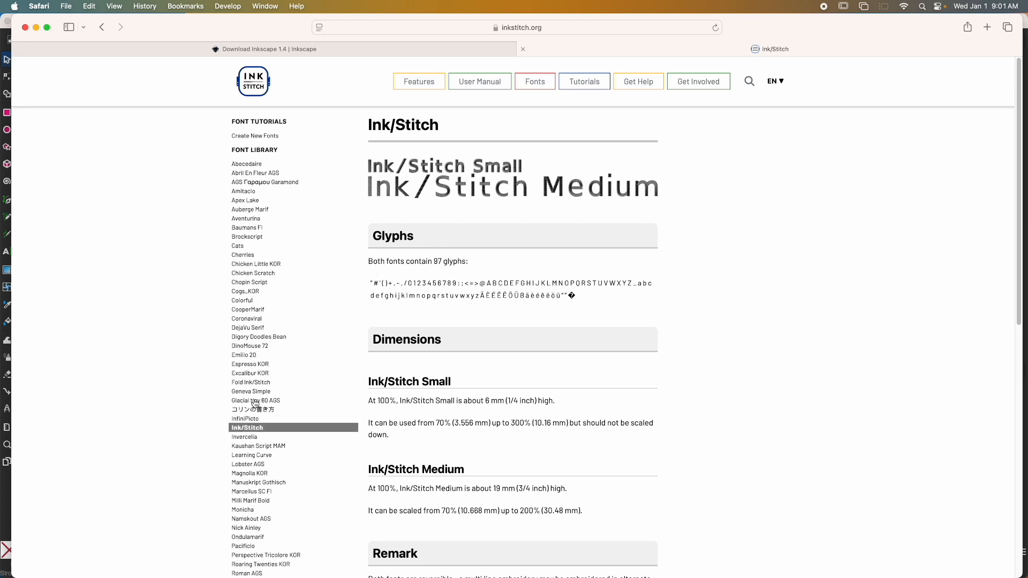
scroll(256, 404, "down", 5)
left_click(249, 487)
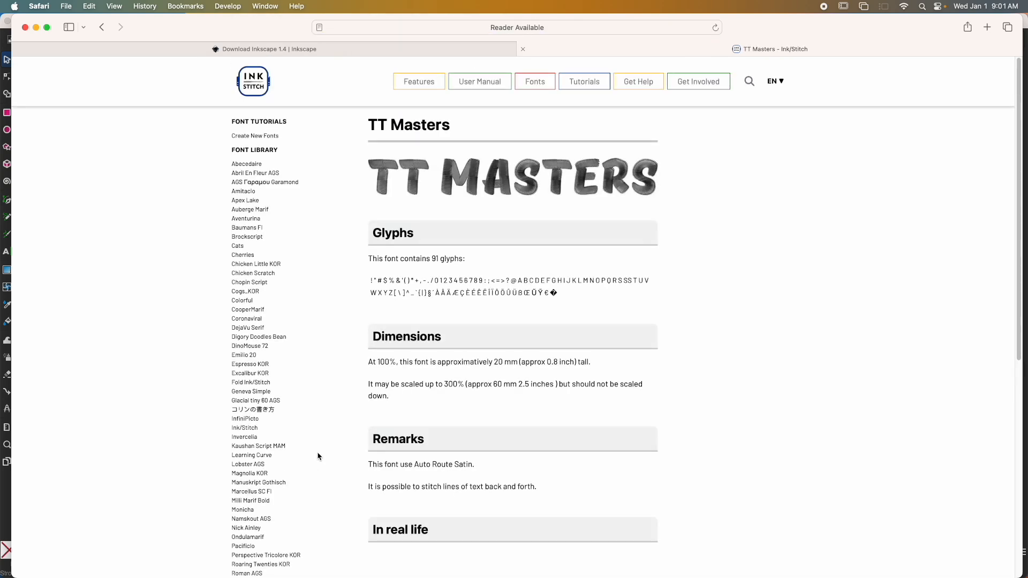
double_click(385, 280)
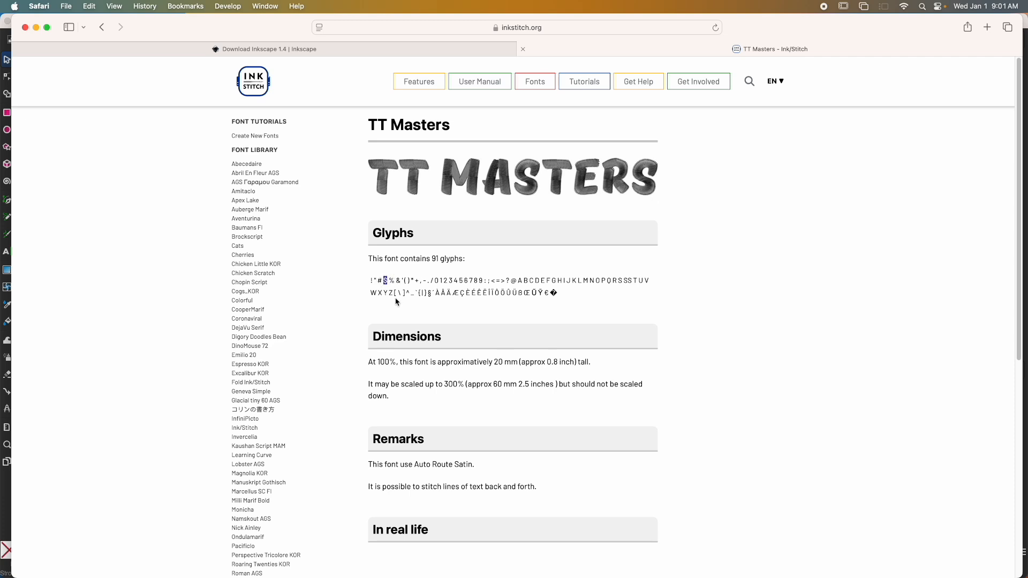
left_click(36, 28)
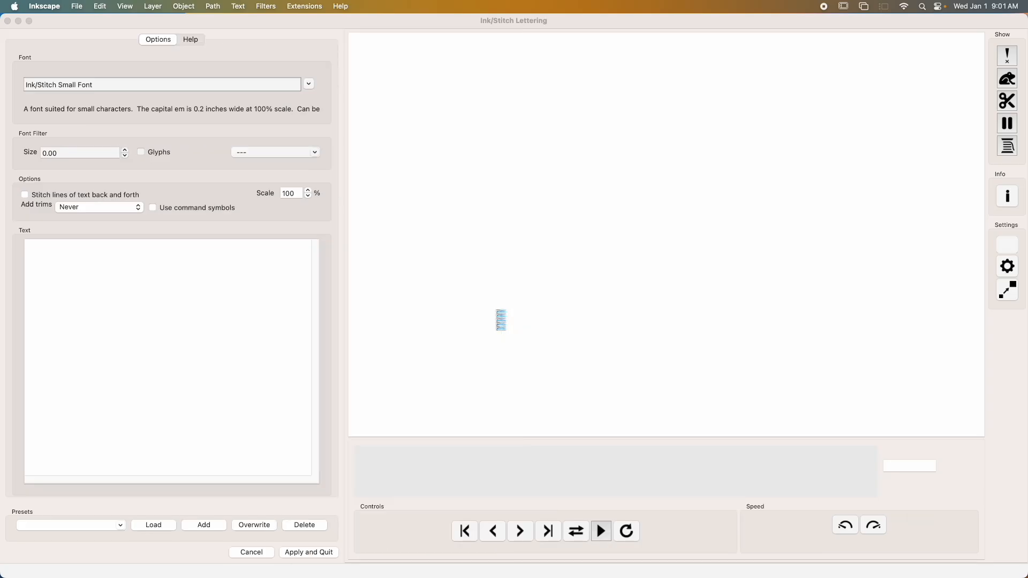
- Enter "$" as the new lettering text and set its font to TT Masters
left_click(54, 250)
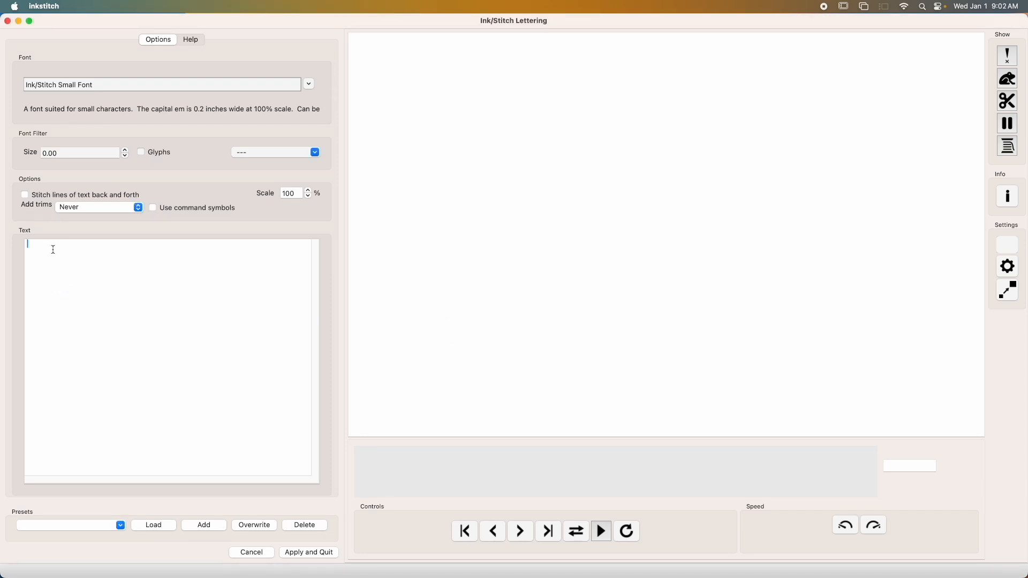
type("$")
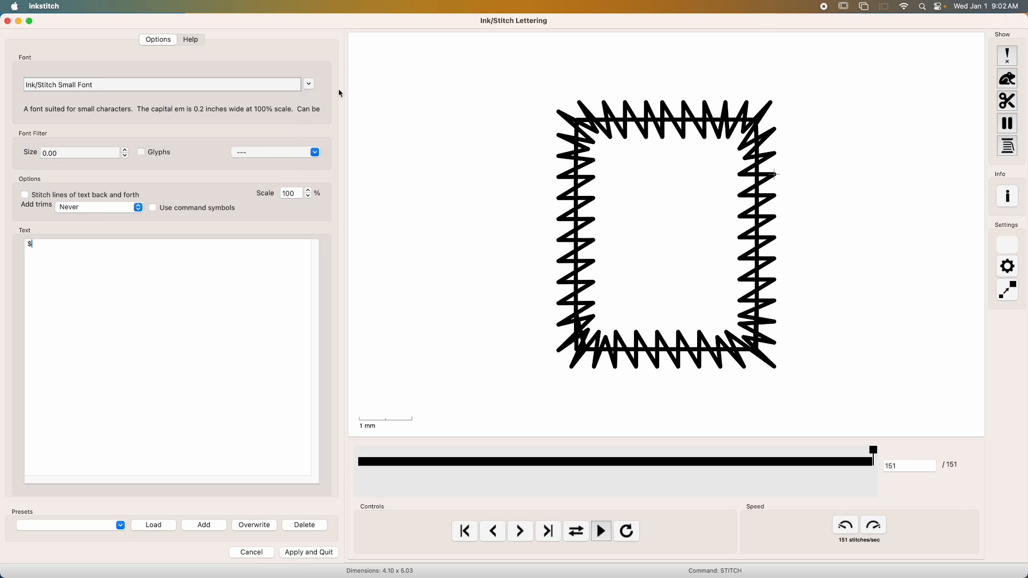
left_click(308, 86)
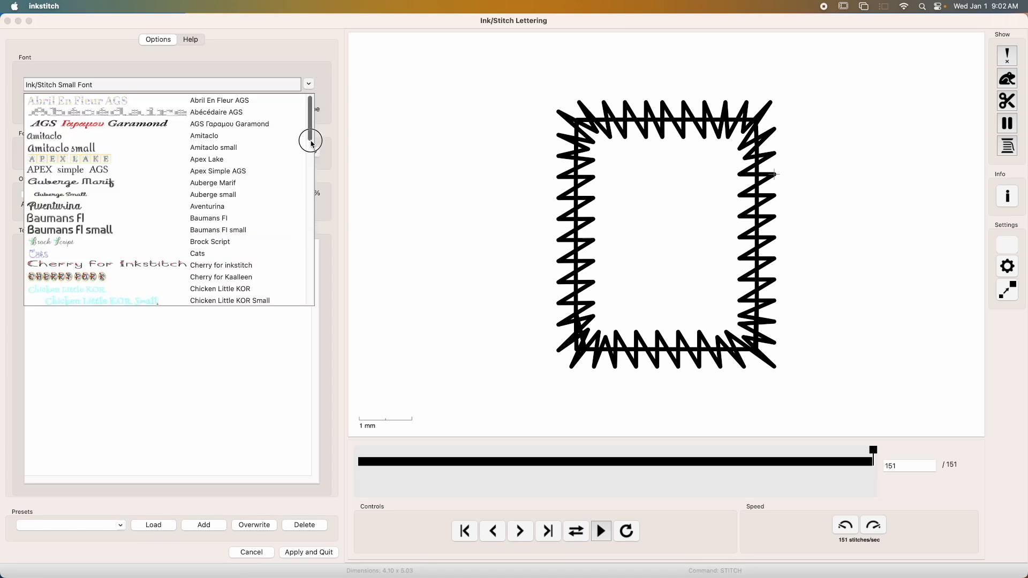
scroll(309, 240, "down", 10)
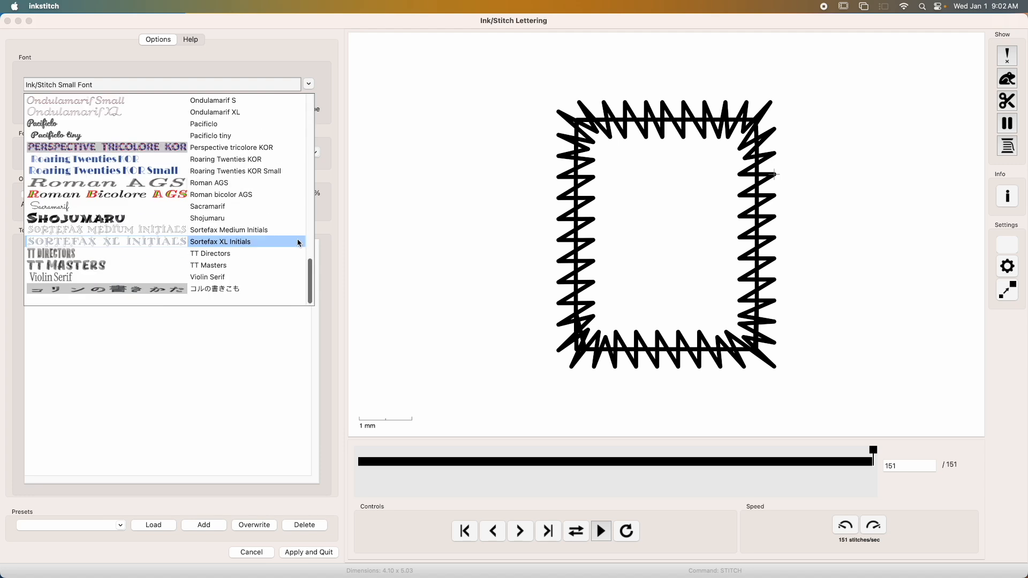
left_click(83, 264)
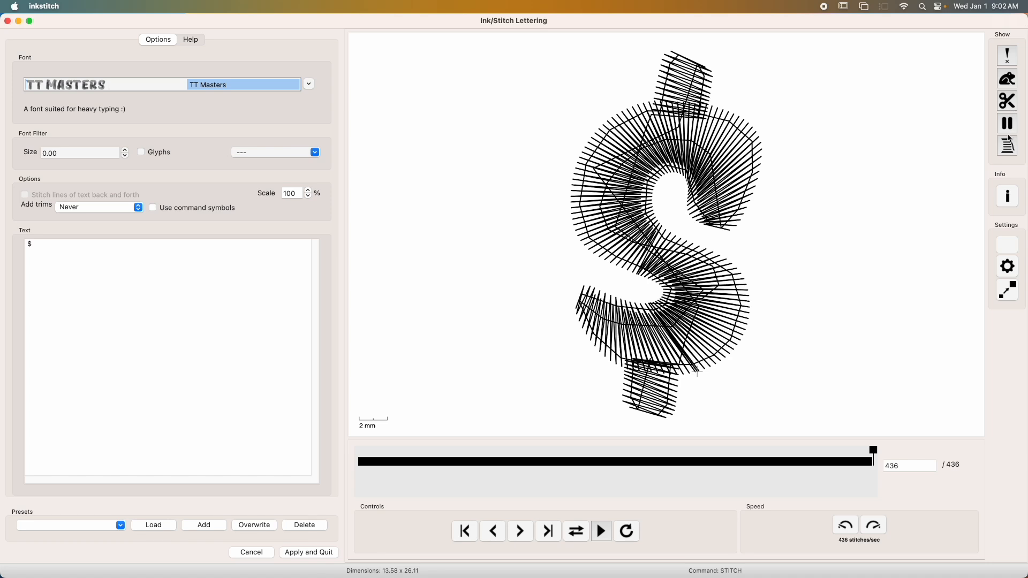
- After checking its design info, apply the dollar-sign lettering and place it to the right of FREE at about X 72.3 mm, Y 8 mm
left_click(1007, 197)
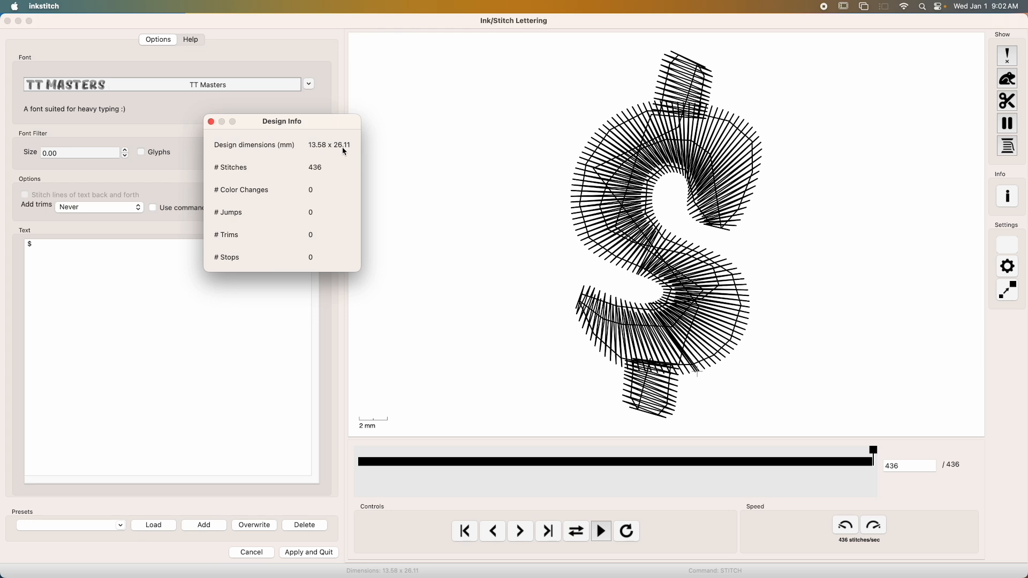
left_click(212, 122)
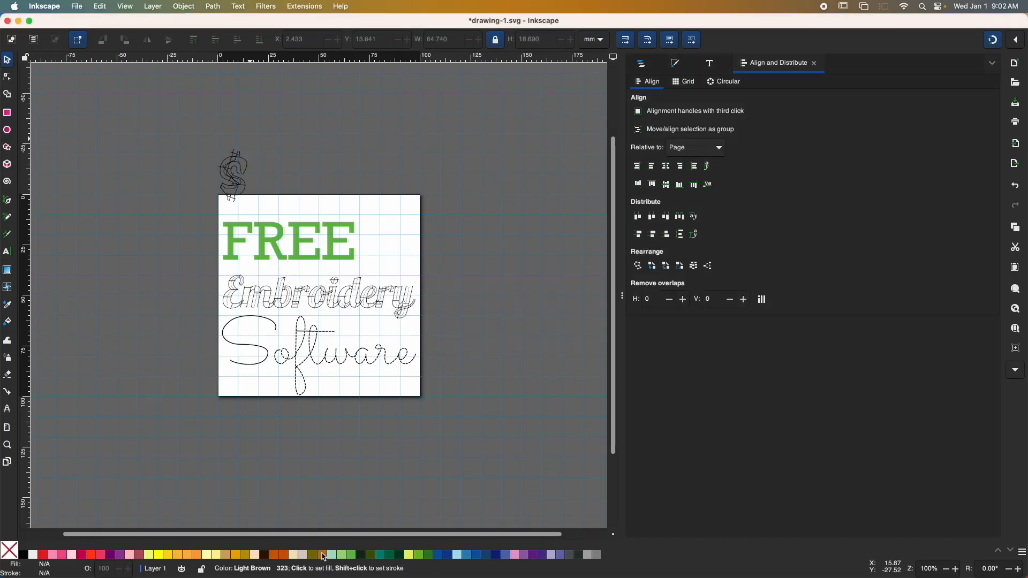
left_click(240, 189)
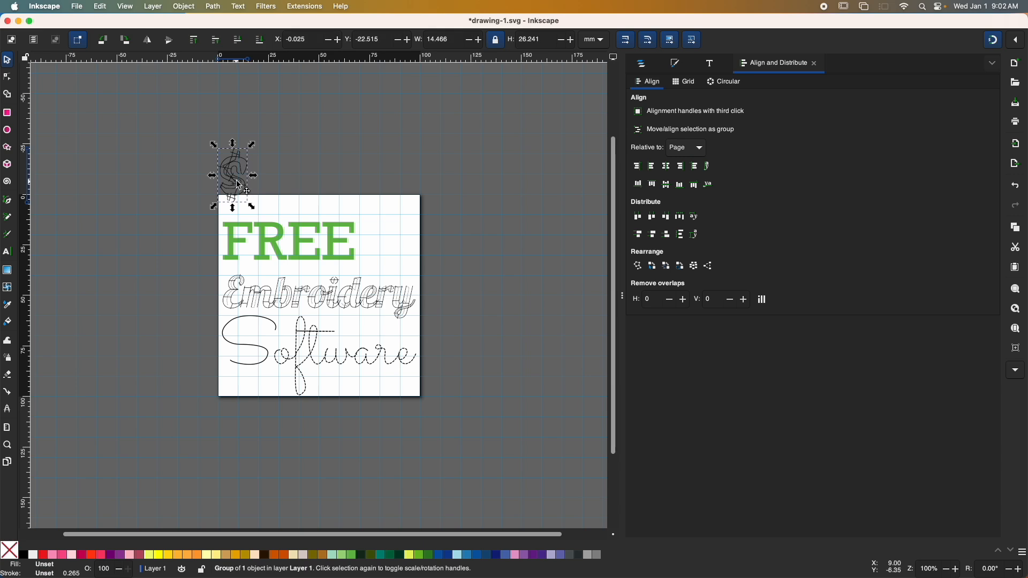
left_click_drag(240, 189, 391, 247)
- Nudge the FREE group right towards the dollar sign, to X 4.55 mm, keeping its vertical position
left_click(283, 242)
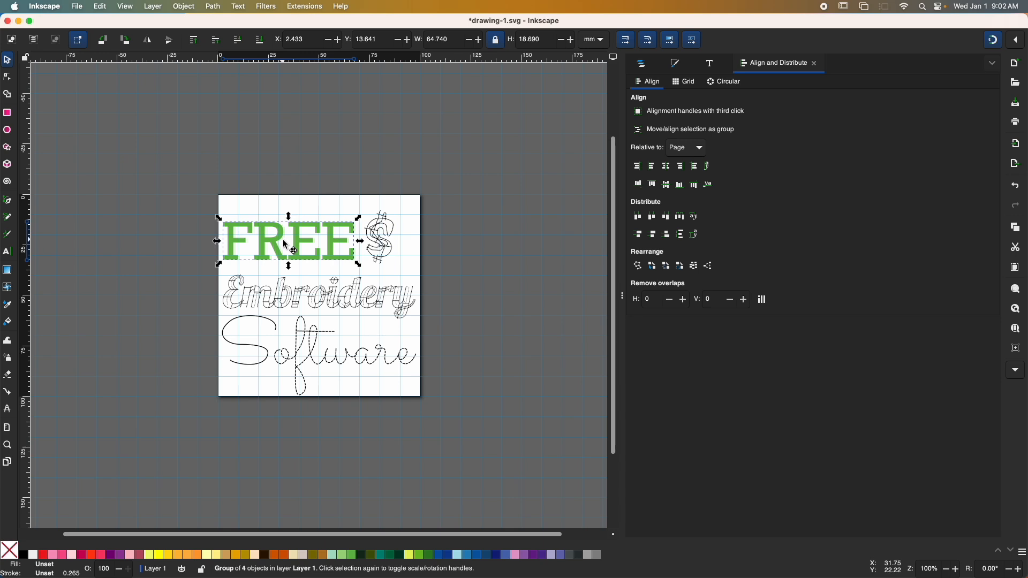
left_click(286, 245)
left_click(297, 231)
key("Right")
key("Right")
key("Right")
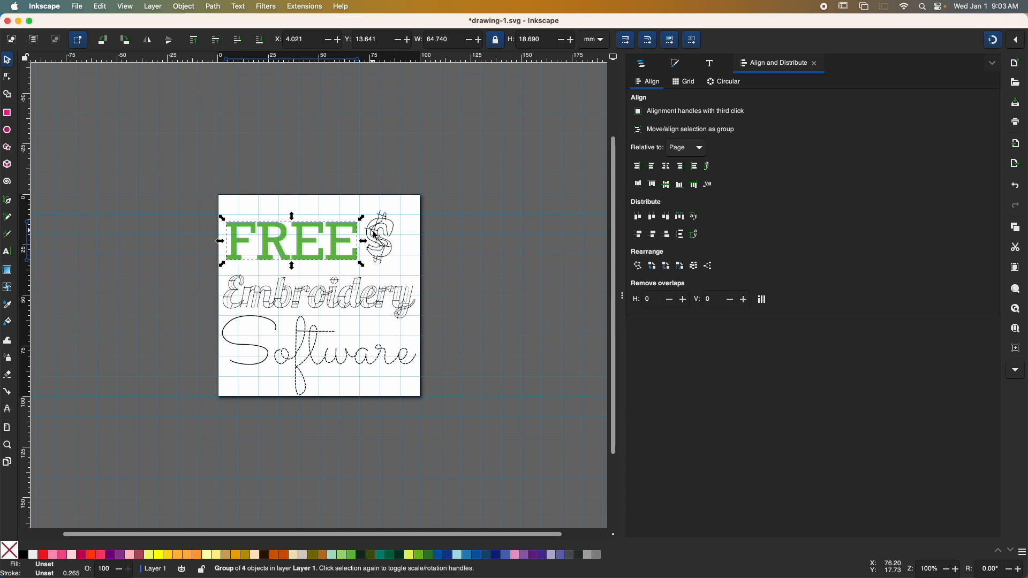
key("alt+Right")
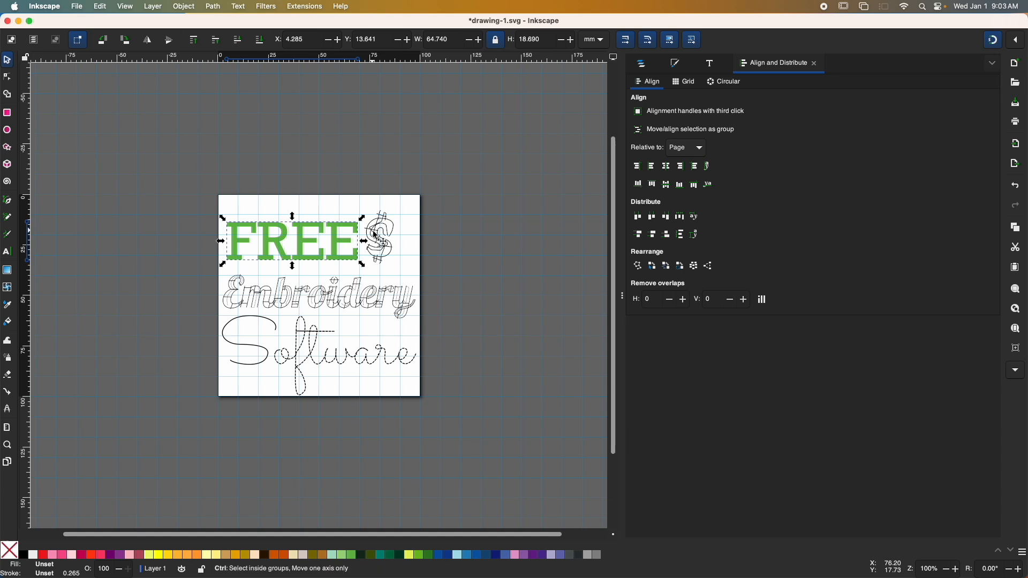
key("alt+Right")
key("alt+Right")
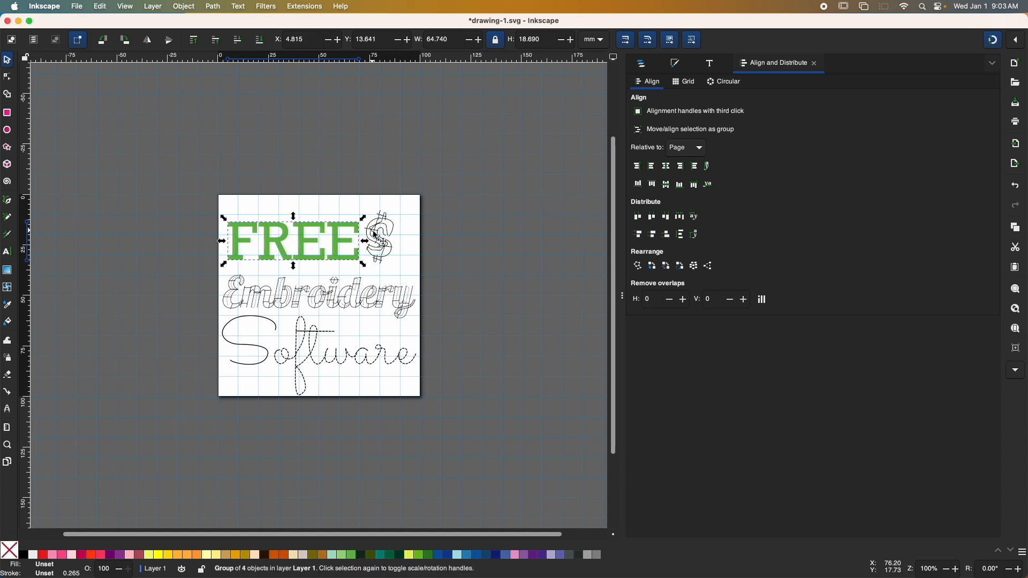
key("alt+Right")
key("alt+Left")
key("alt+Left")
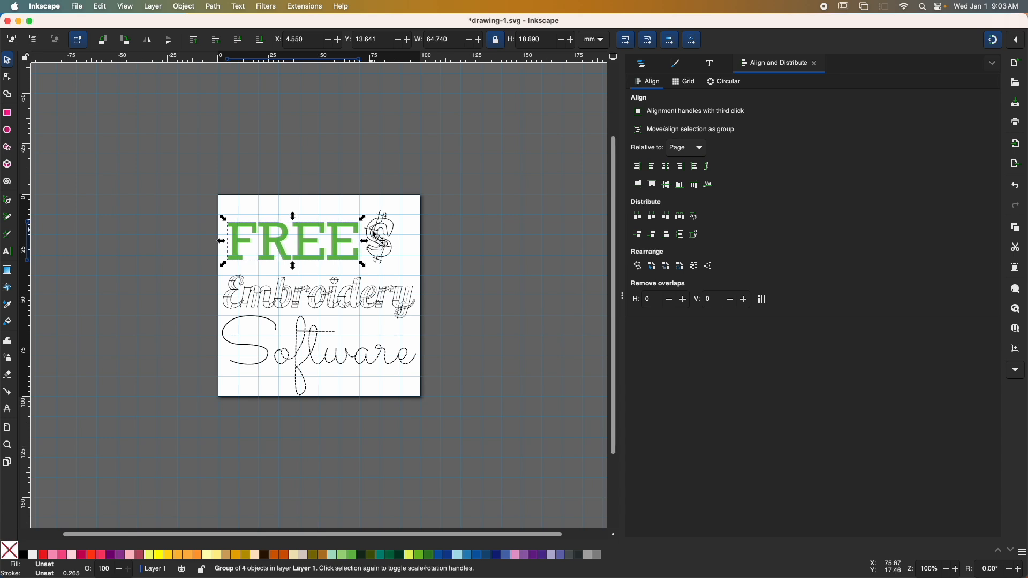
left_click(438, 236)
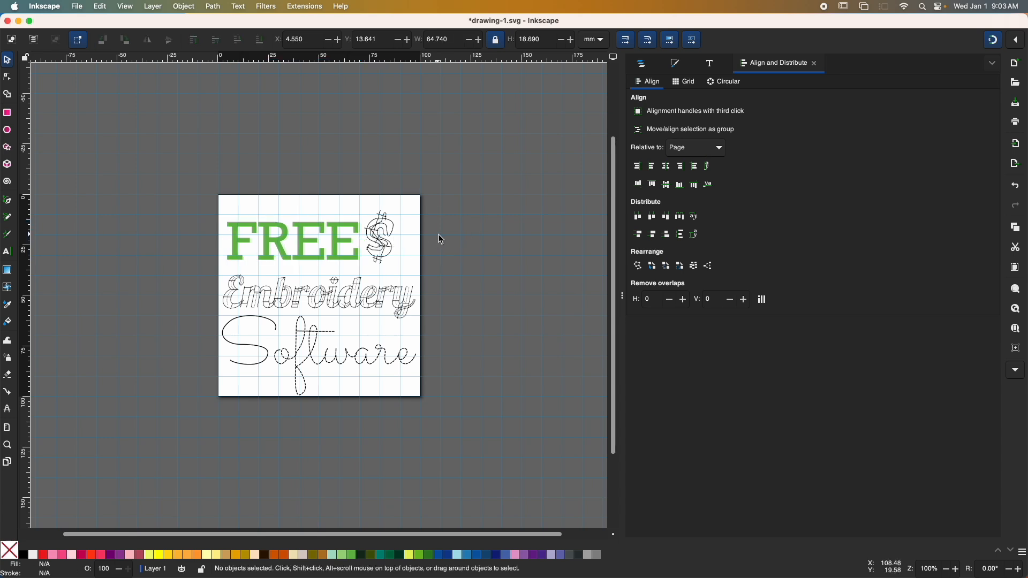
- Give the Software lettering a Lilac 612 stroke and no fill
left_click(324, 369)
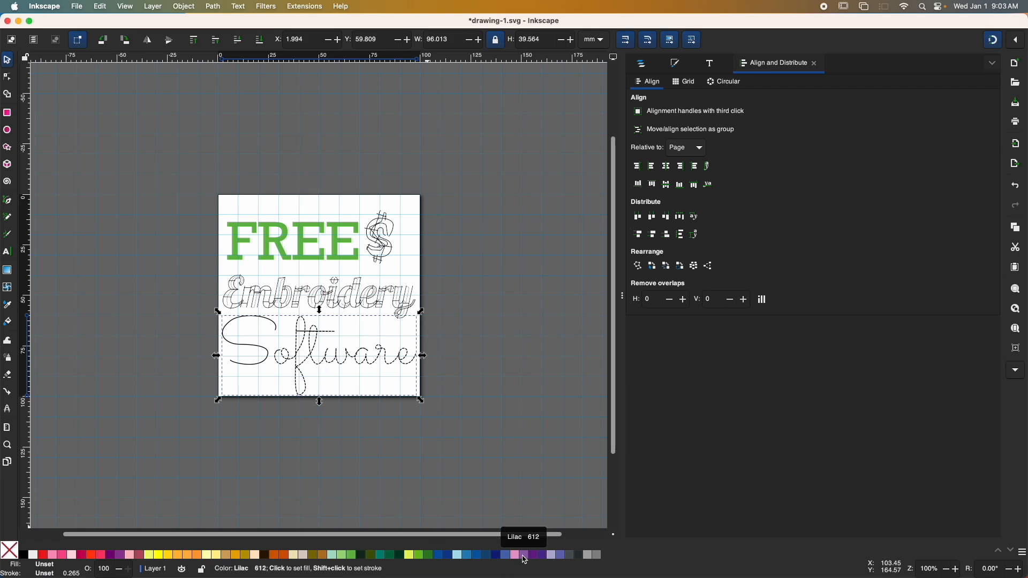
left_click(525, 560)
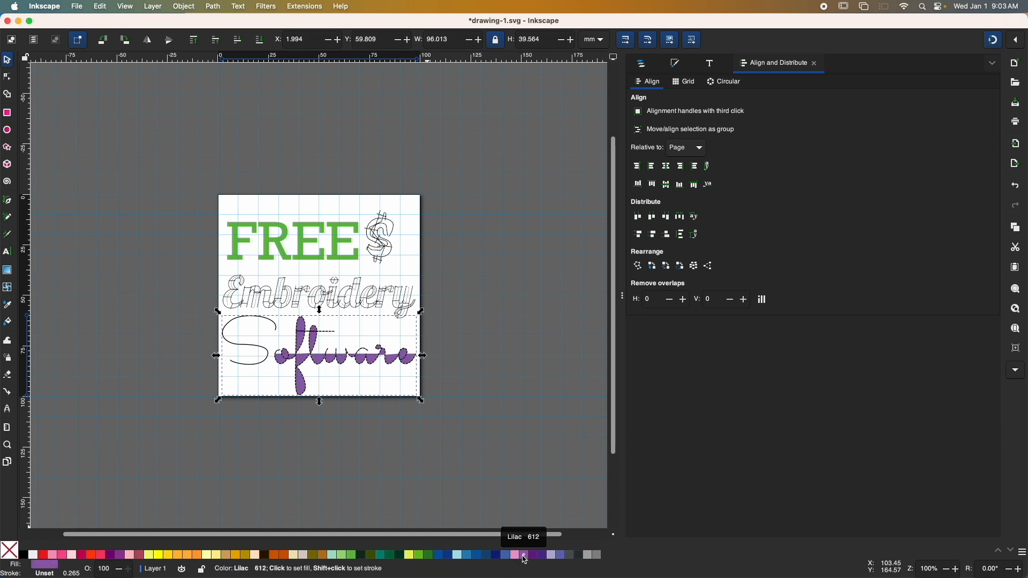
left_click(11, 555)
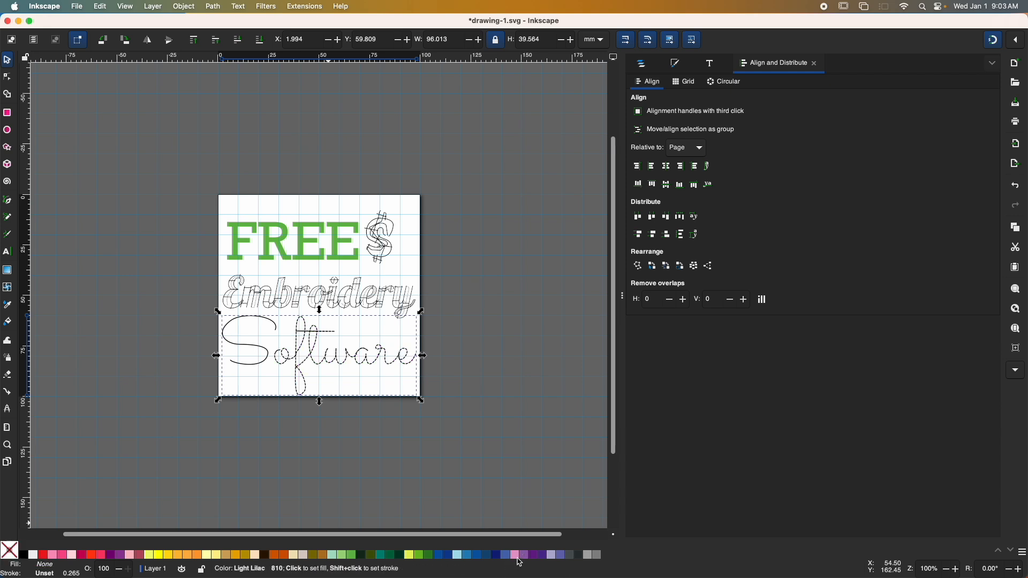
left_click(527, 555, "shift")
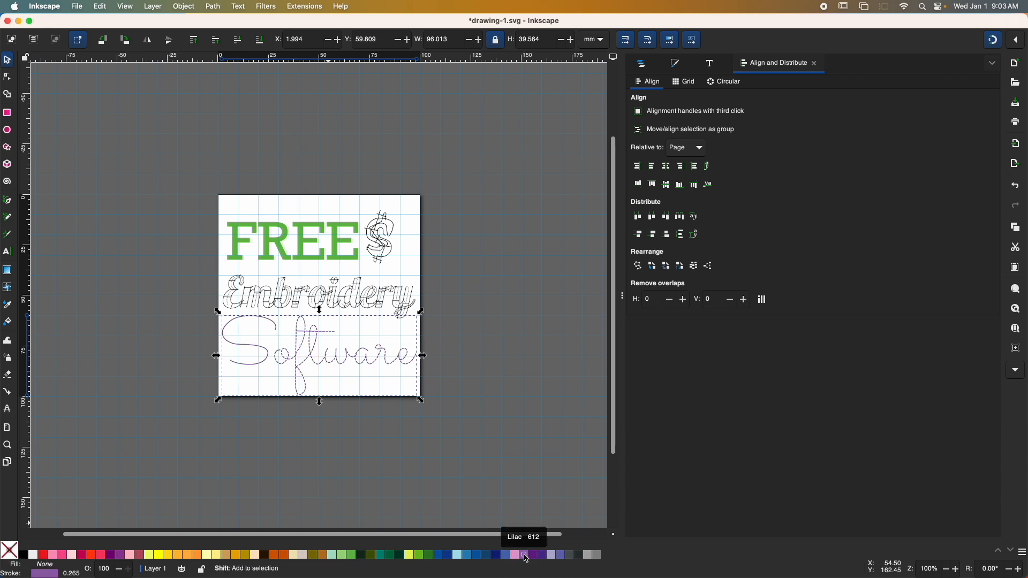
- Set the Embroidery lettering's stroke to Sky Blue 019 and the dollar sign's stroke to the same green as FREE
left_click(378, 312)
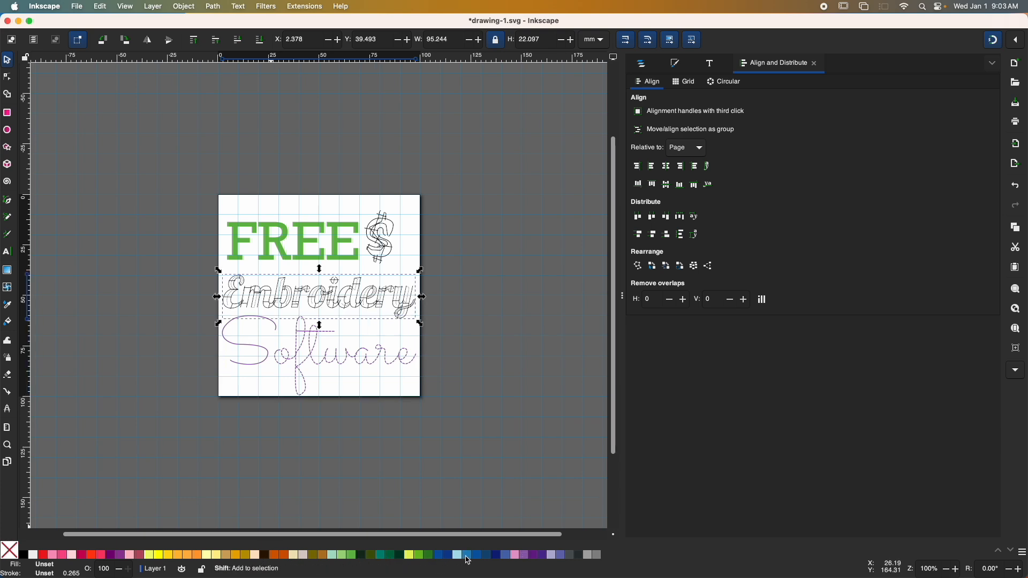
left_click(466, 557, "shift")
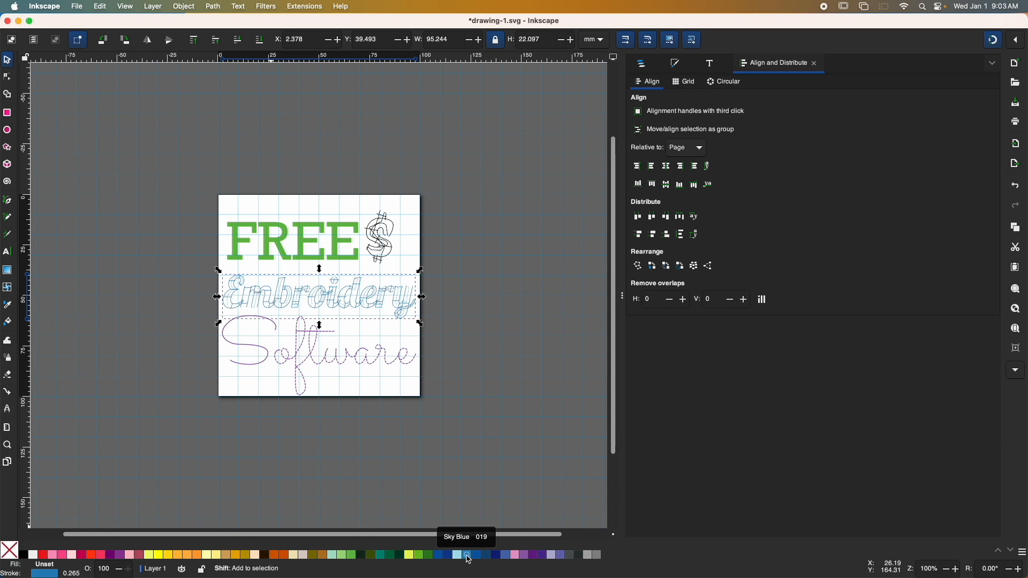
left_click(308, 259)
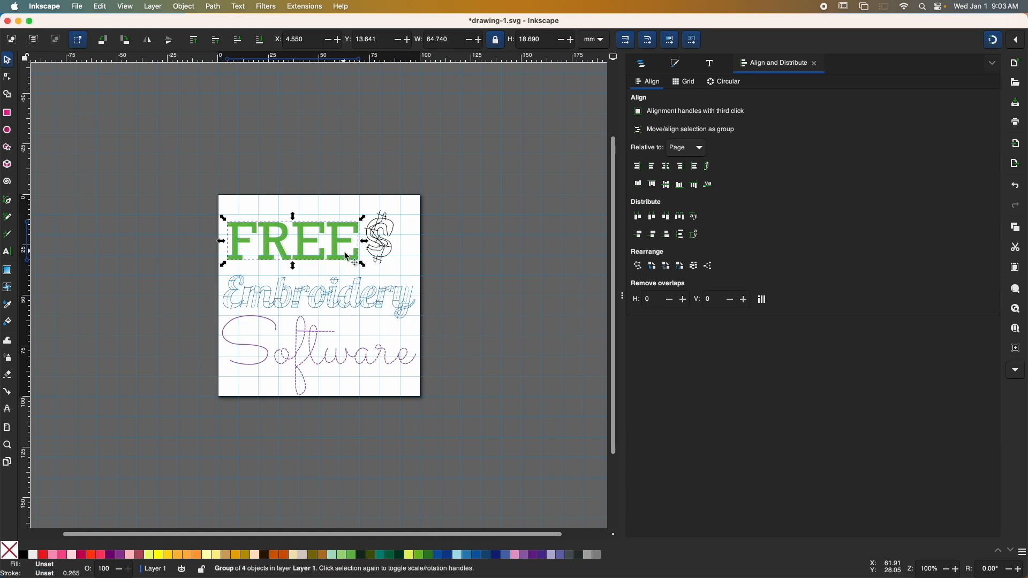
left_click(389, 246)
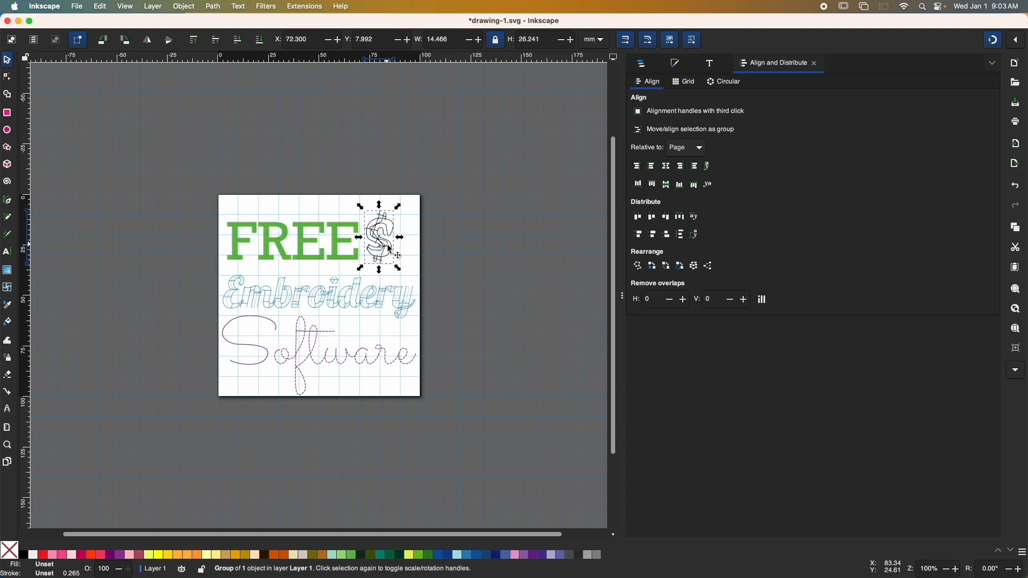
left_click(353, 556)
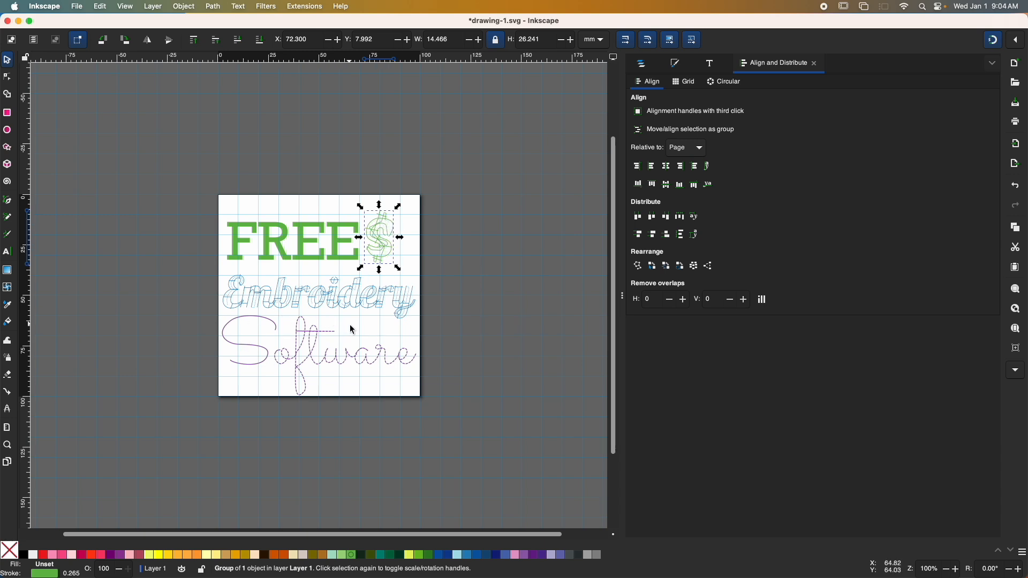
- With nothing selected, open the embroidery parameters to examine the stitch preview of the design, and close them without applying
left_click(260, 139)
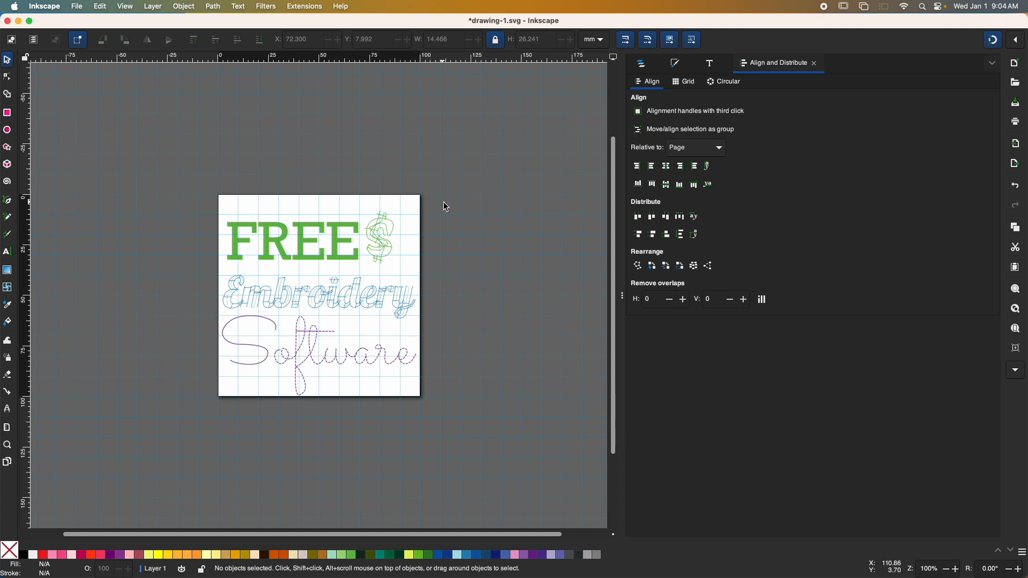
key("ctrl+shift+p")
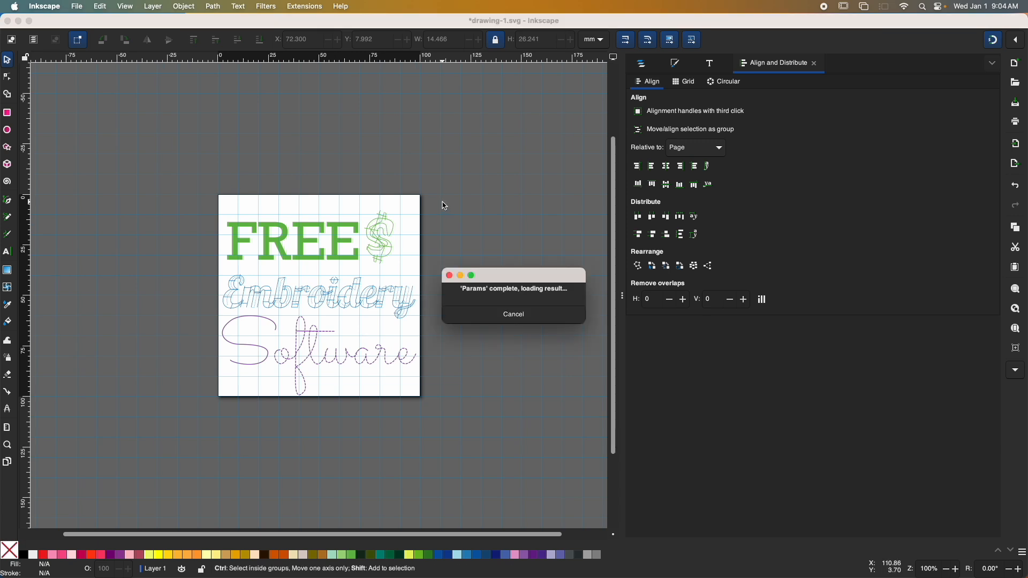
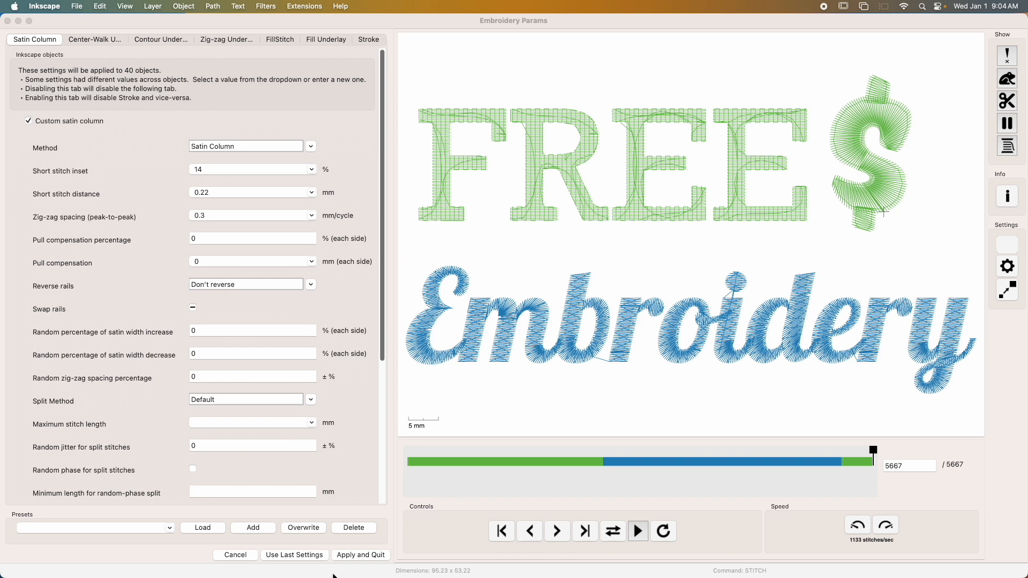
left_click(231, 560)
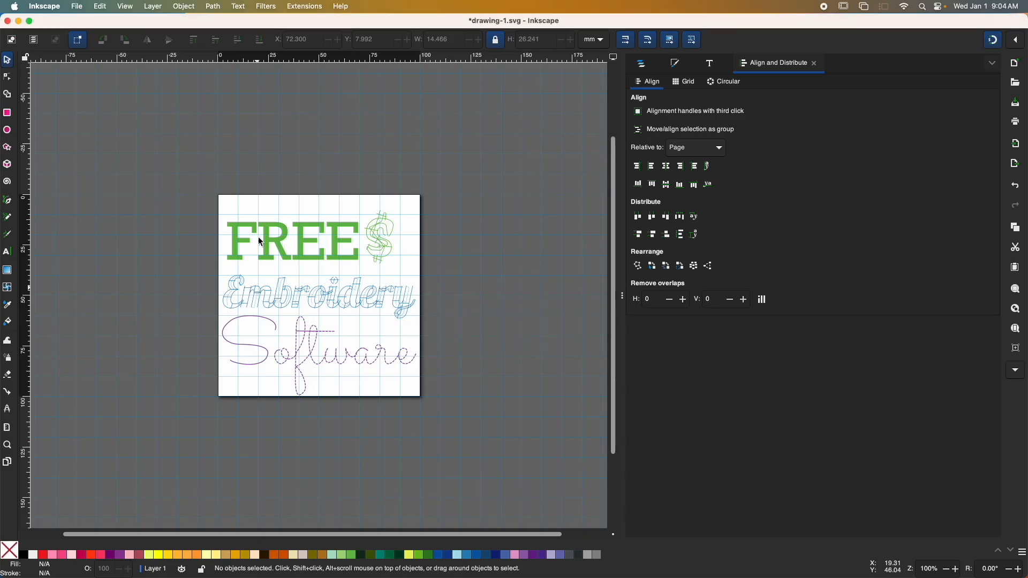
- Run the Ink/Stitch simulator on the whole design to examine the stitching order, and close it
left_click(305, 6)
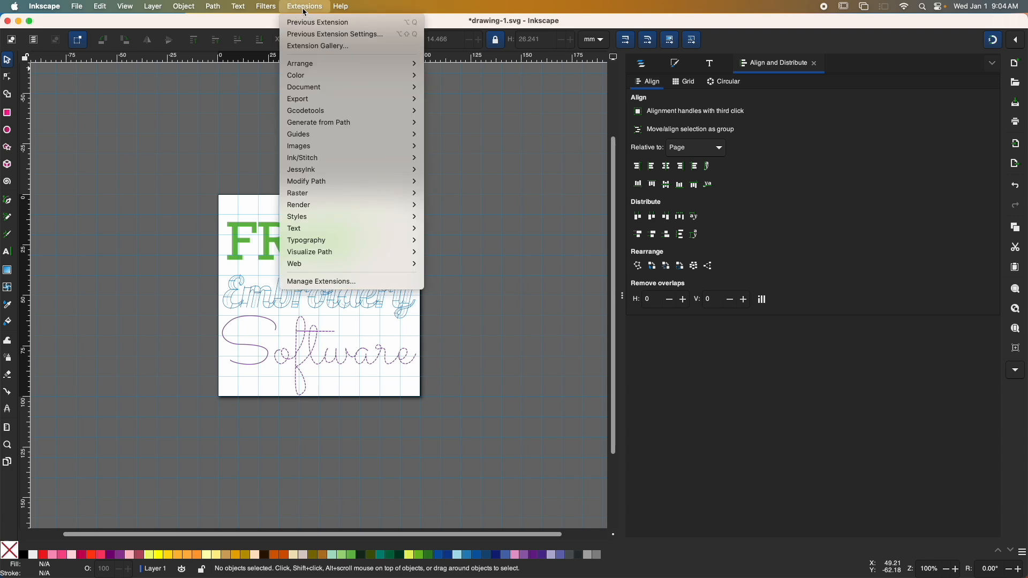
mouse_move(320, 161)
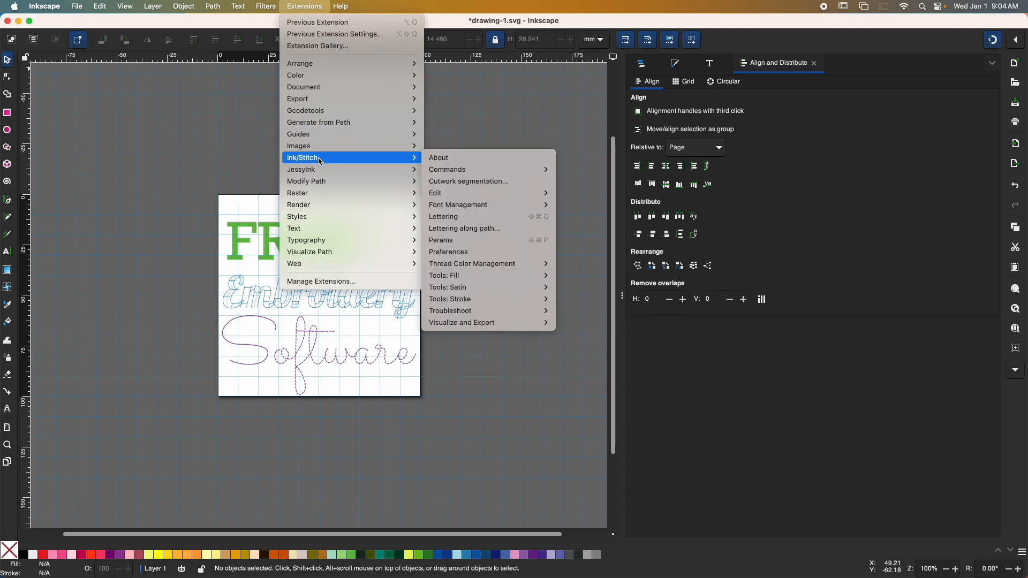
mouse_move(471, 323)
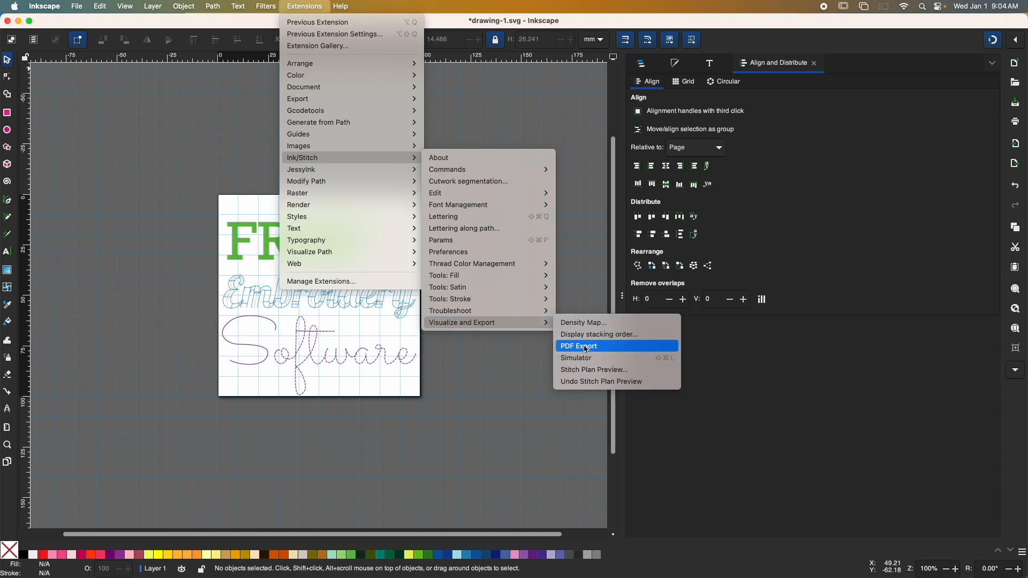
left_click(656, 362)
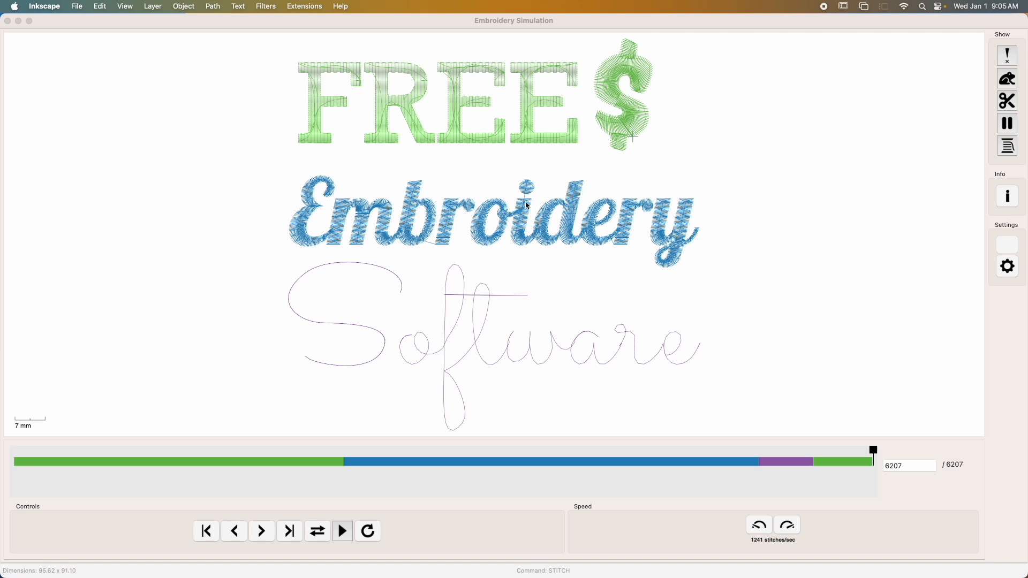
left_click(7, 21)
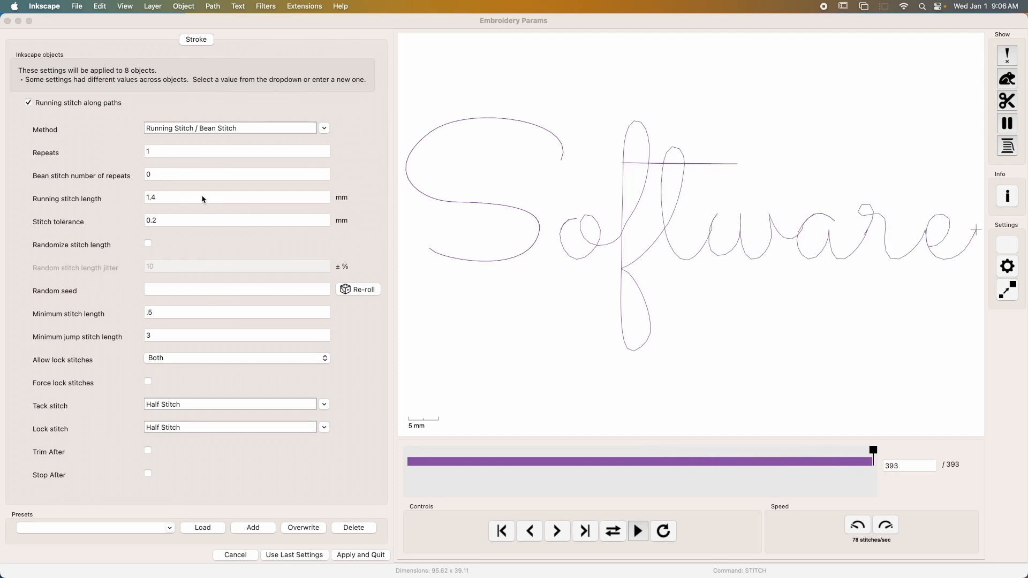
- Set the Software lettering's bean stitch number of repeats to 1 in the embroidery parameters and apply it
left_click(154, 176)
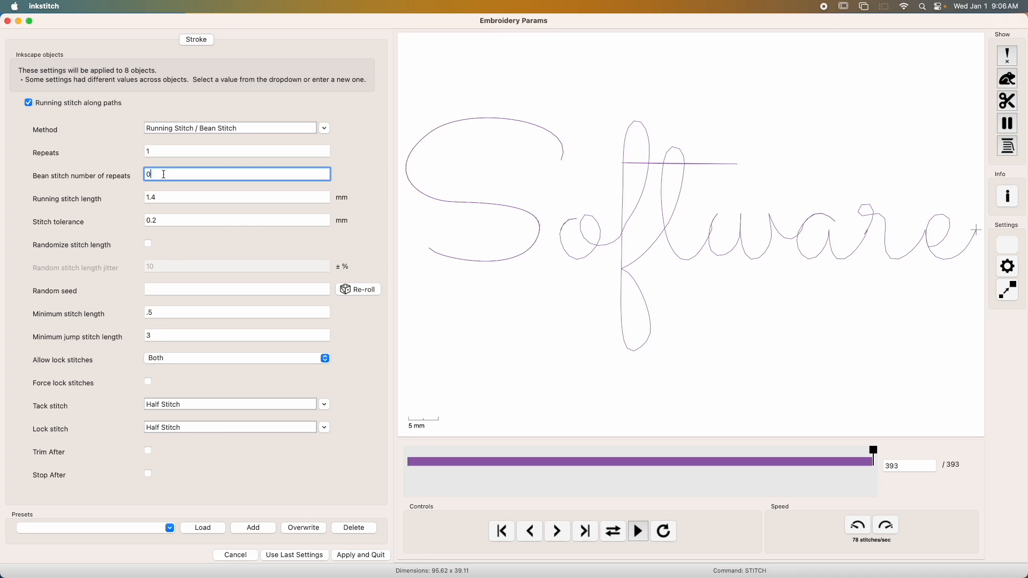
type("1")
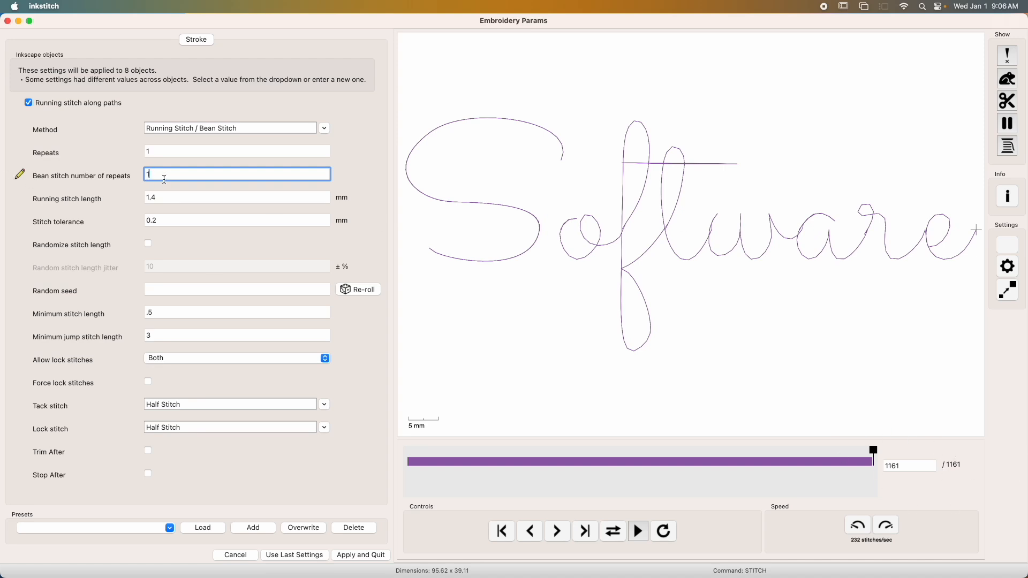
key("BackSpace")
type("0")
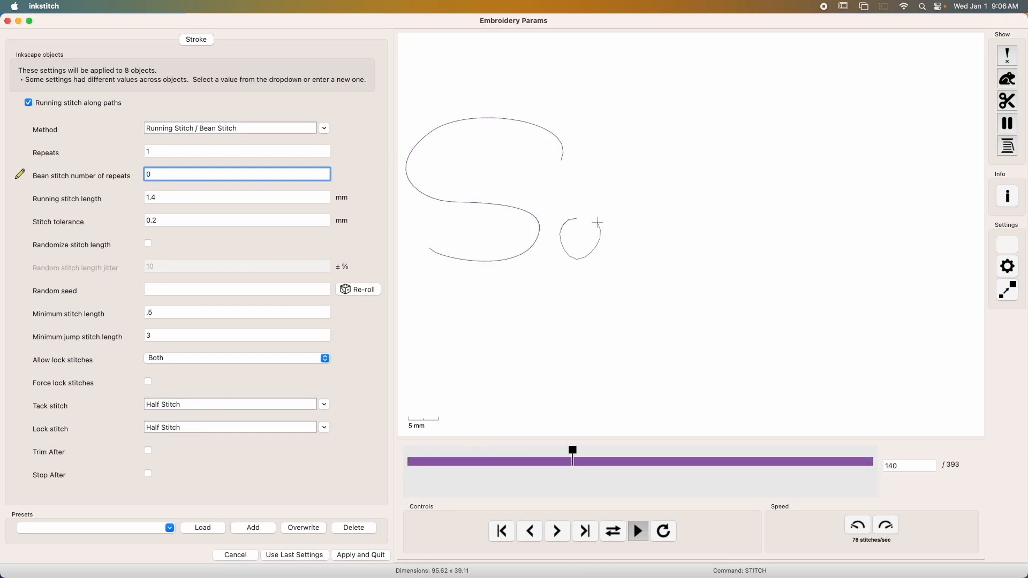
key("BackSpace")
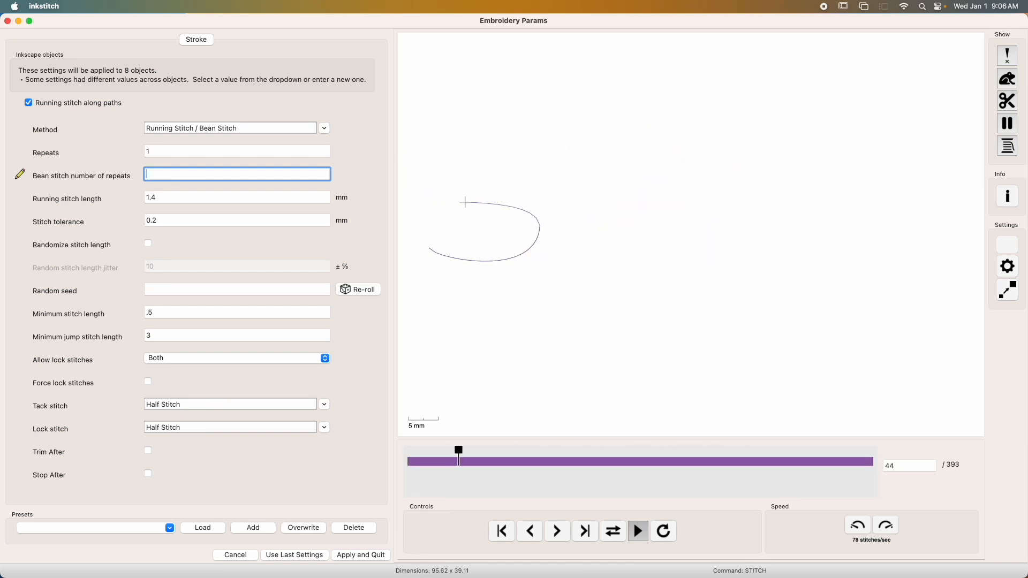
type("1")
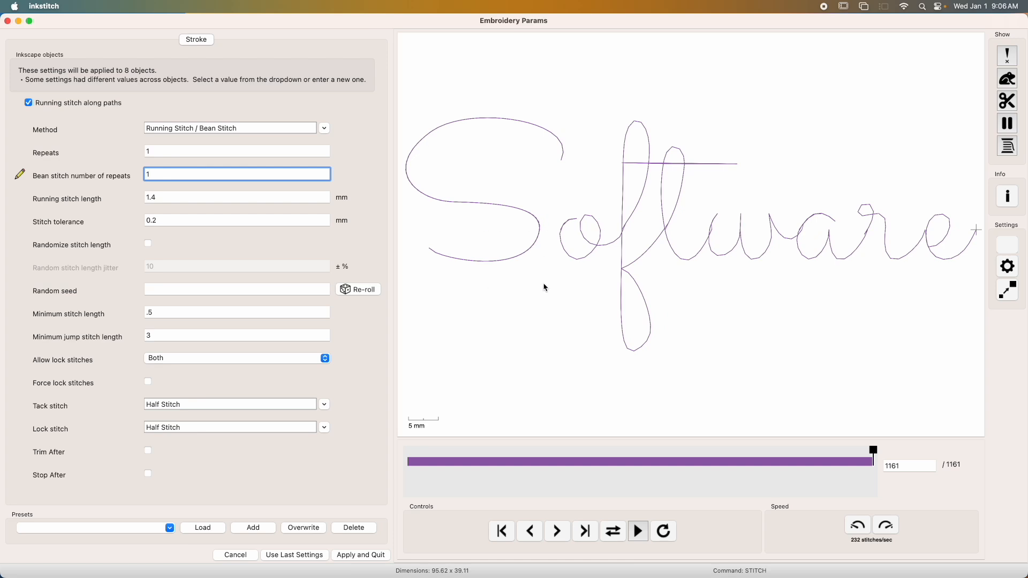
left_click(363, 556)
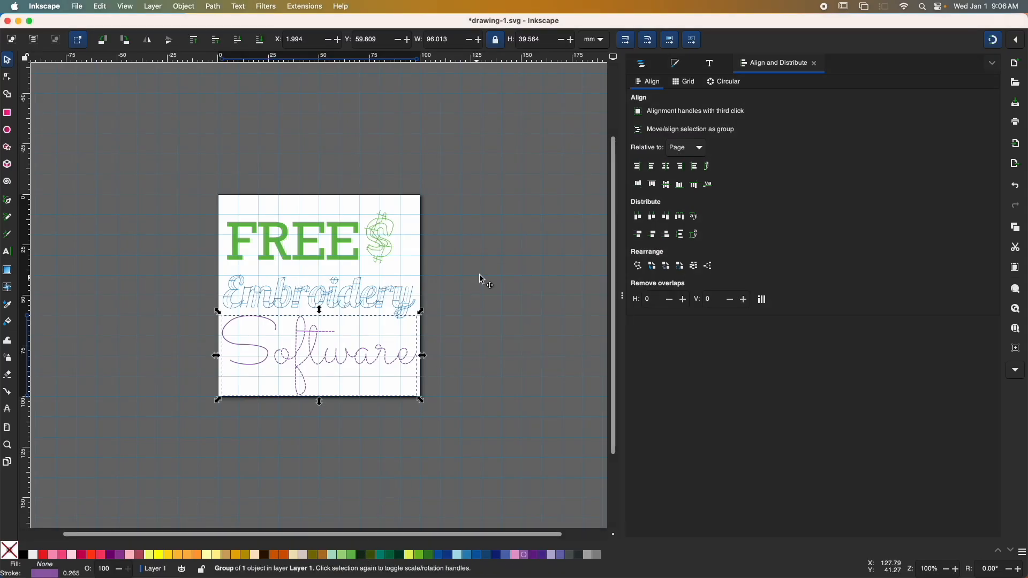
- With nothing selected, render a stitch plan preview of the whole design in Realistic View (High Quality), leaving design layer visibility unchanged
left_click(479, 275)
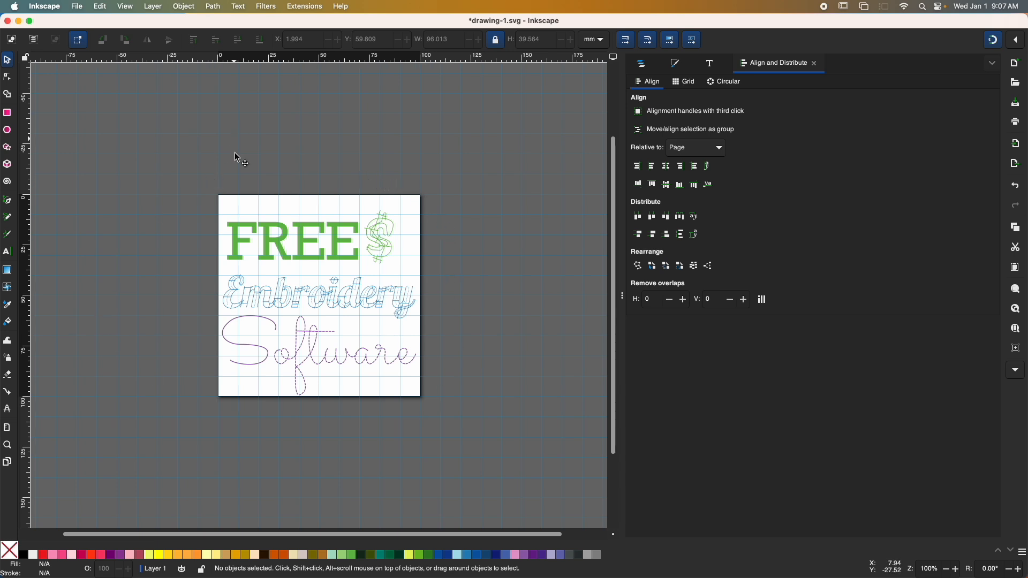
left_click(162, 173)
left_click(304, 6)
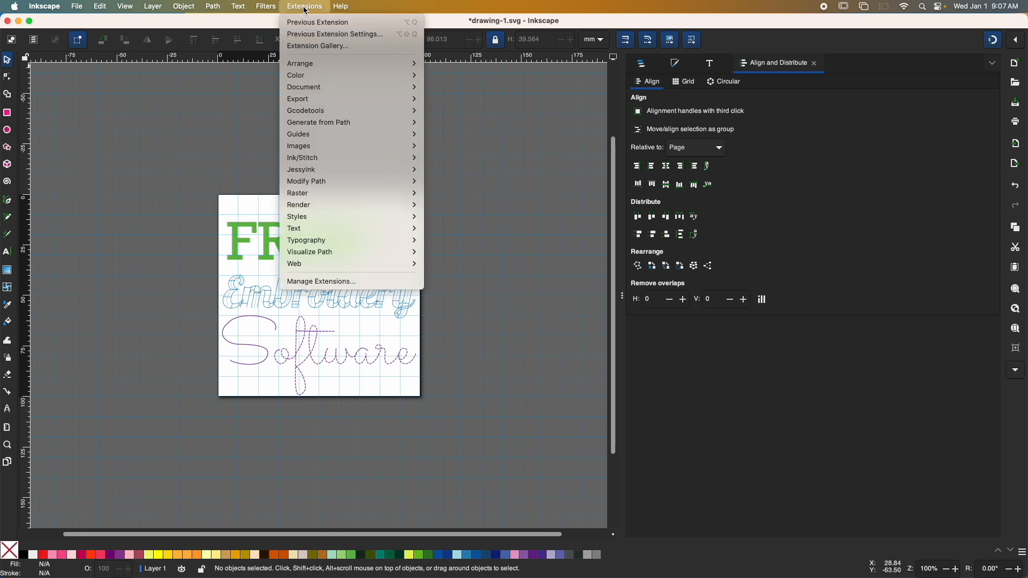
mouse_move(308, 159)
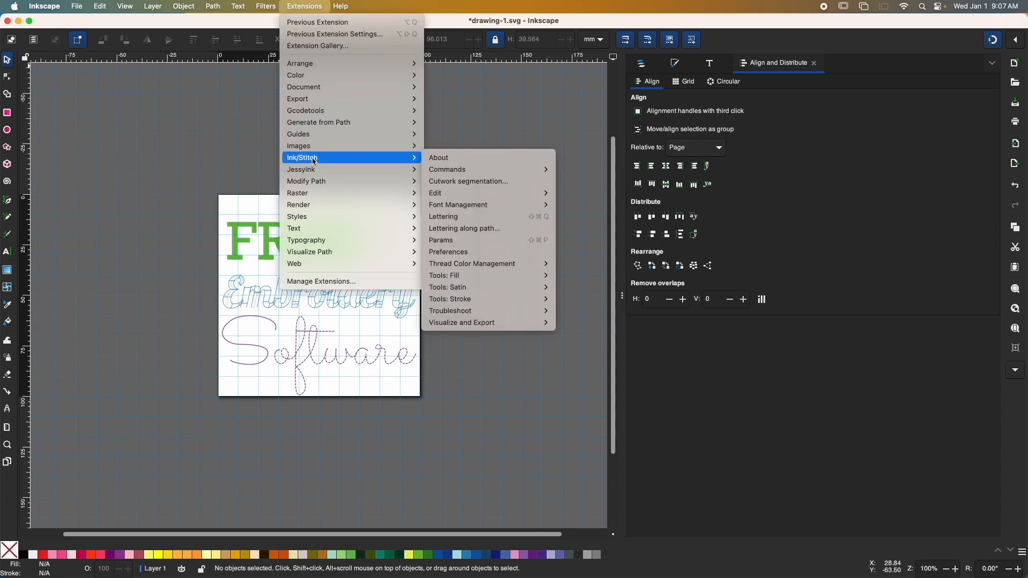
mouse_move(482, 324)
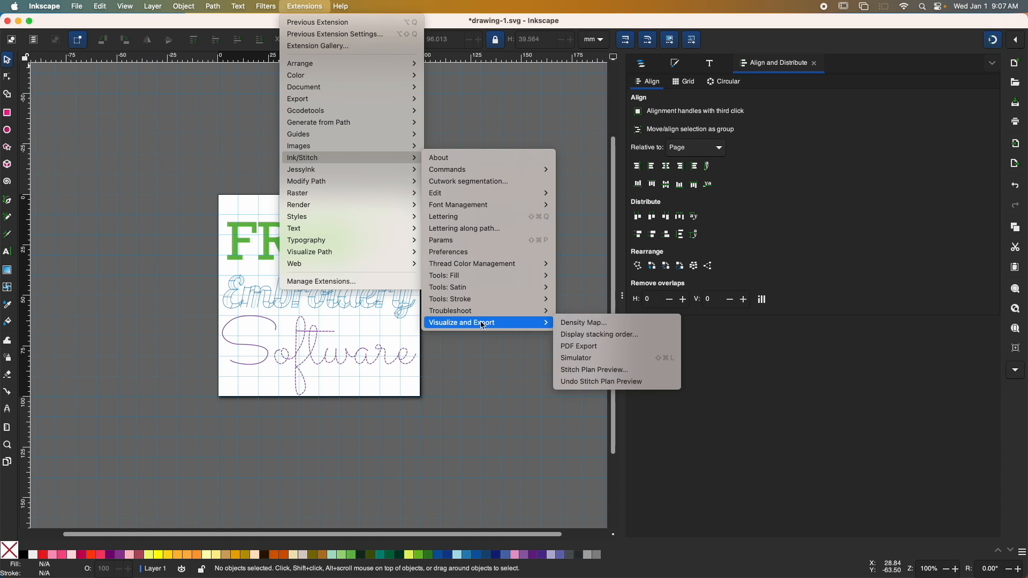
left_click(594, 372)
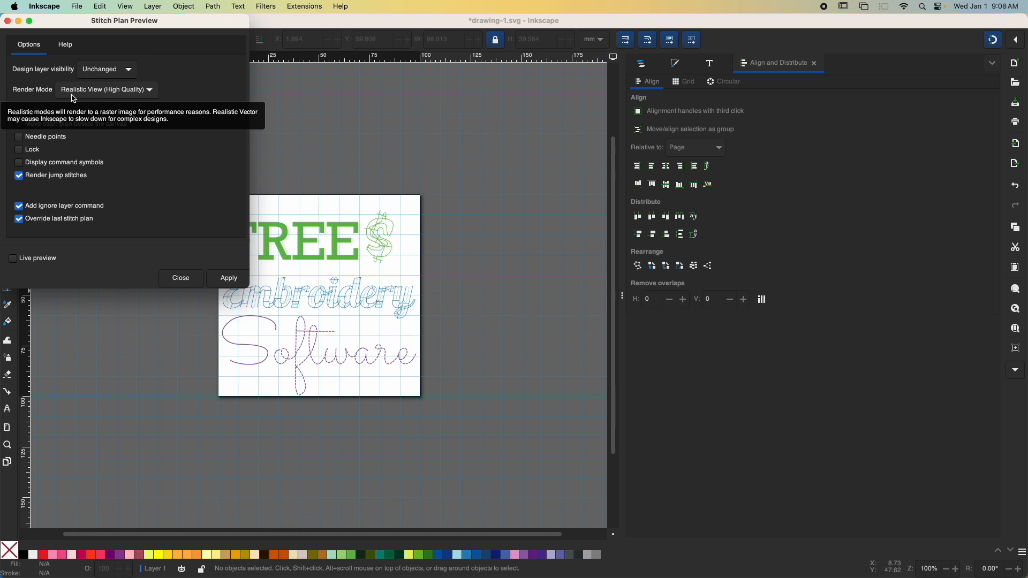
left_click(151, 92)
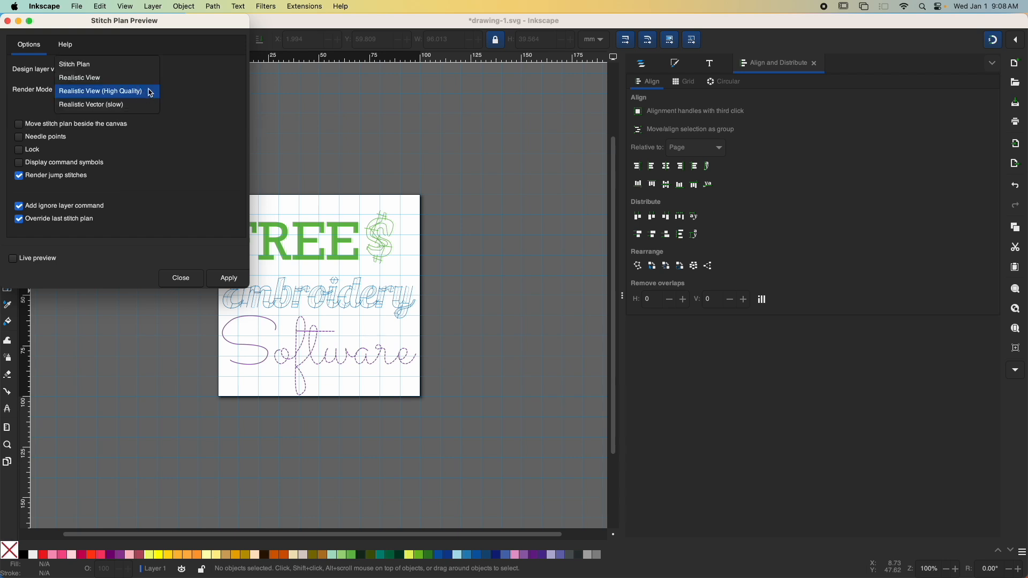
left_click(181, 95)
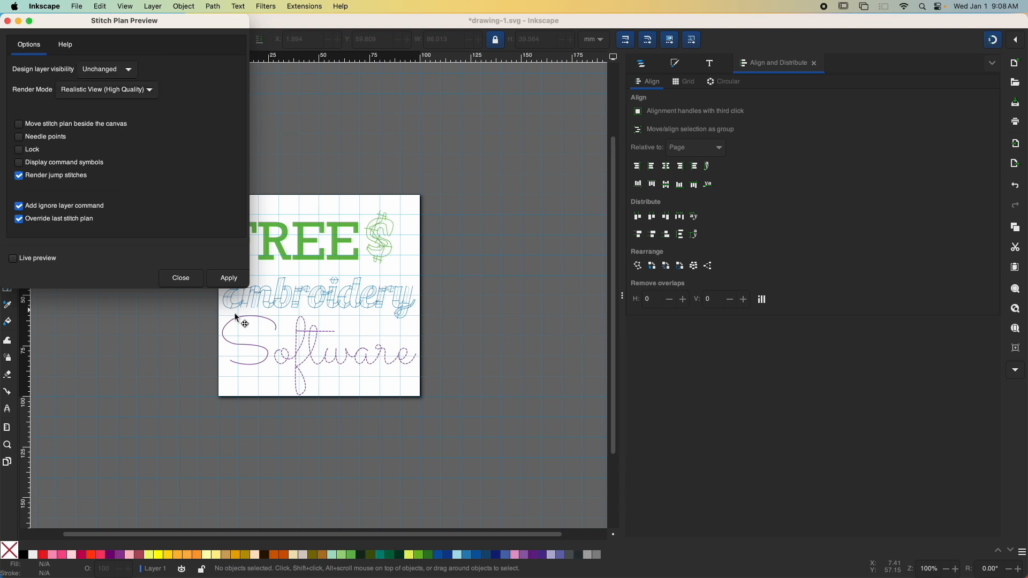
left_click(227, 278)
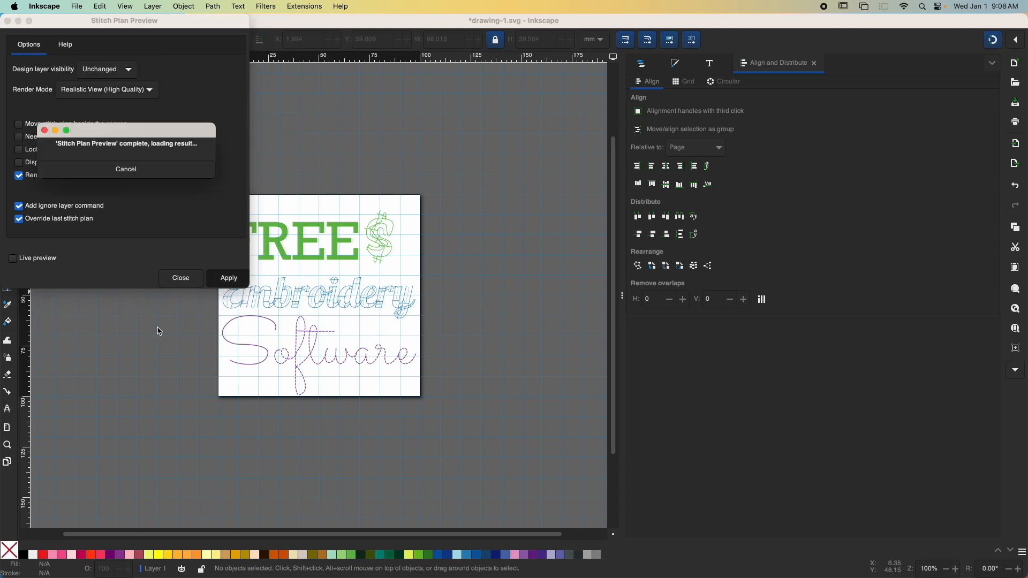
left_click(189, 282)
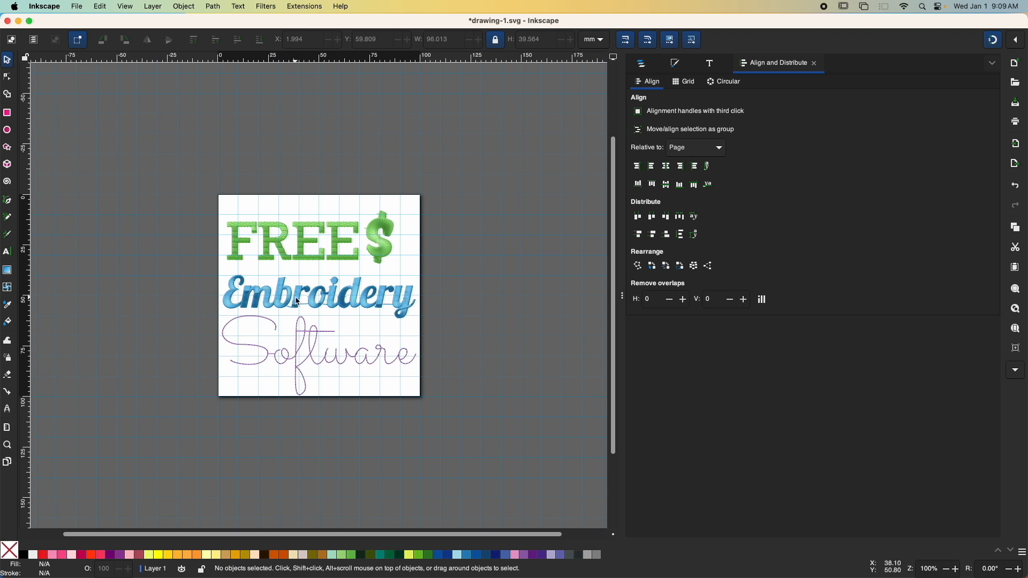
- Move the rendered stitch plan image beside the page to X 110 mm and delete it
left_click_drag(298, 301, 506, 300)
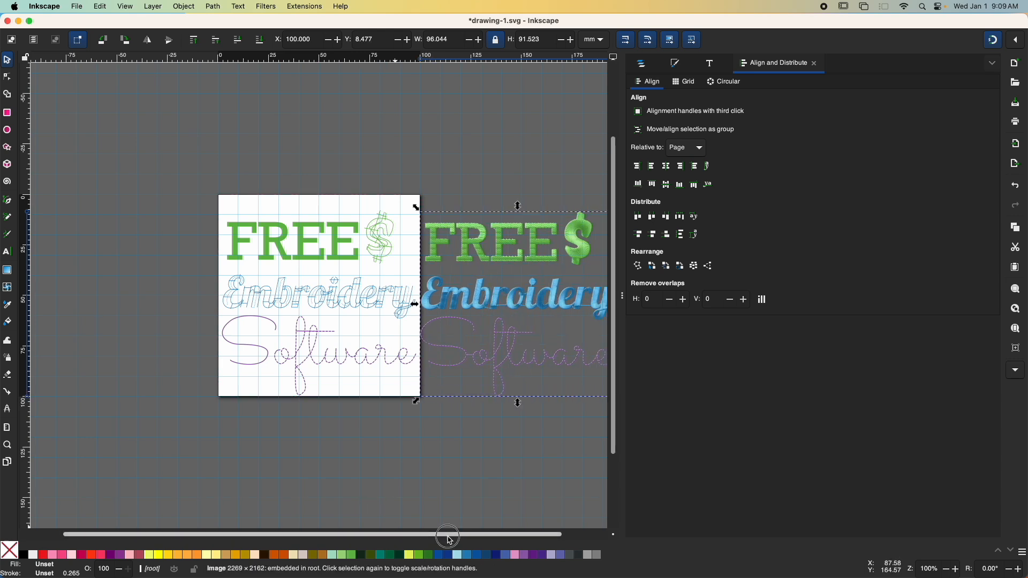
left_click_drag(450, 539, 493, 536)
left_click_drag(468, 303, 487, 304)
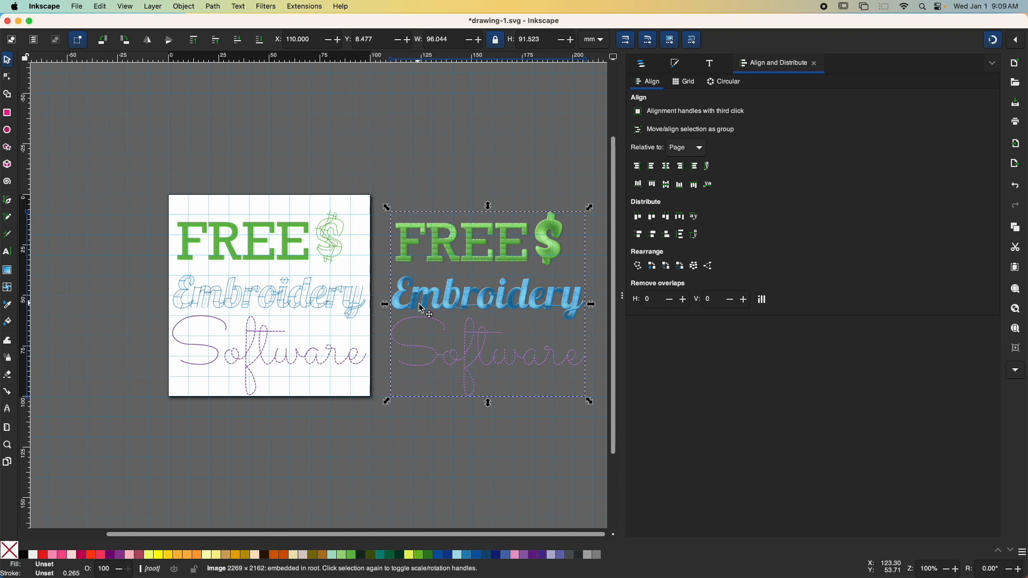
key("Delete")
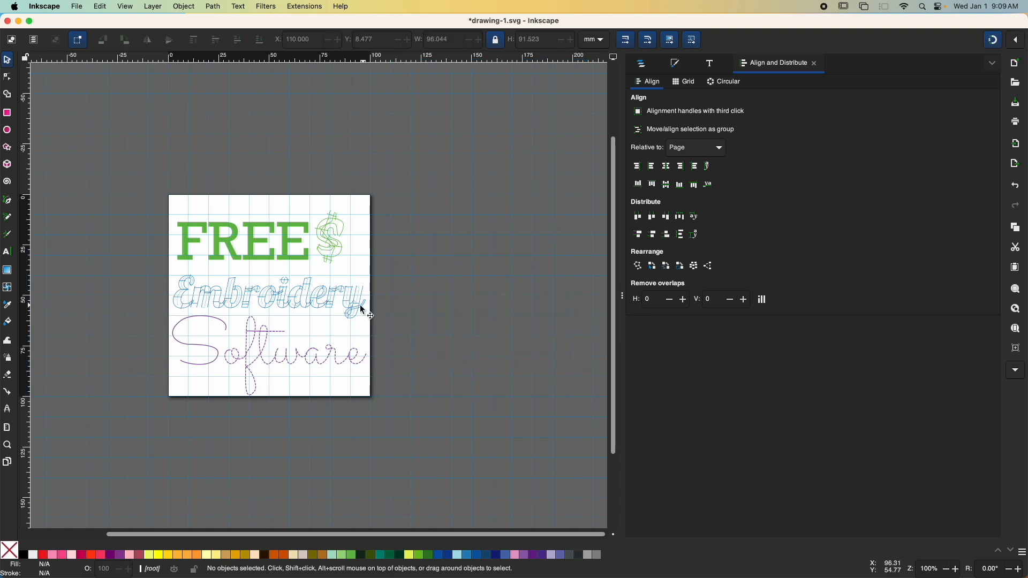
- Enable Trim After for the Embroidery lettering's satin columns in the embroidery parameters and apply it
left_click(334, 297)
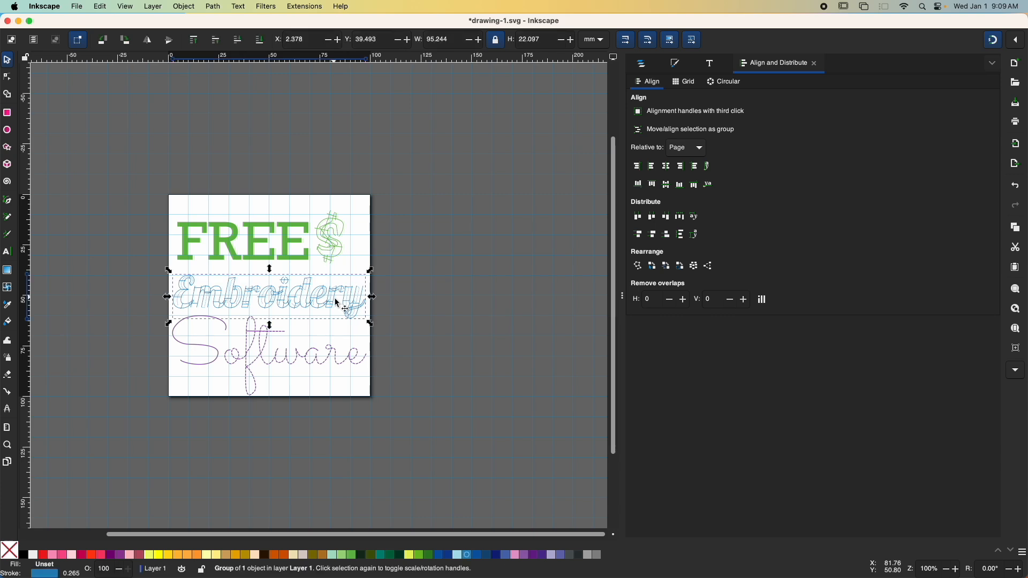
key("ctrl+shift+p")
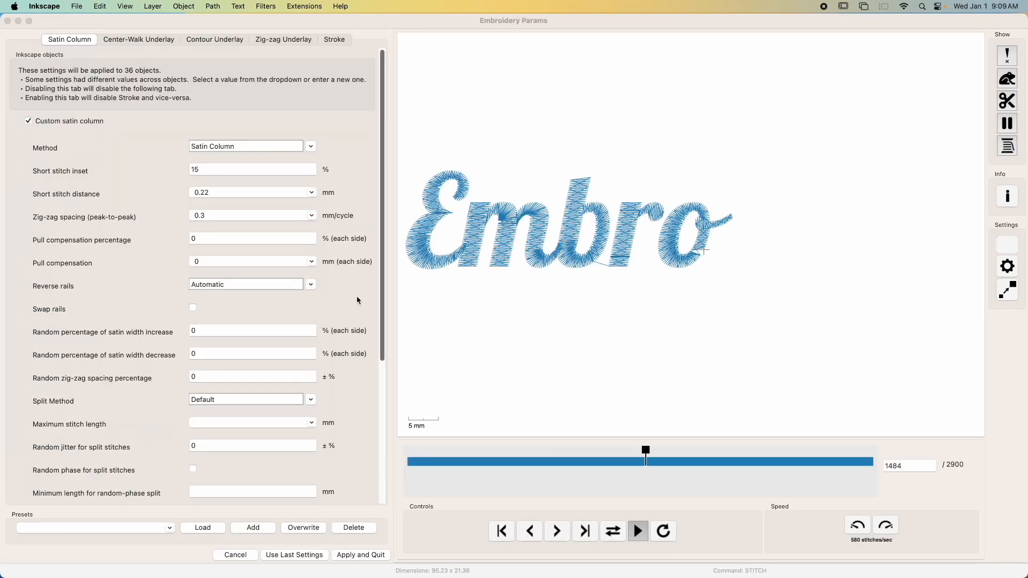
left_click_drag(380, 259, 381, 457)
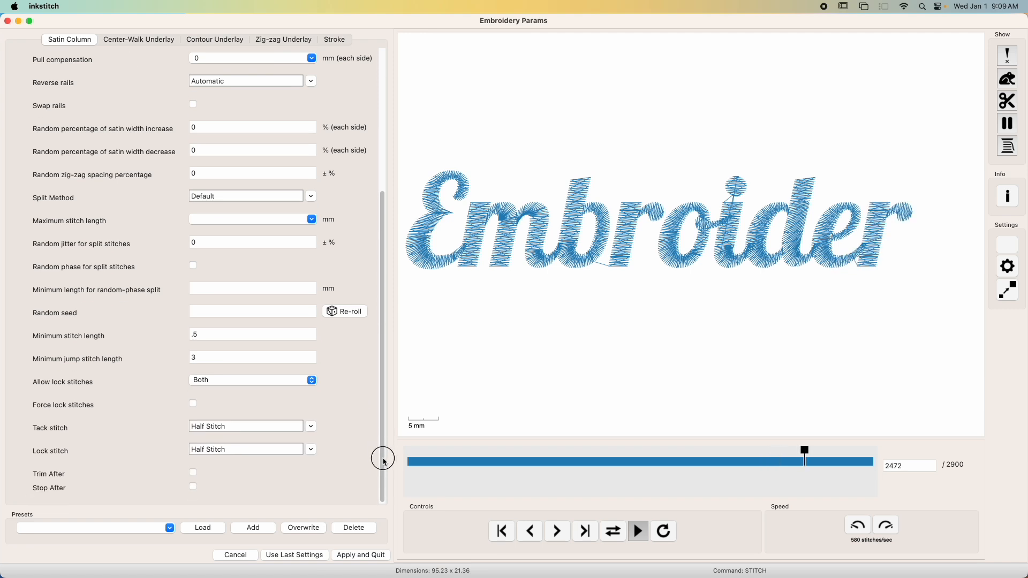
left_click(194, 473)
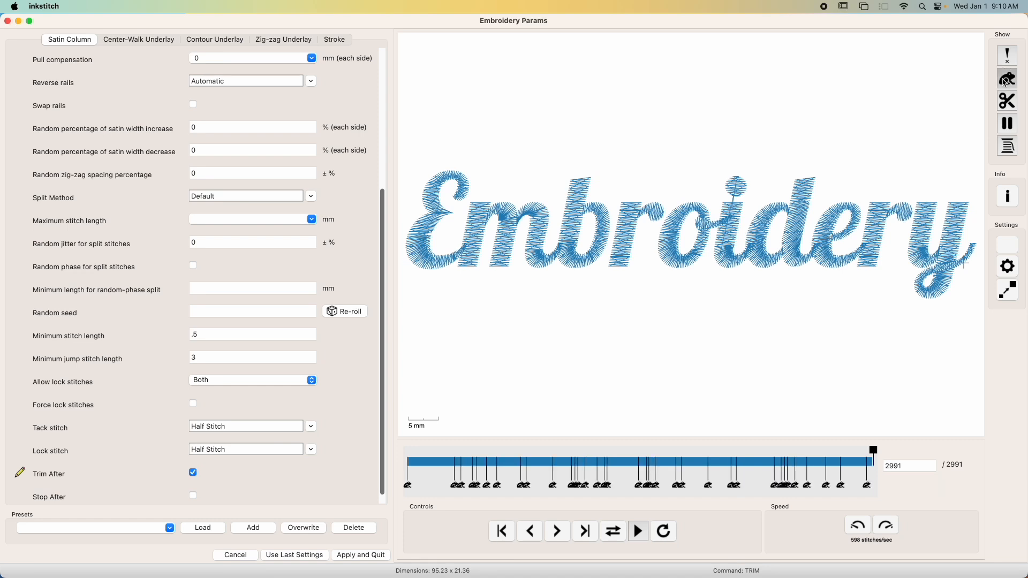
left_click(369, 557)
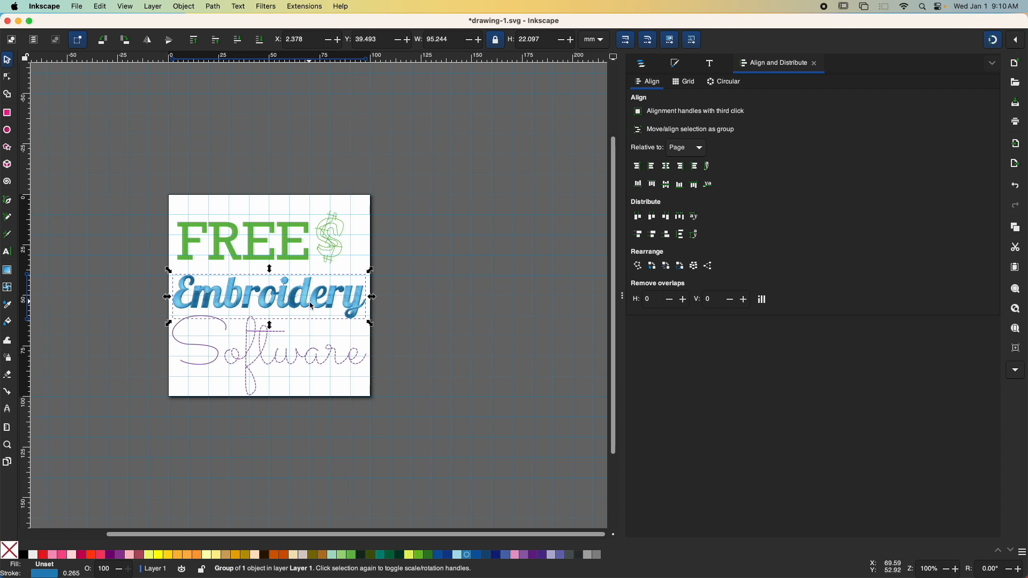
- Render a new stitch plan preview of the whole design with nothing selected, and move it beside the page to about X 104 mm
left_click(293, 152)
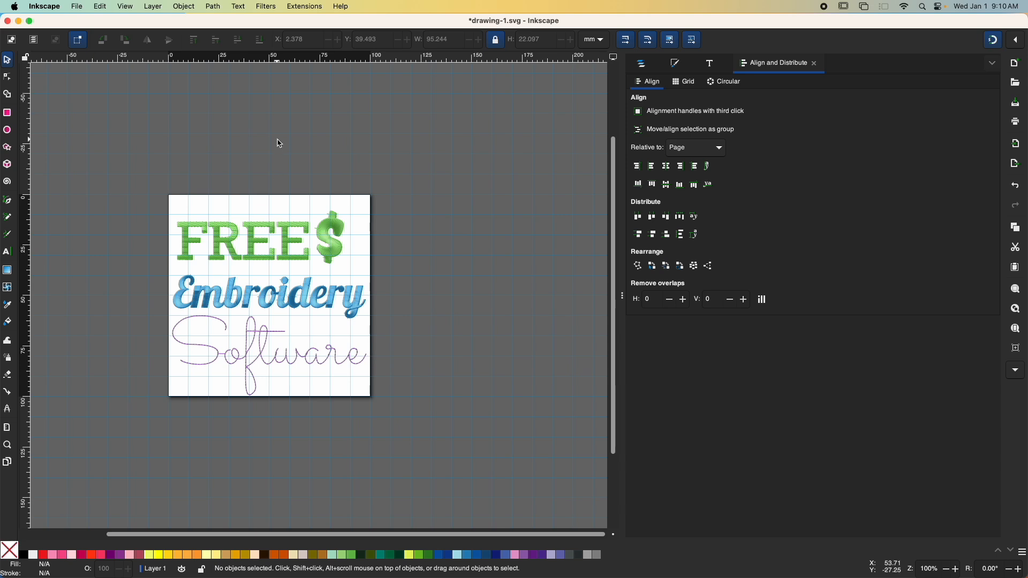
left_click_drag(323, 240, 533, 233)
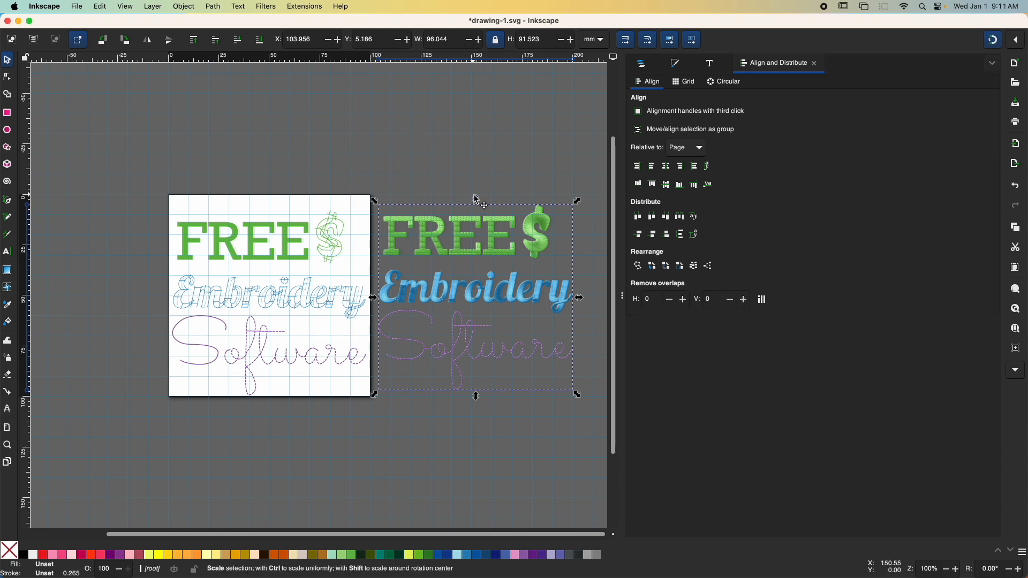
- Hide the page grid and deselect the stitch plan preview
left_click(118, 7)
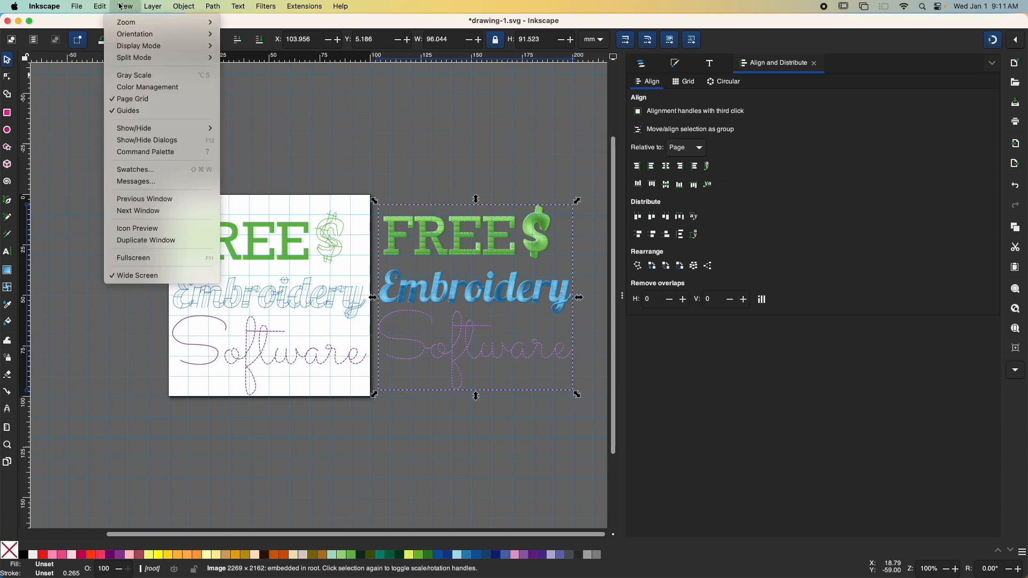
left_click(128, 101)
left_click(401, 444)
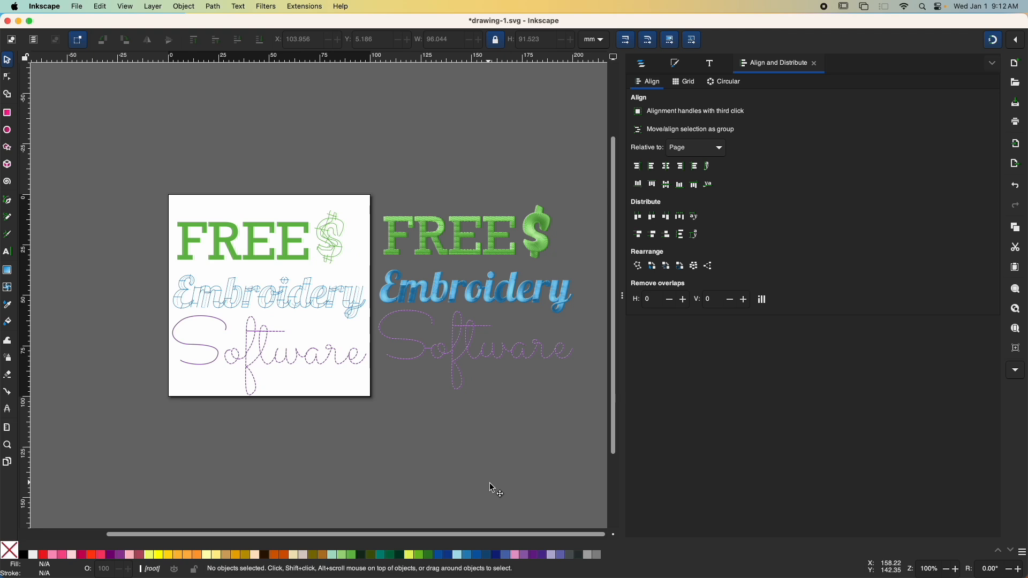
- Export the page as drawing-1.pes in the Ink/Stitch Brother Embroidery Format (.pes)
left_click(79, 7)
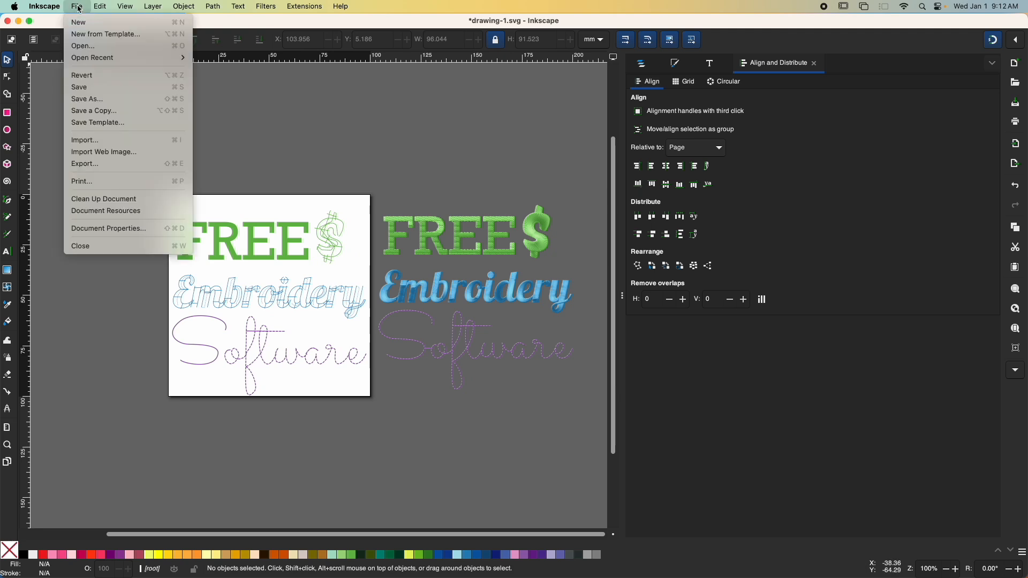
left_click(94, 164)
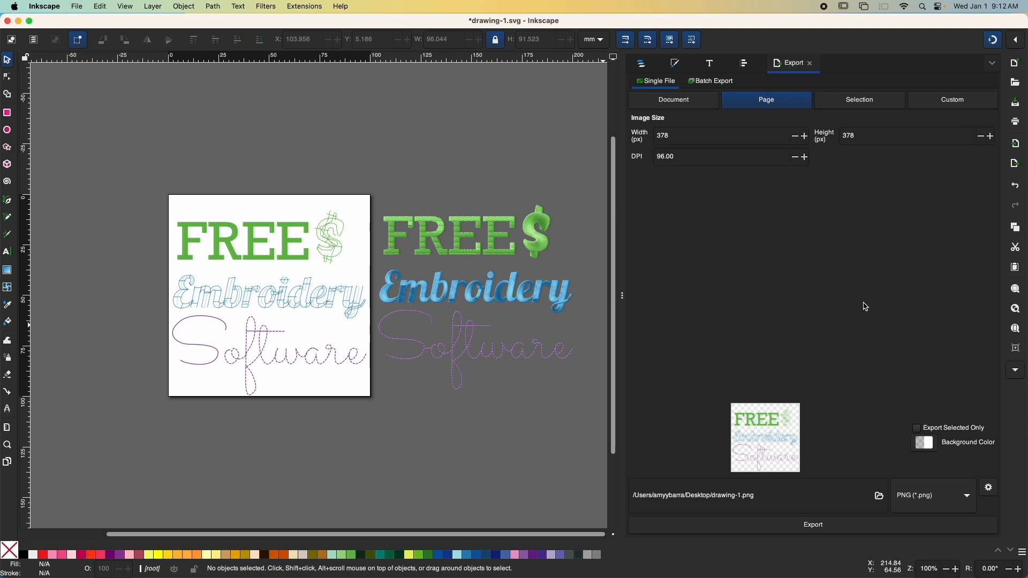
left_click(968, 501)
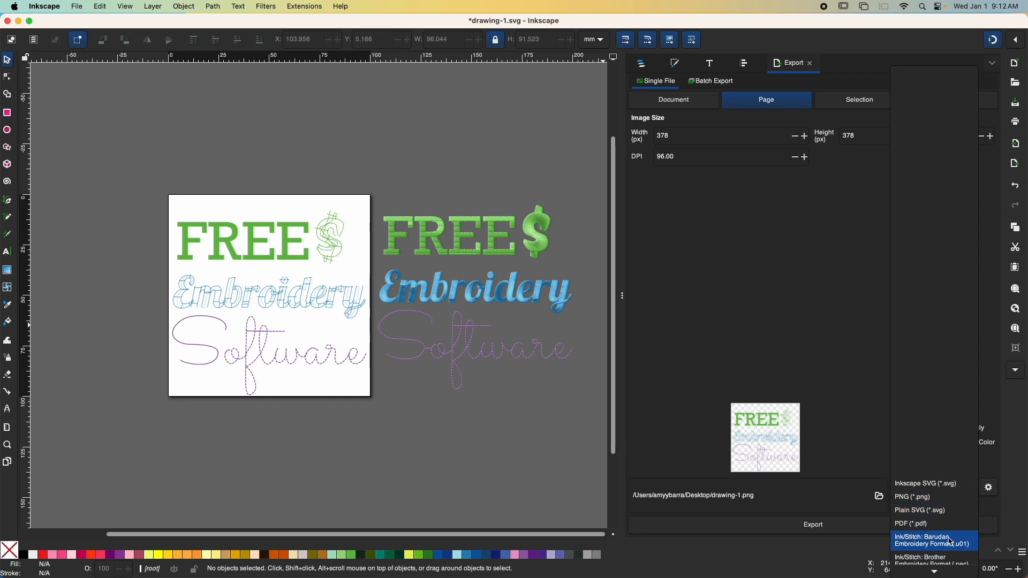
mouse_move(935, 570)
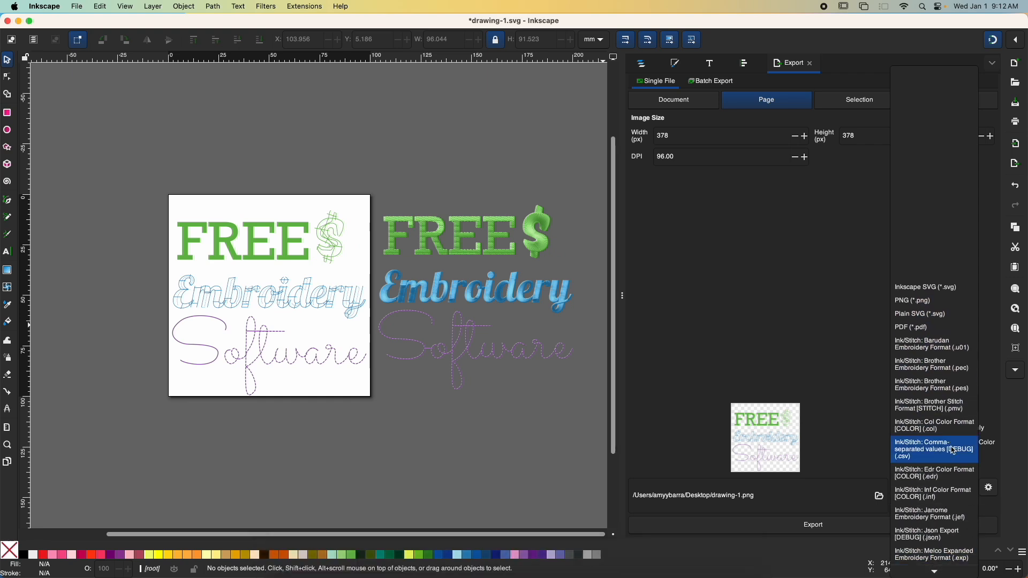
left_click(946, 391)
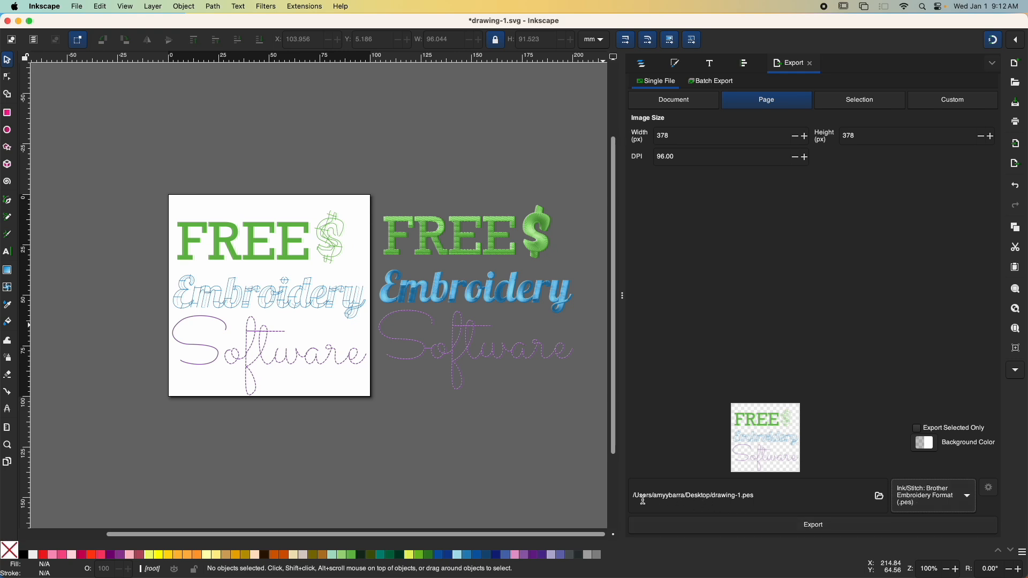
left_click(760, 530)
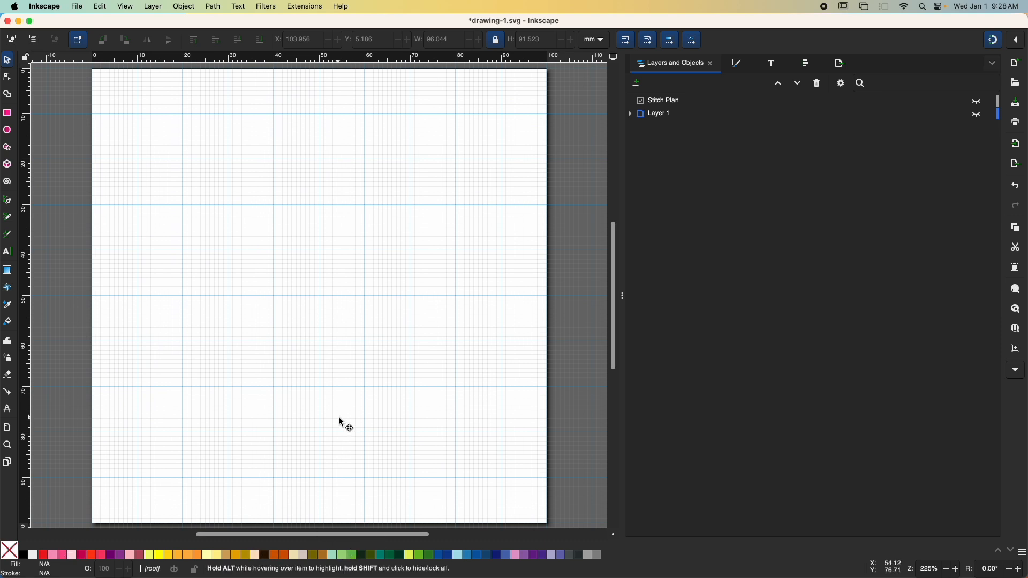
- Install the Ink/Stitch thread color palettes for Inkscape
left_click(306, 6)
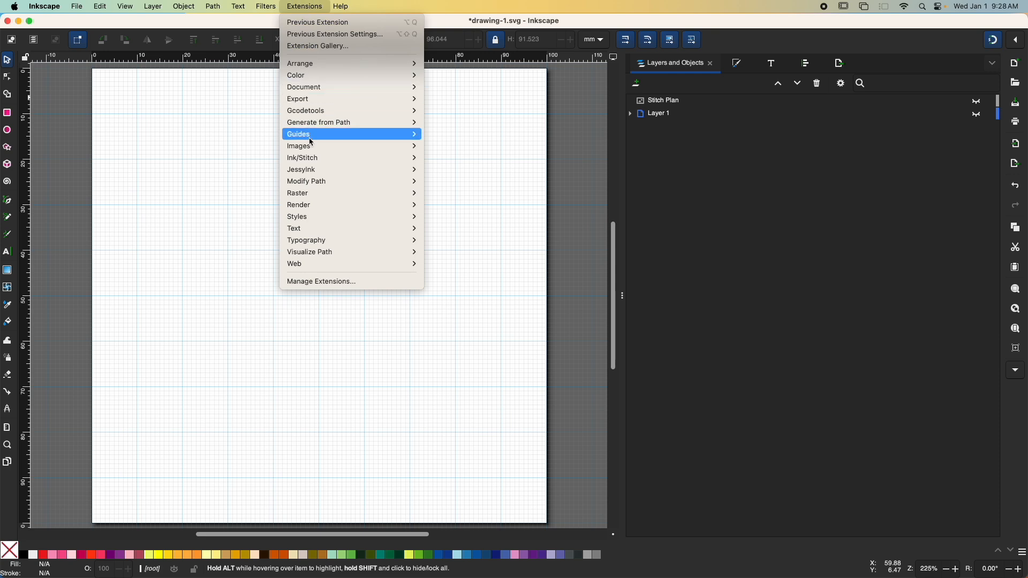
mouse_move(316, 159)
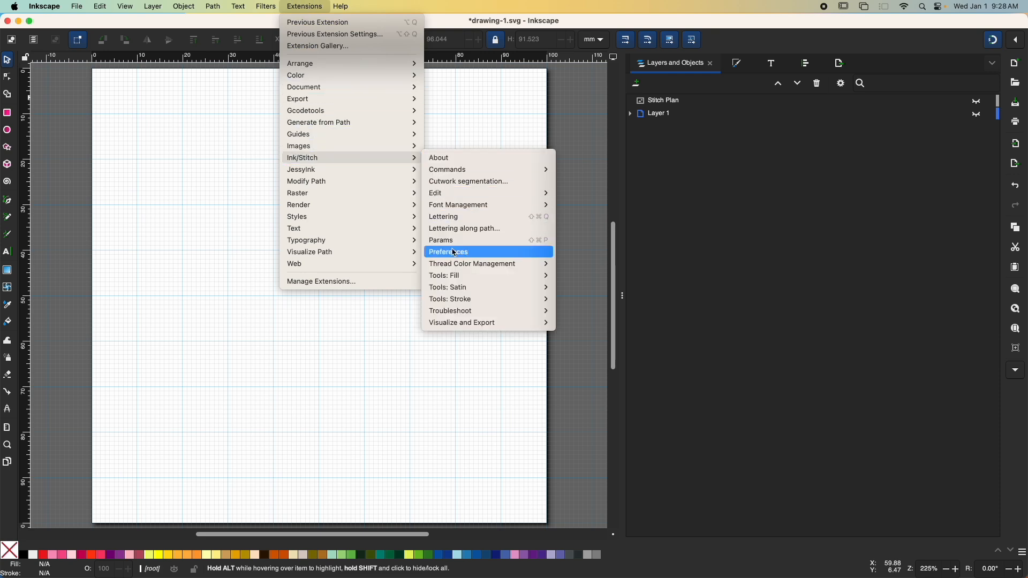
mouse_move(466, 265)
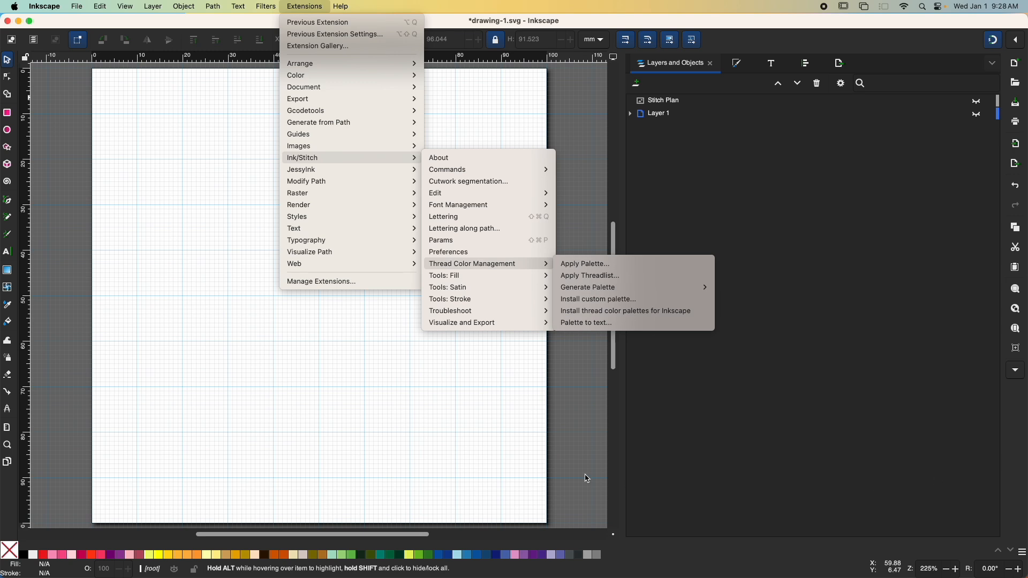
left_click(610, 312)
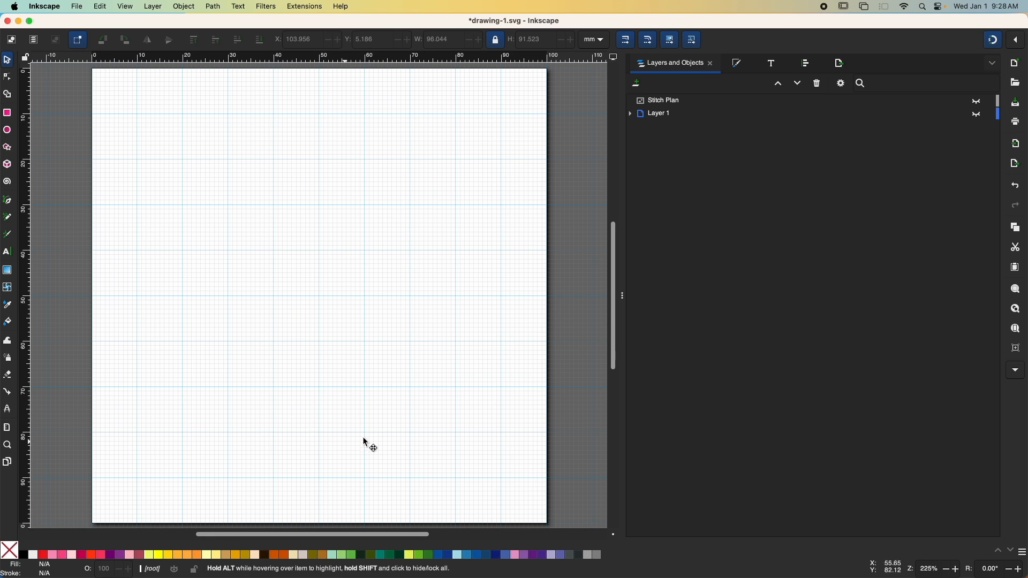
- Look through the Ink/Stitch thread brand palettes available for the color swatches without choosing a different one
left_click(1022, 554)
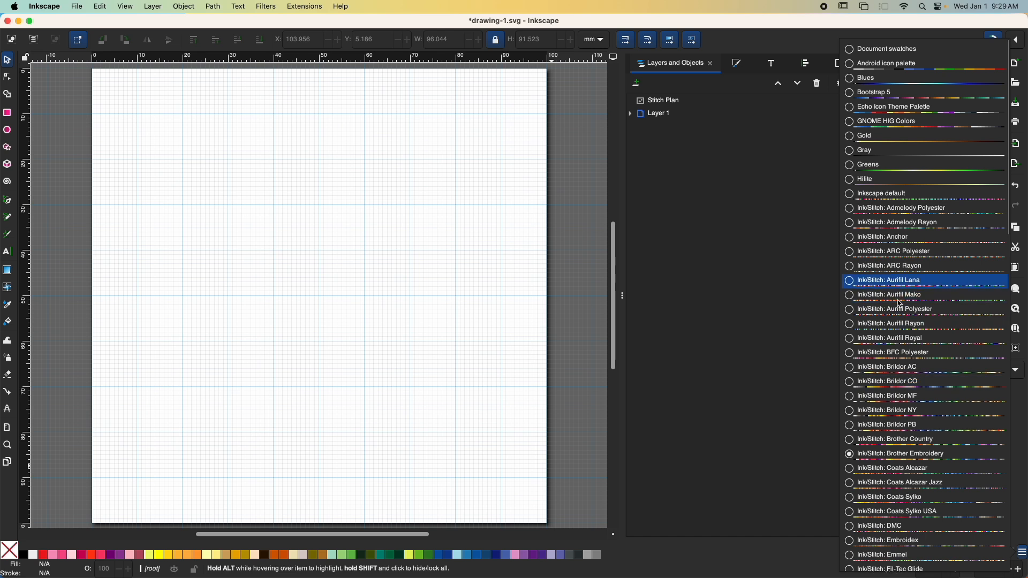
scroll(912, 350, "down", 2)
scroll(912, 355, "down", 5)
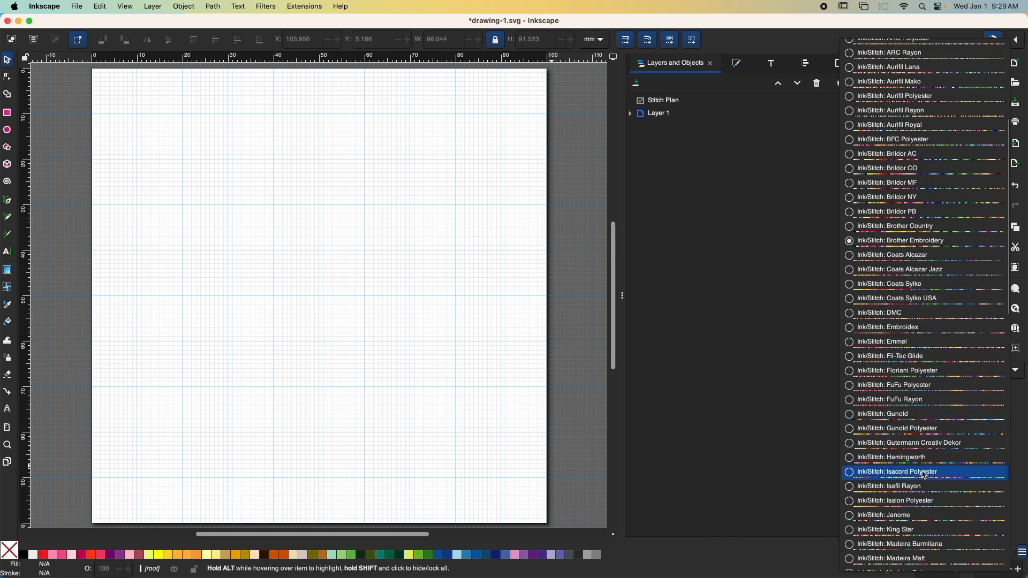
scroll(924, 469, "down", 2)
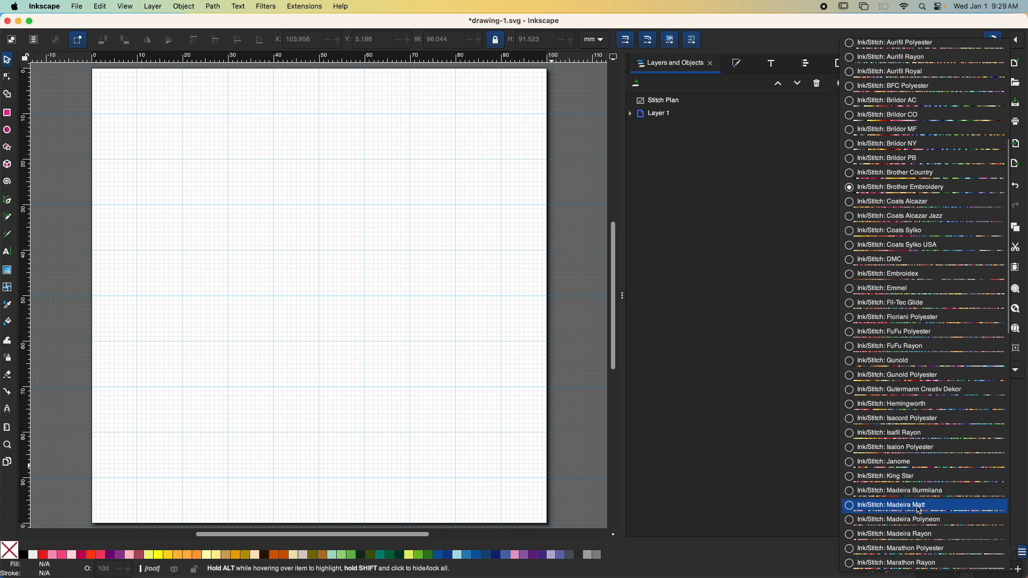
scroll(915, 508, "down", 4)
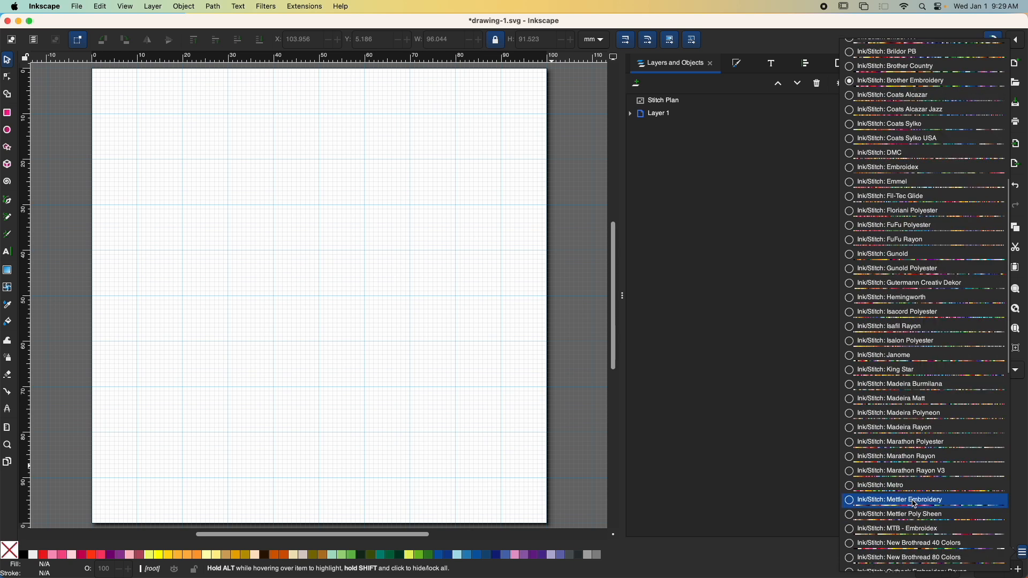
scroll(908, 540, "up", 9)
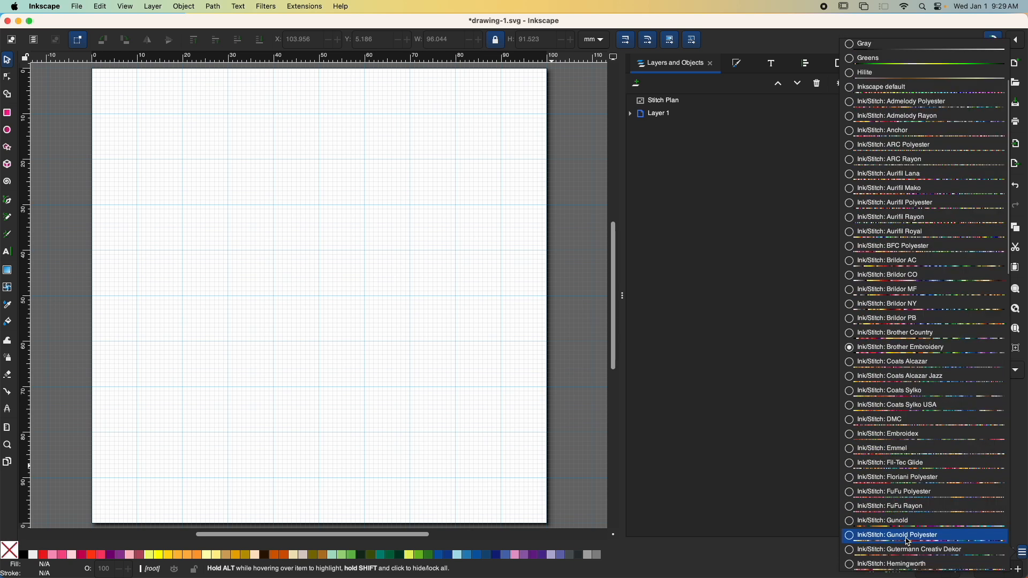
scroll(906, 538, "down", 20)
left_click(506, 427)
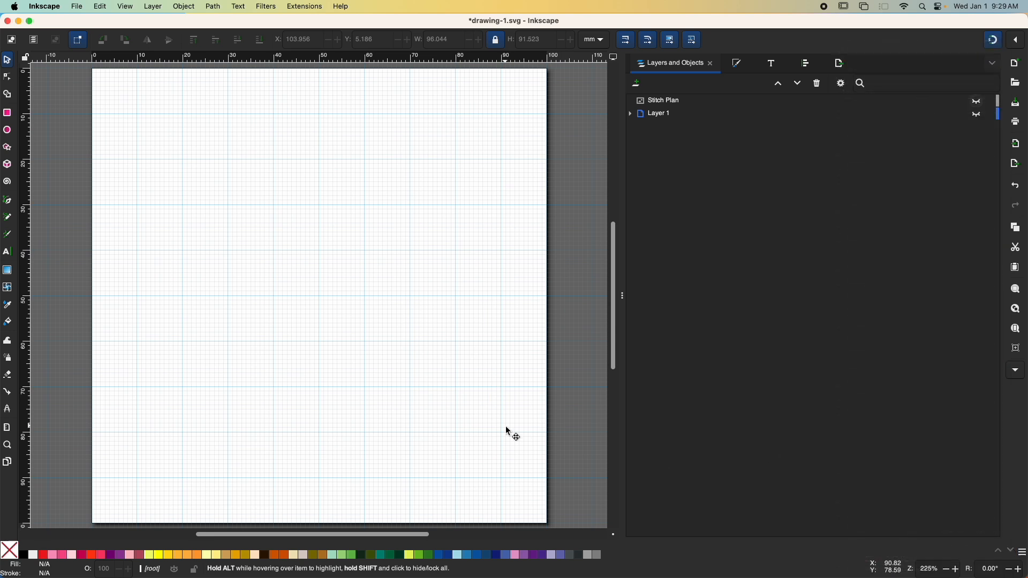